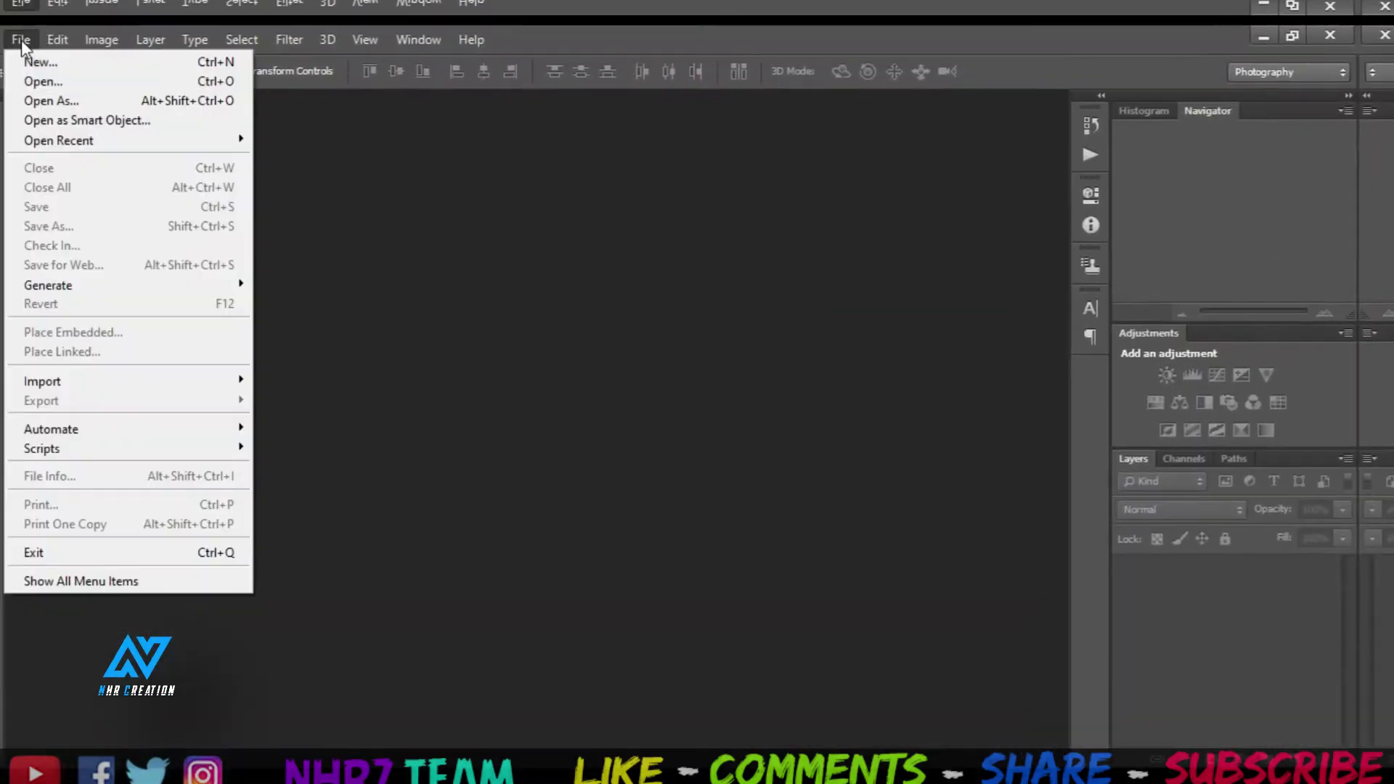
Open the handprint, portrait and cyan sketch images and dock them as tabs, portrait in front.
click(77, 62)
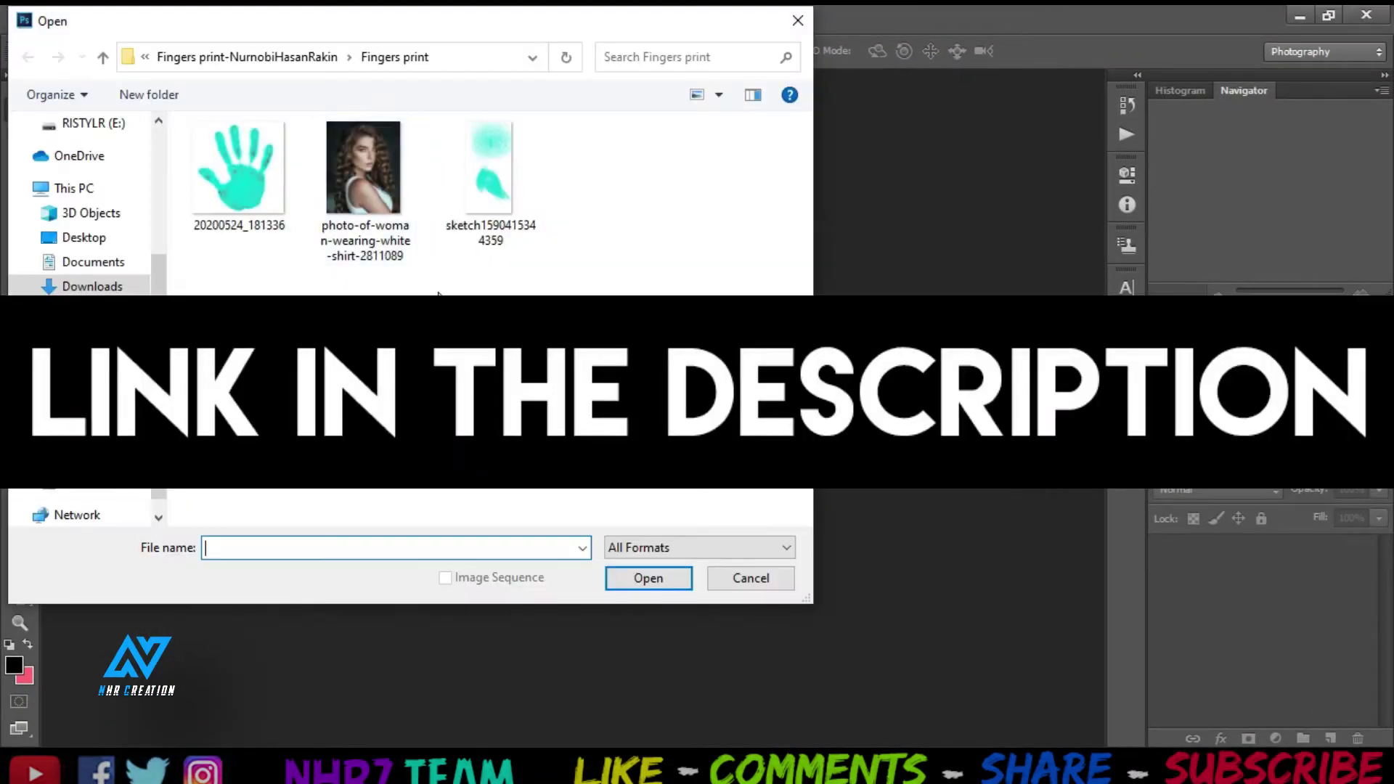
drag(496, 273, 263, 174)
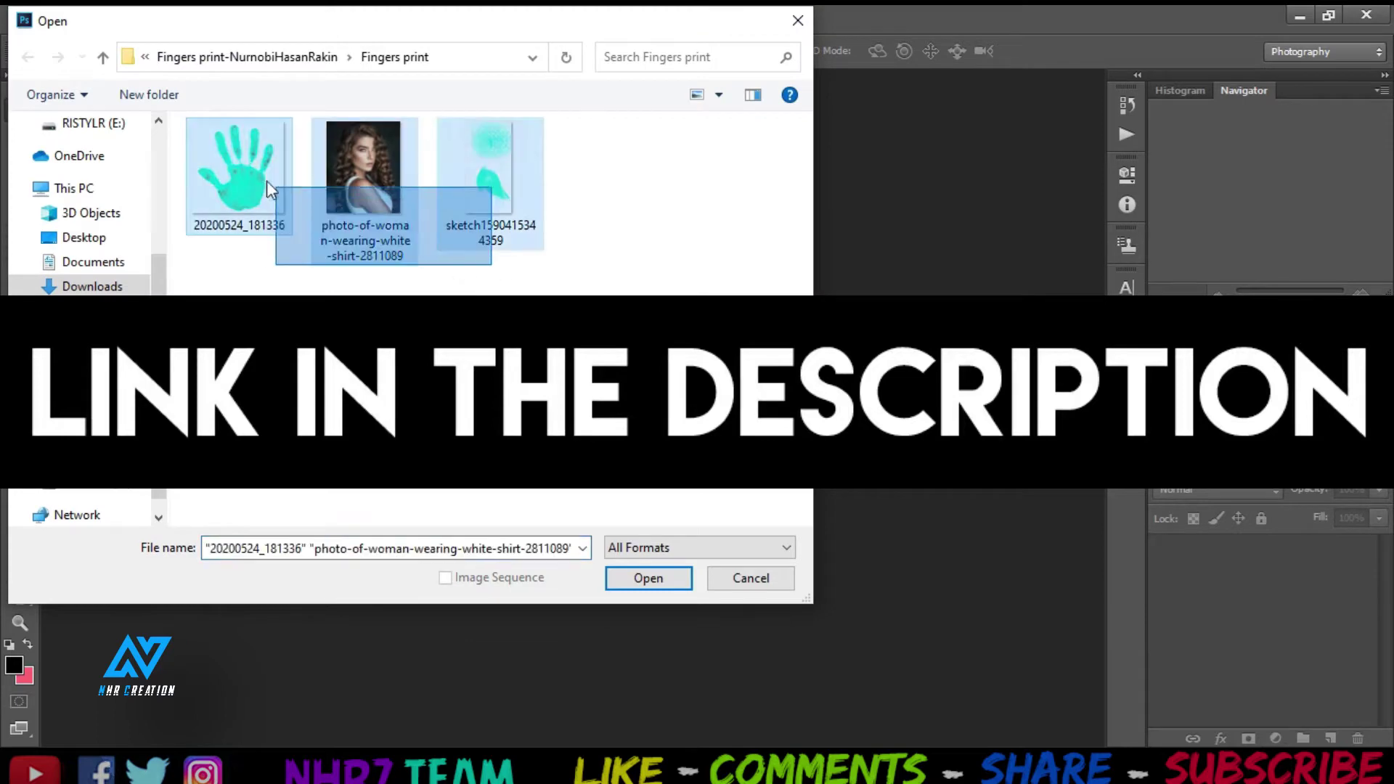
click(639, 575)
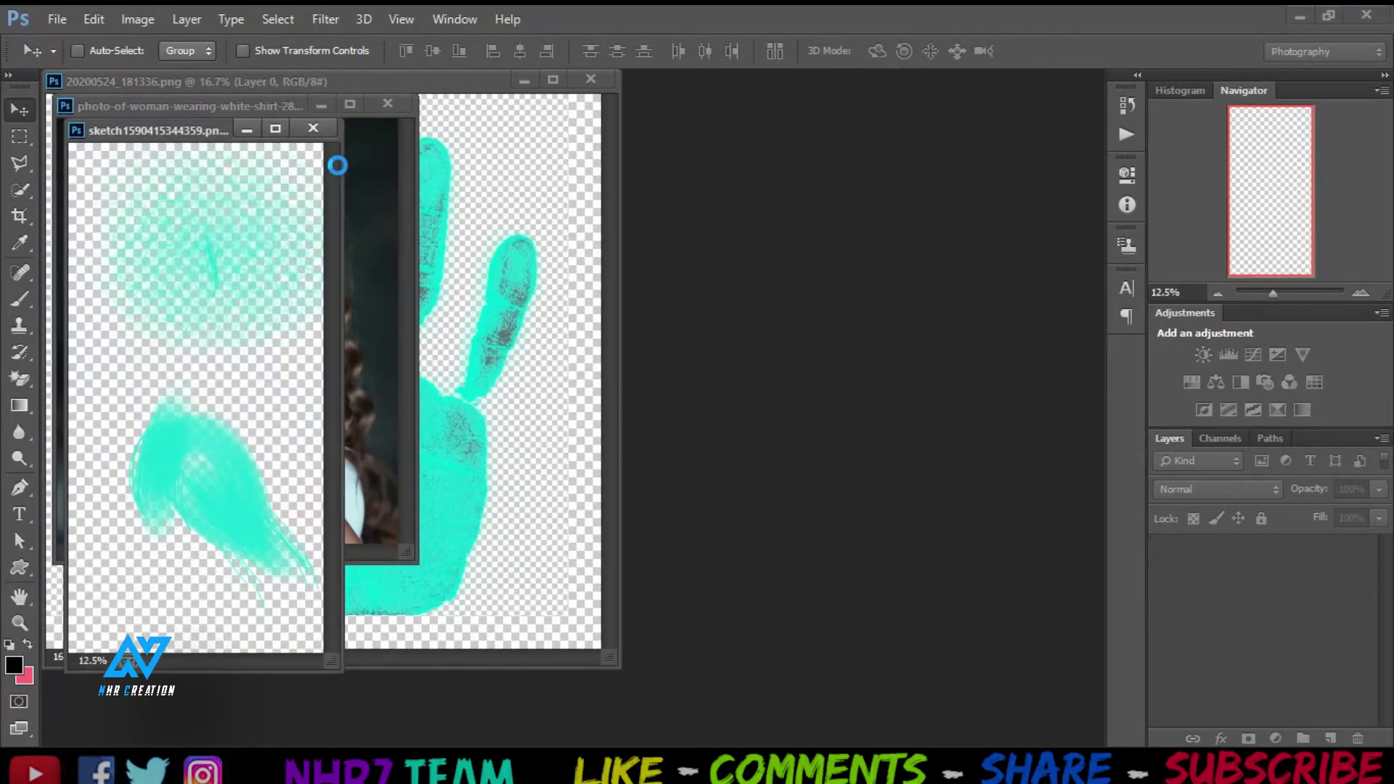
mouse_move(202, 130)
mouse_down()
mouse_move(794, 68)
mouse_move(665, 89)
mouse_up()
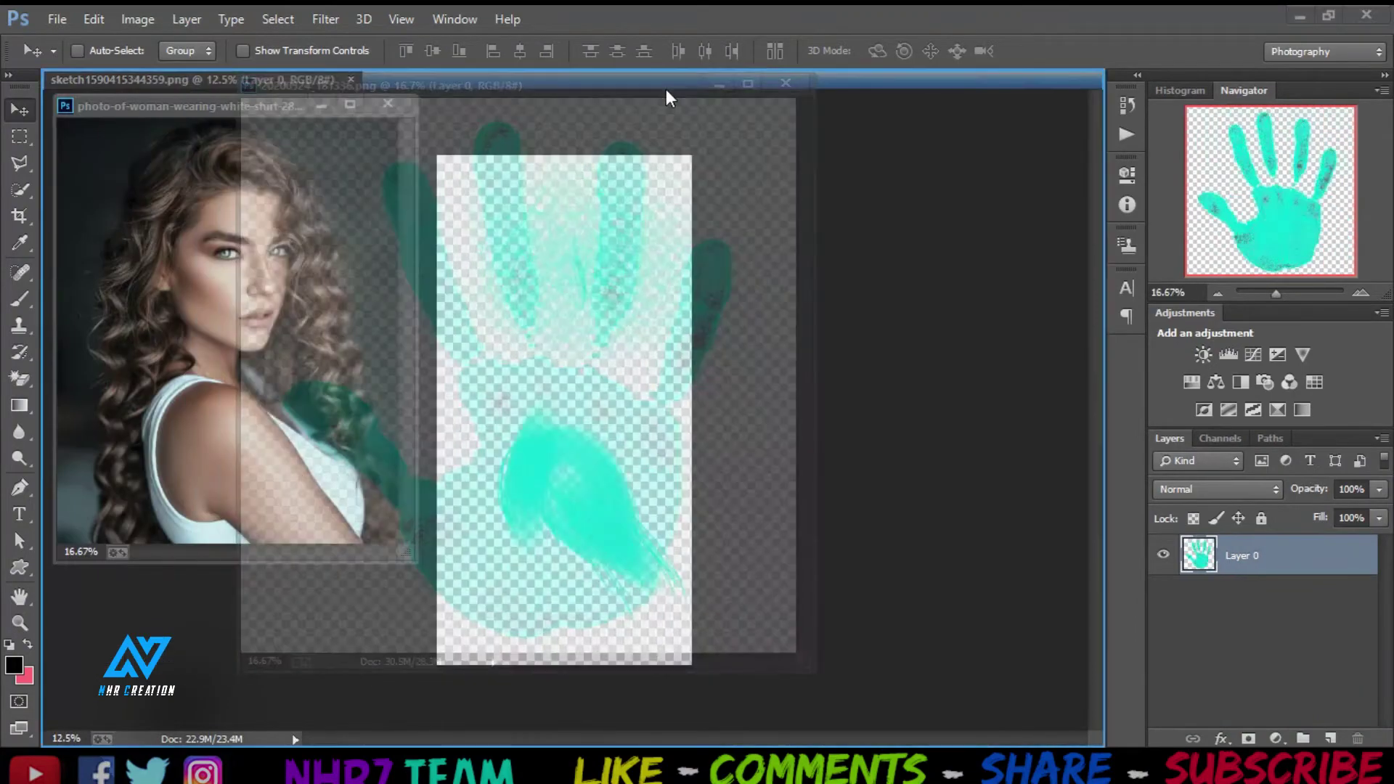
drag(229, 106, 726, 84)
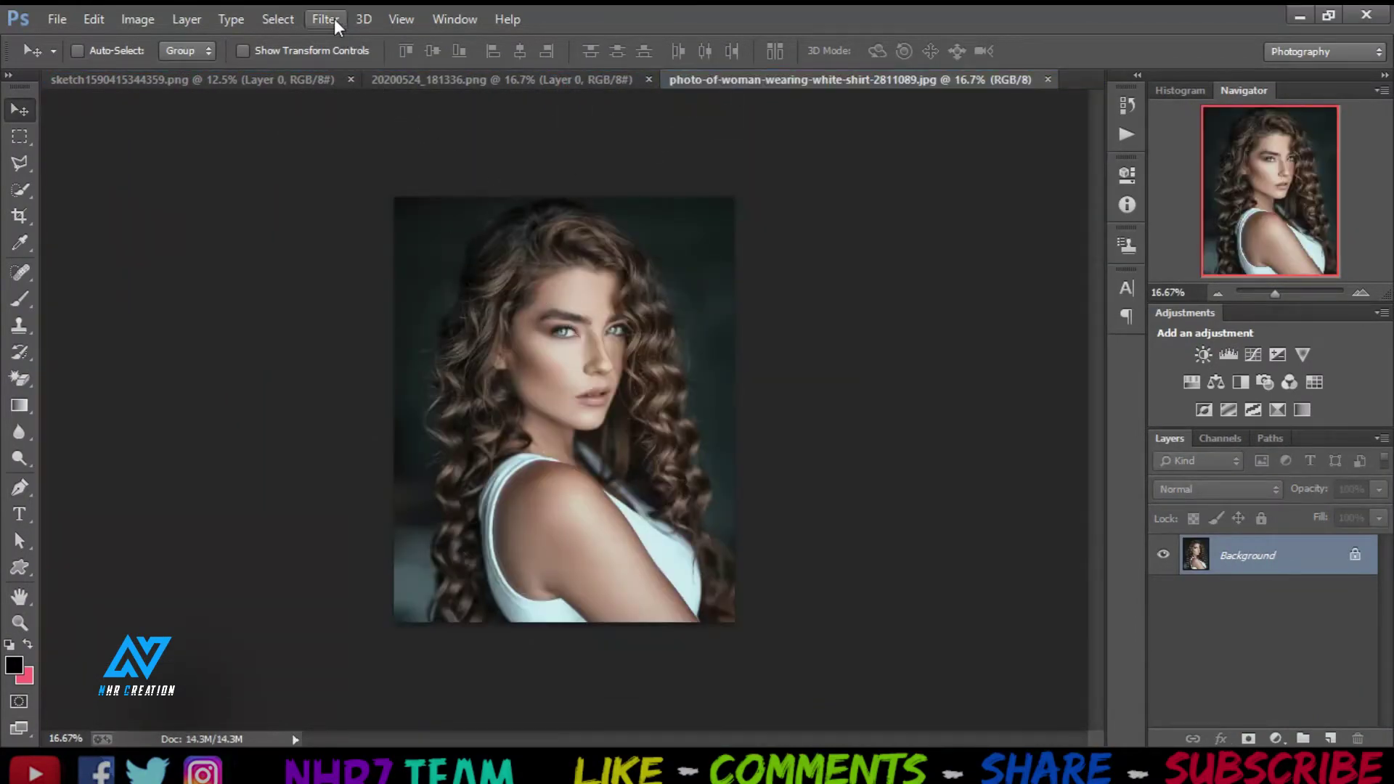
Duplicate the Background layer and open the copy in the Camera Raw filter.
drag(1286, 563, 1331, 738)
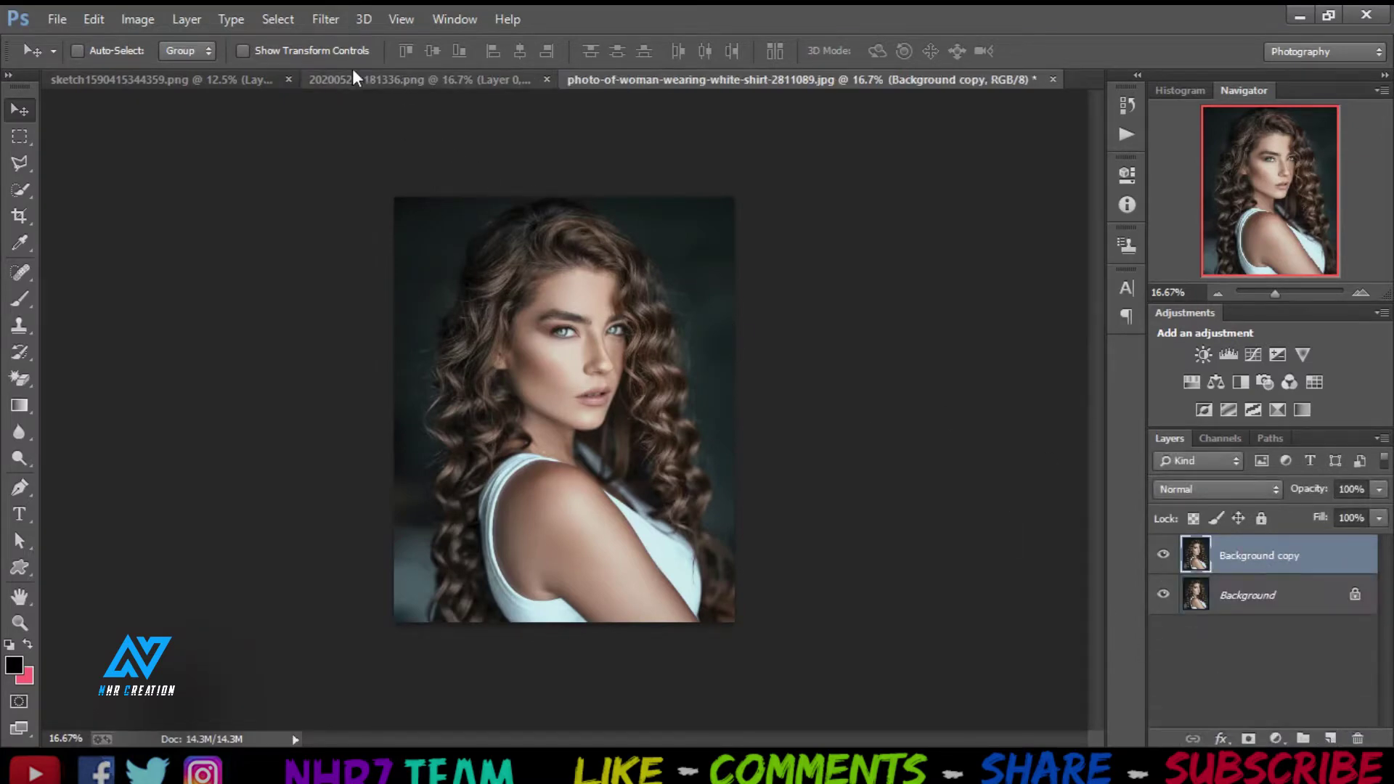
click(332, 21)
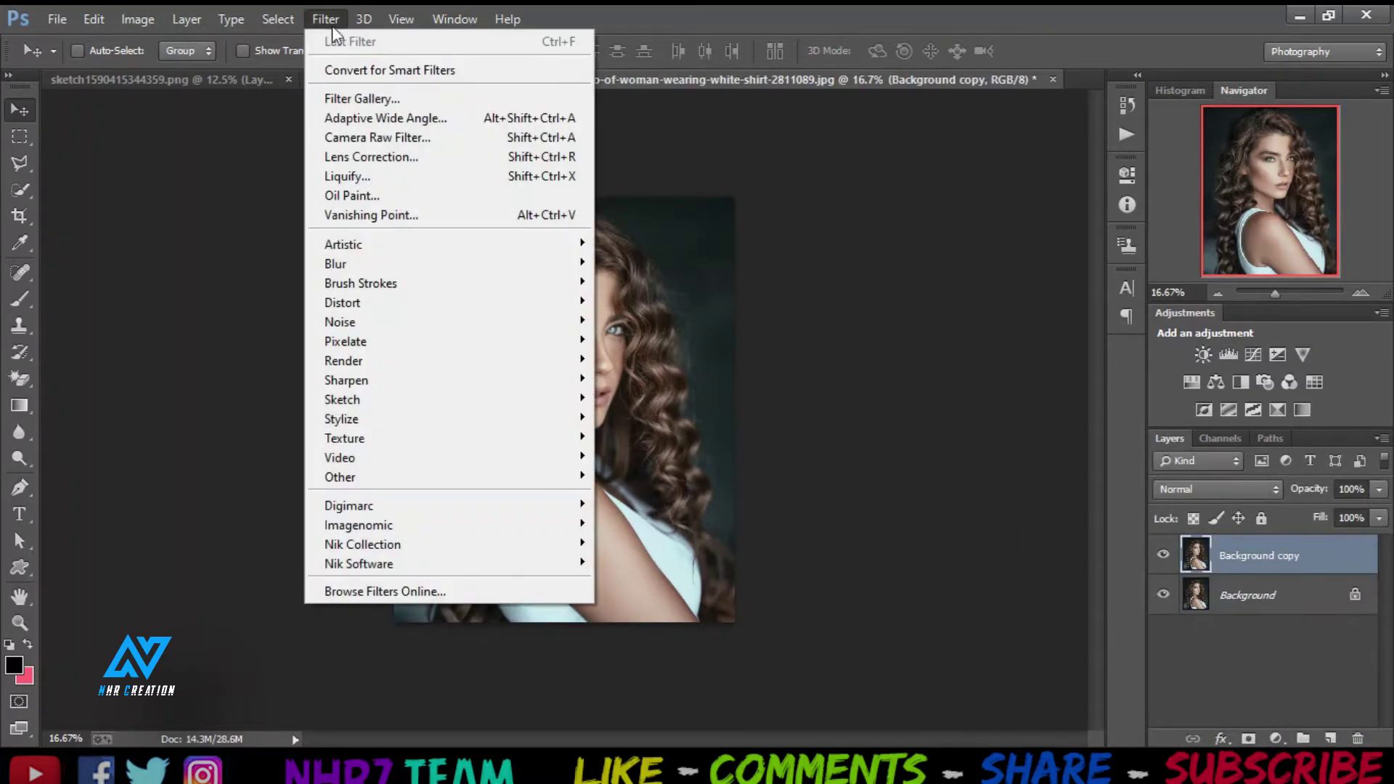
click(391, 143)
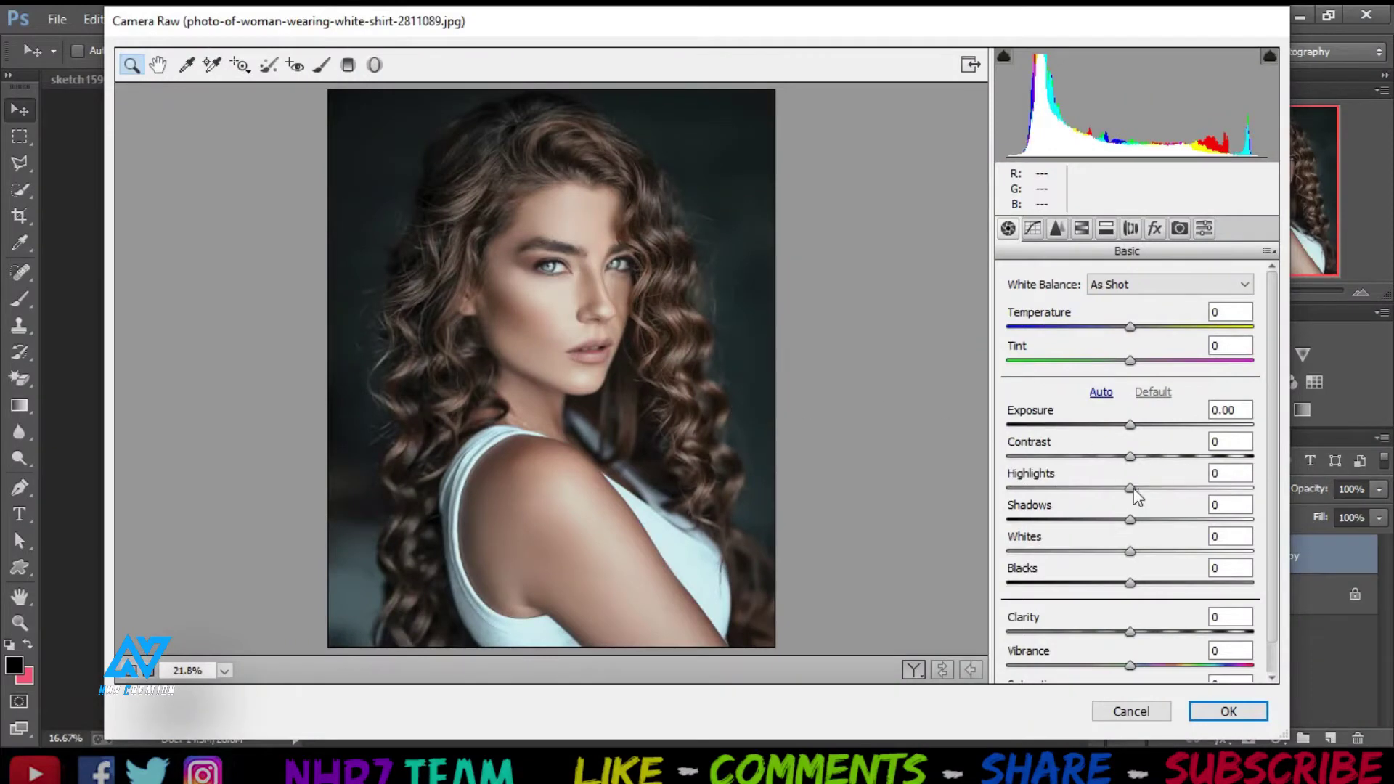
Set Highlights +50, Shadows -59, Whites +18, Blacks -36, Clarity +53 and Saturation +28.
drag(1129, 488, 1189, 488)
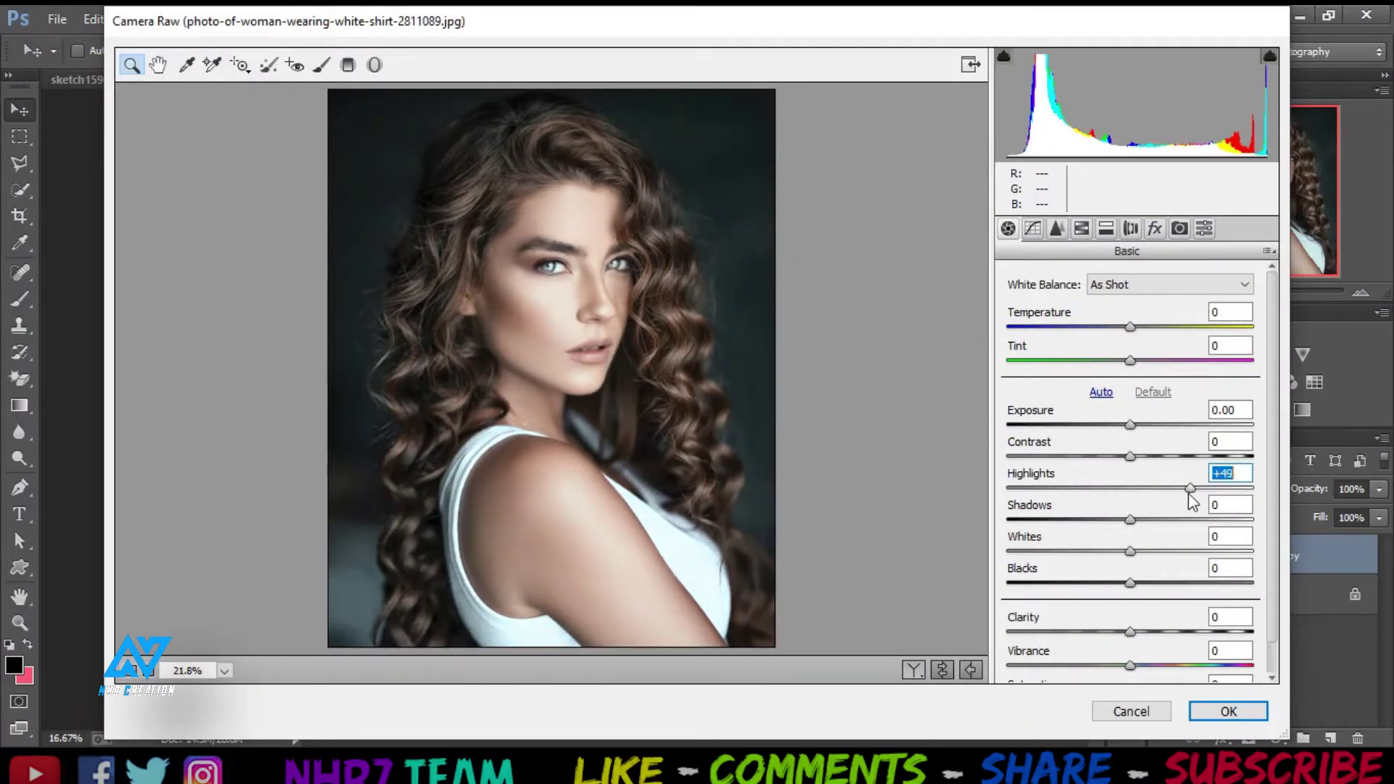
drag(1191, 497, 1060, 520)
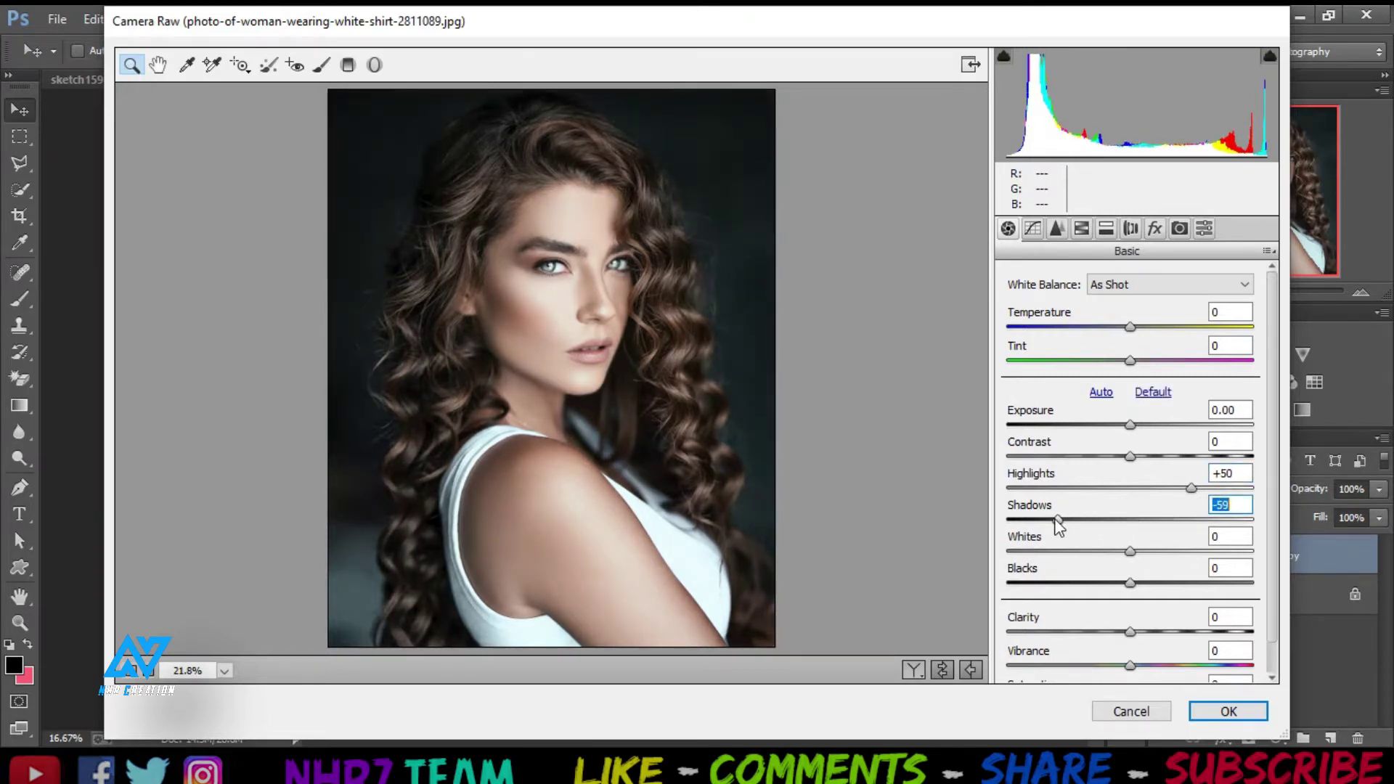
mouse_move(1132, 583)
mouse_down()
mouse_move(1059, 584)
mouse_move(1152, 552)
mouse_up()
drag(1130, 632, 1196, 632)
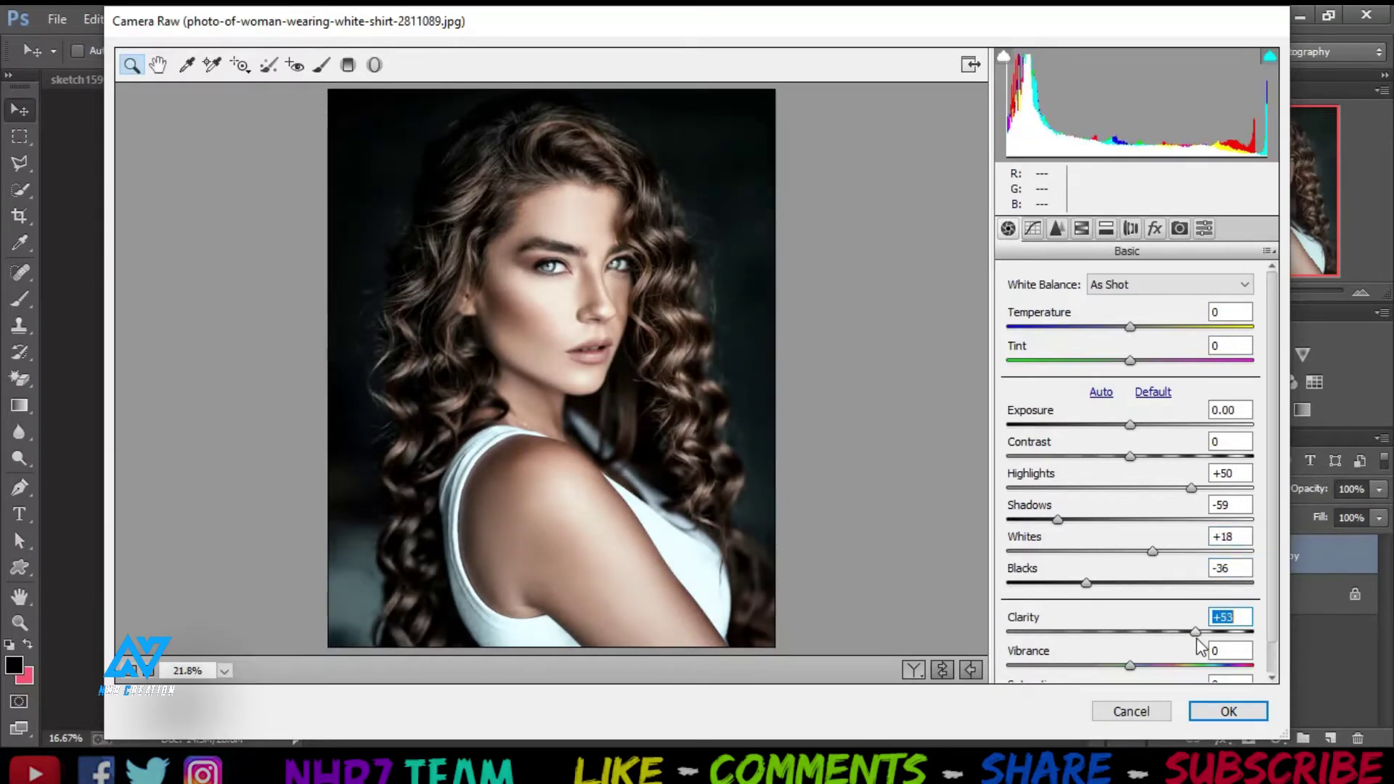
scroll(1118, 634, down, 1)
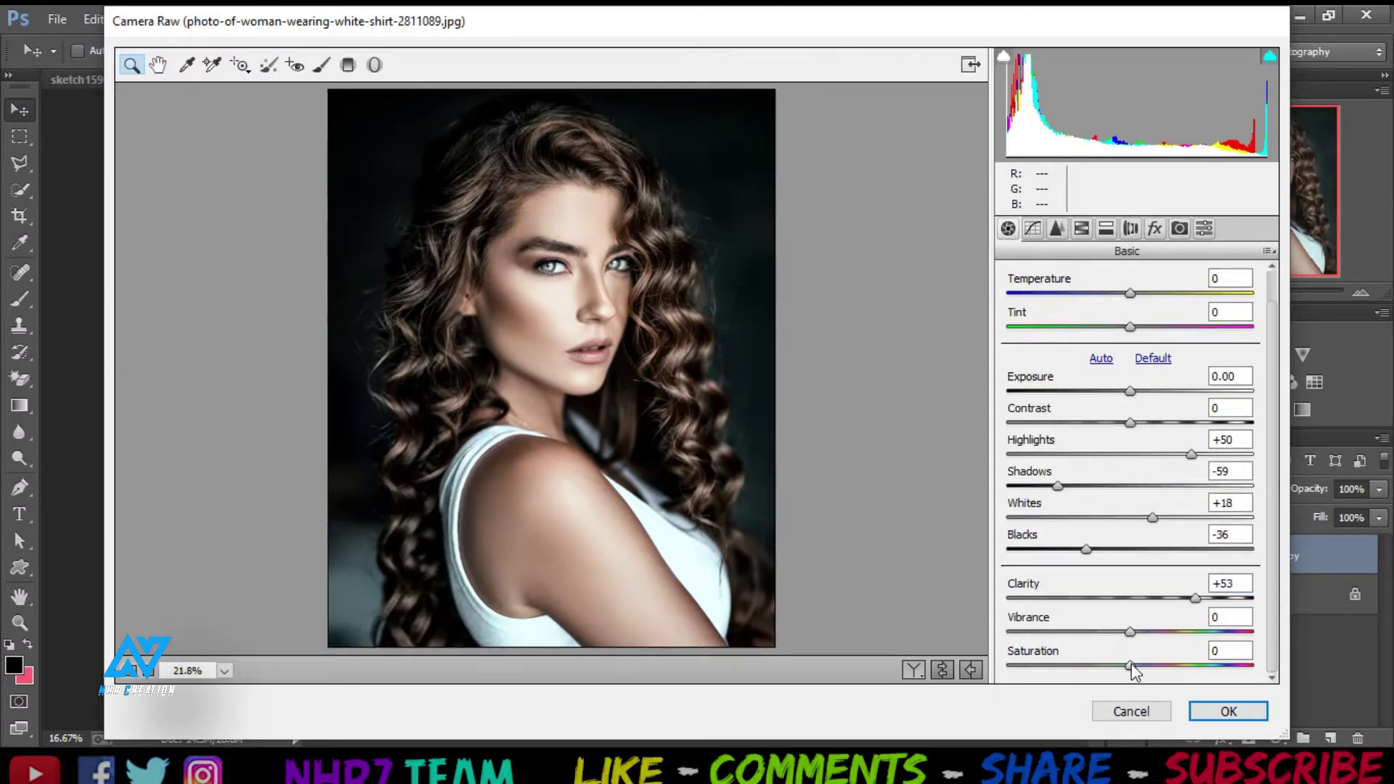
drag(1131, 666, 1168, 676)
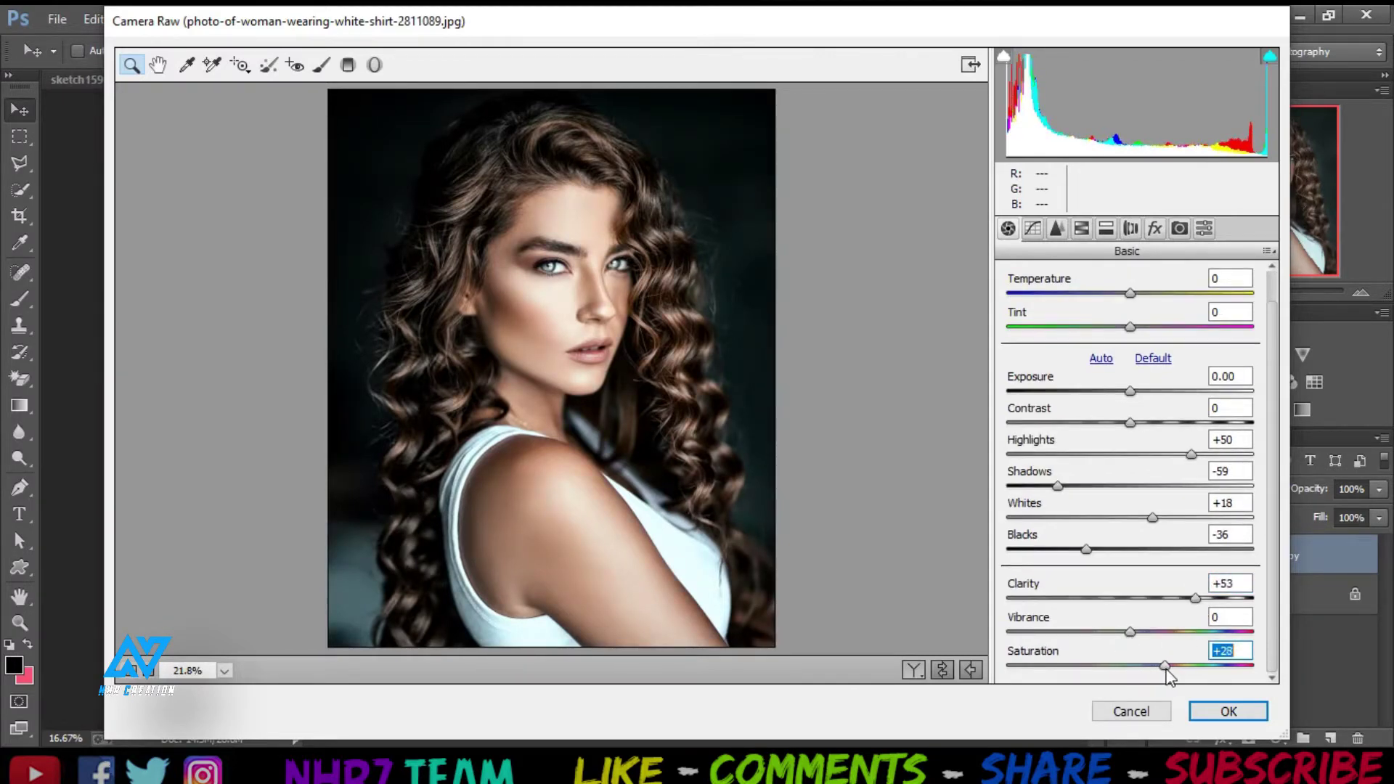
click(1057, 228)
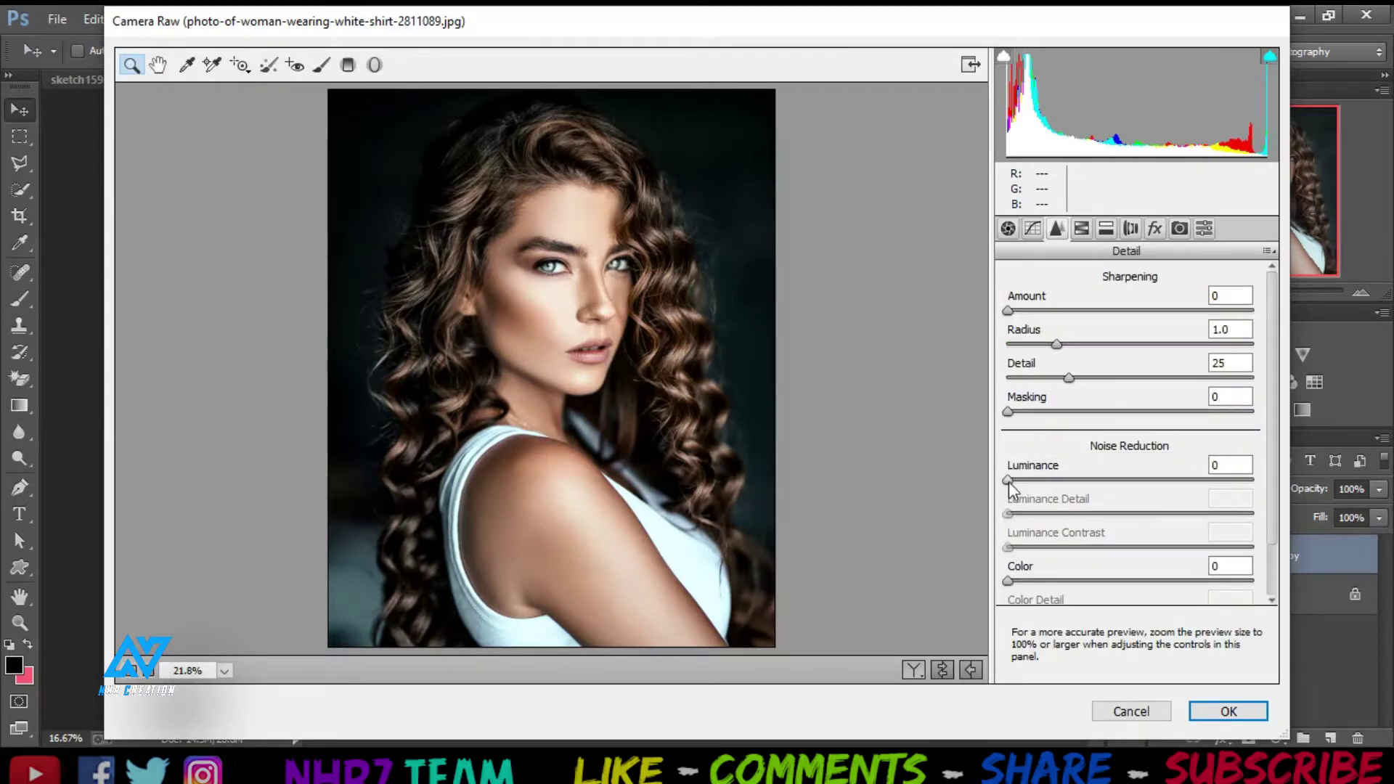
Sharpen the portrait to Amount 41 and set Luminance noise reduction to 37.
drag(1008, 481, 1069, 481)
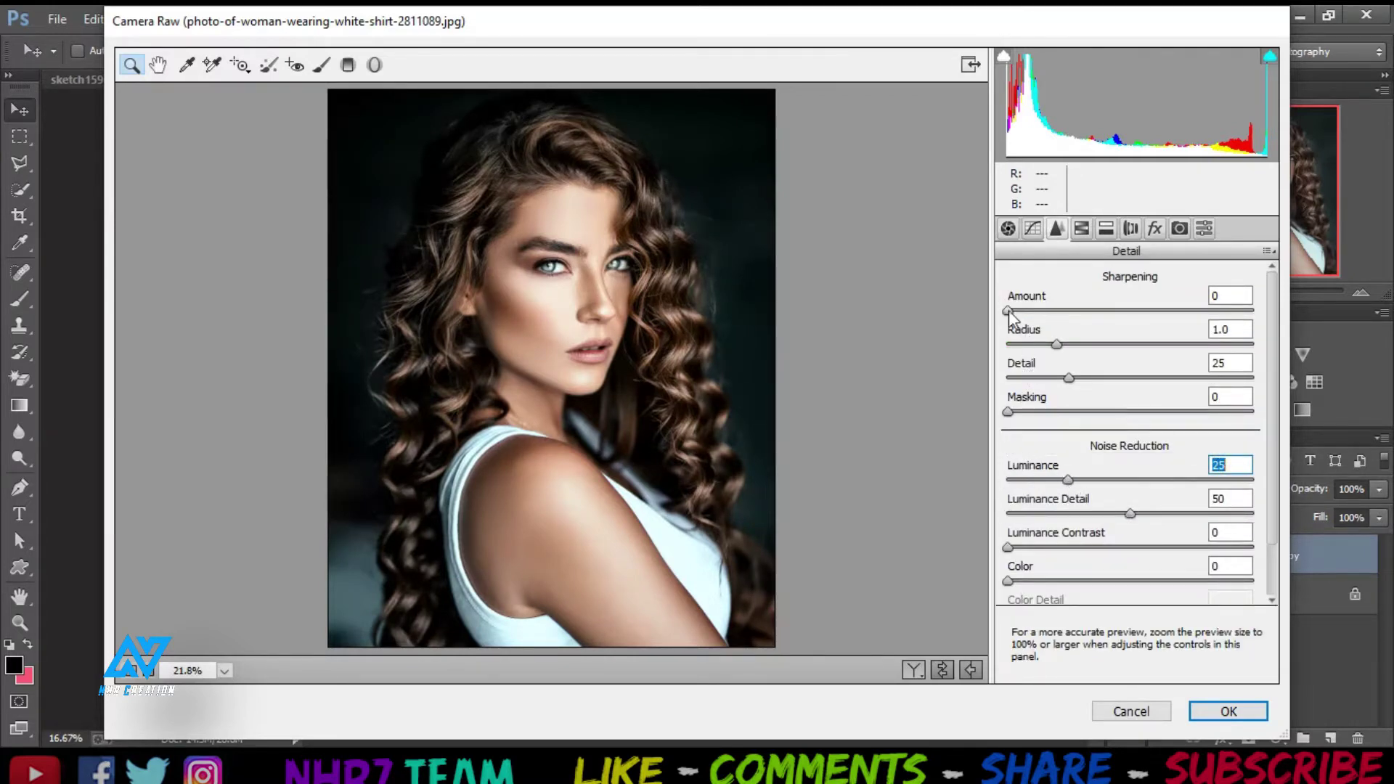
drag(1009, 311, 1074, 311)
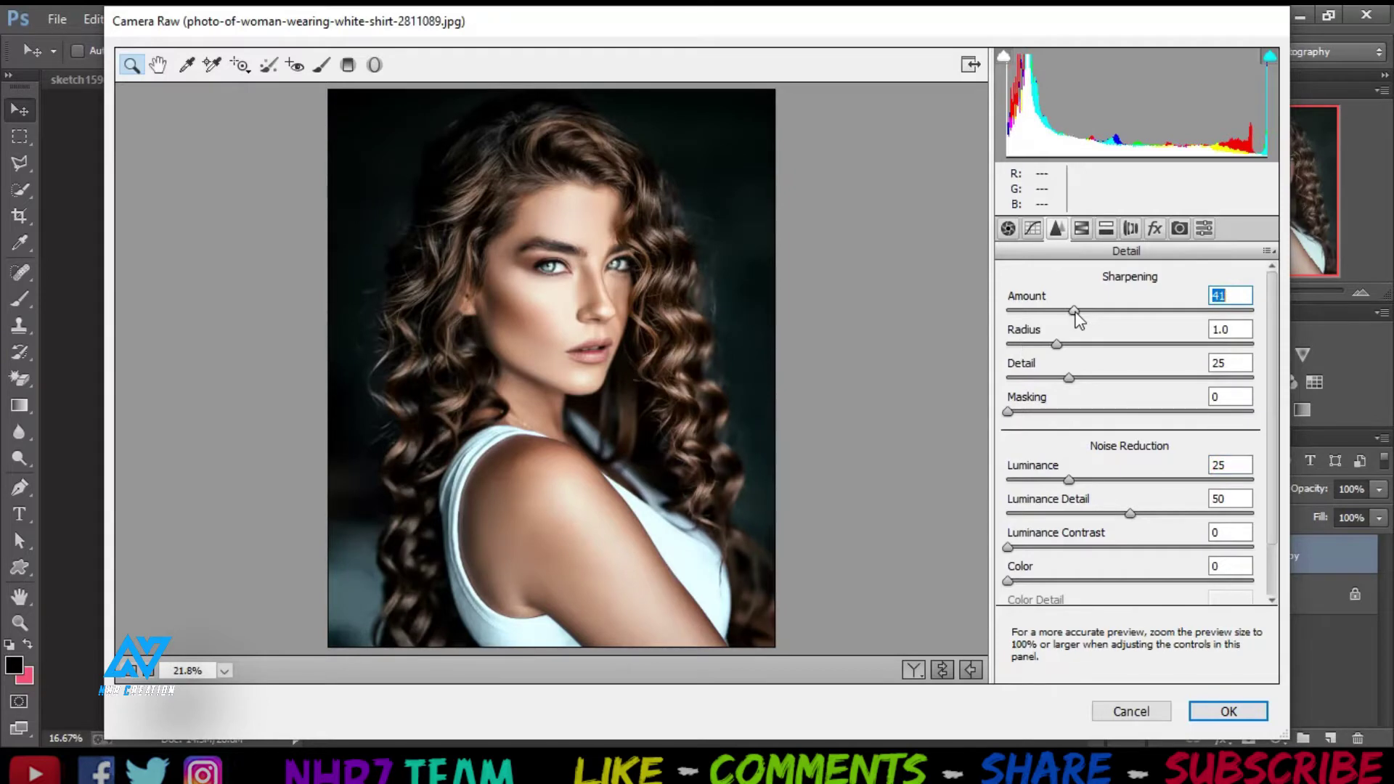
drag(1069, 481, 1109, 481)
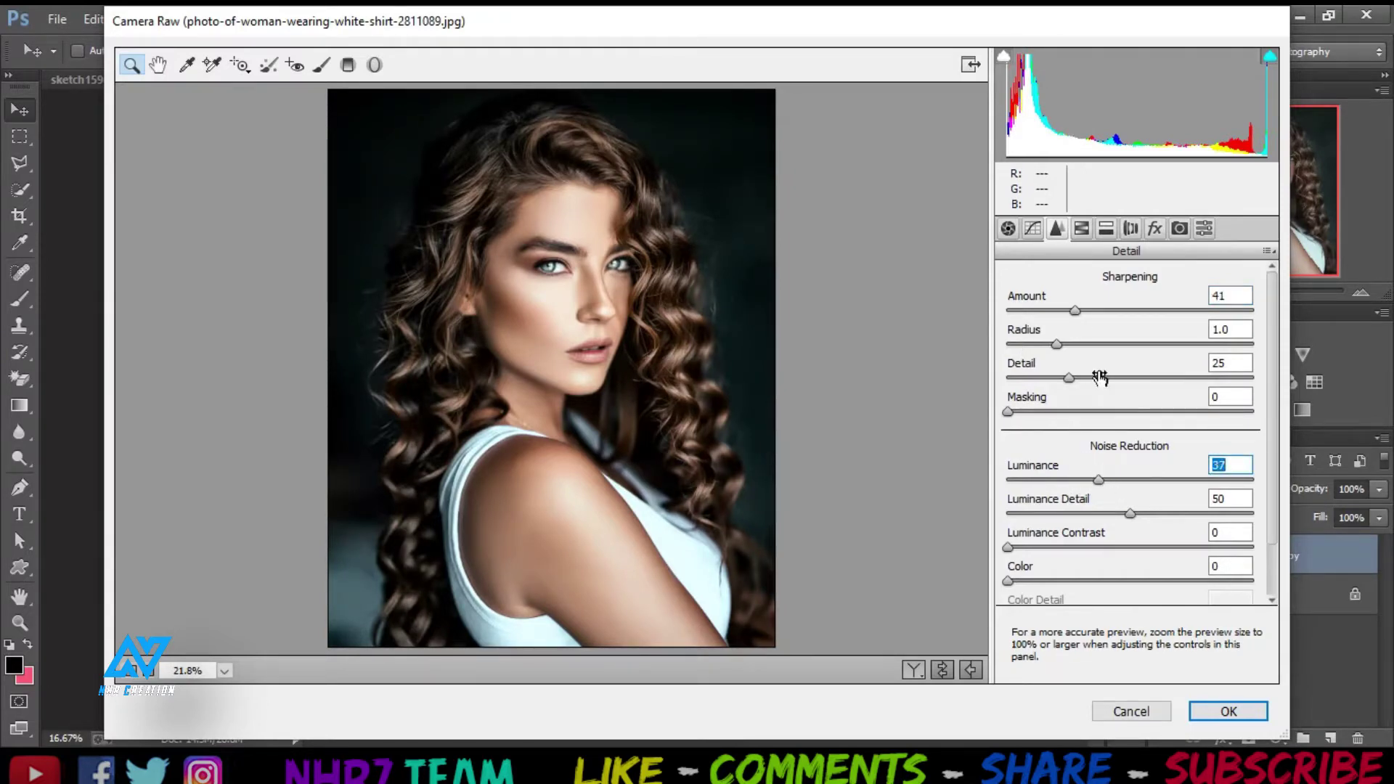
Raise HSL Luminance Yellows +30 and Oranges +8, and add a negative edge vignette.
click(1082, 228)
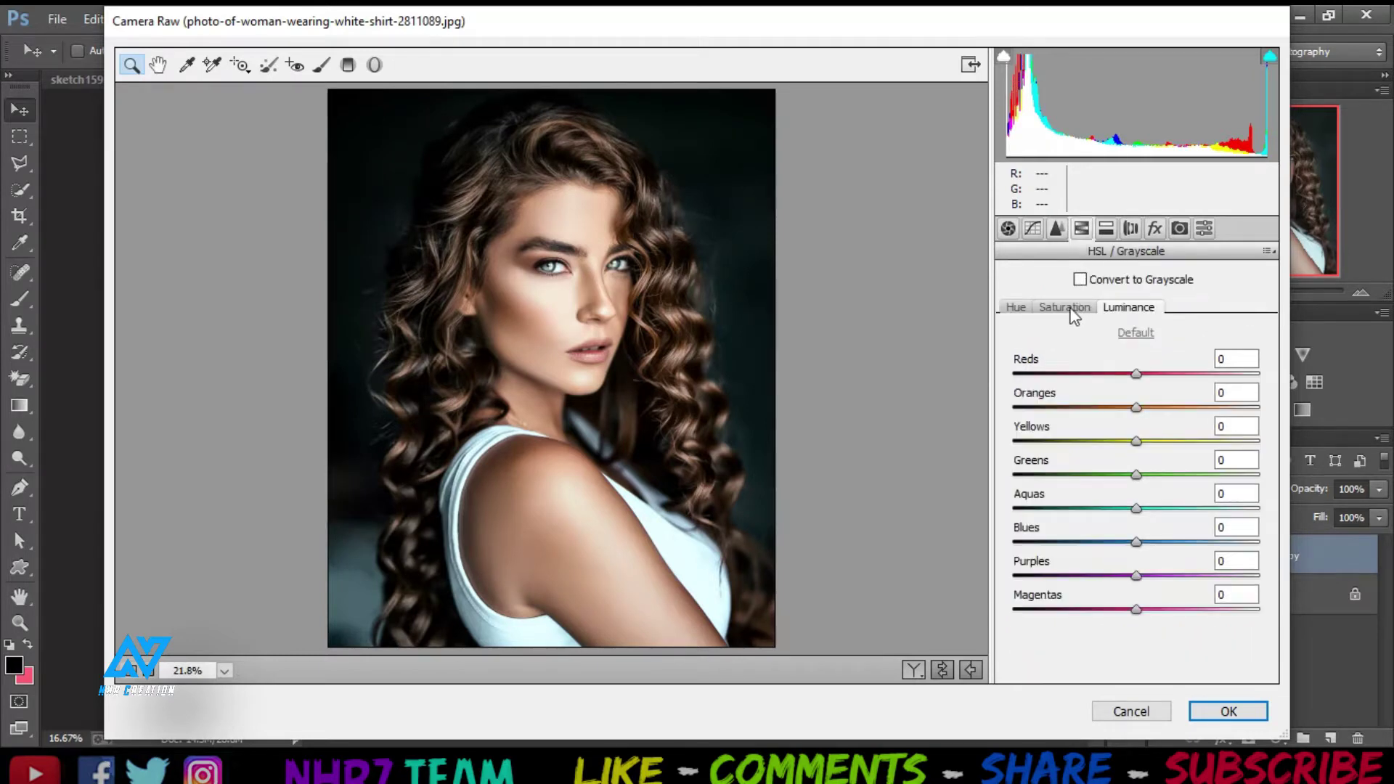
click(1068, 307)
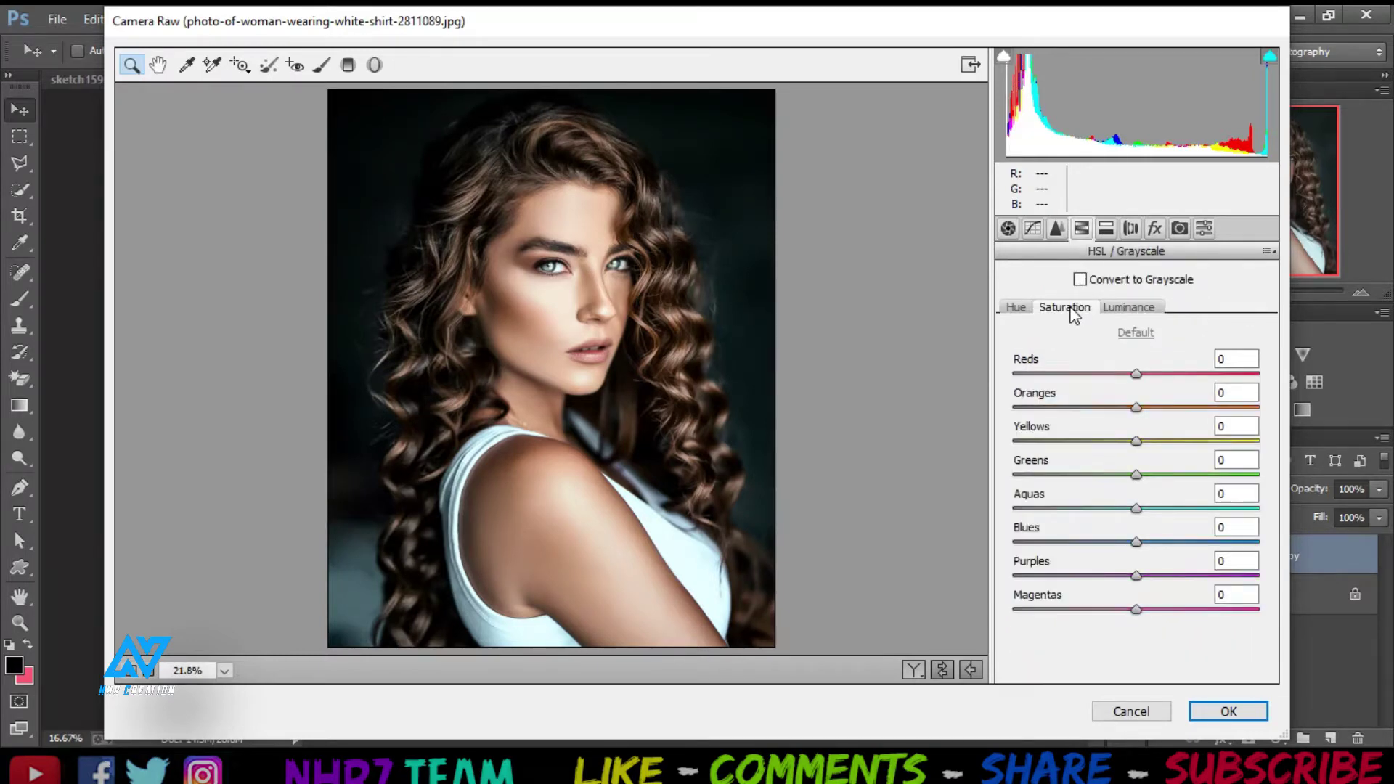
click(1125, 309)
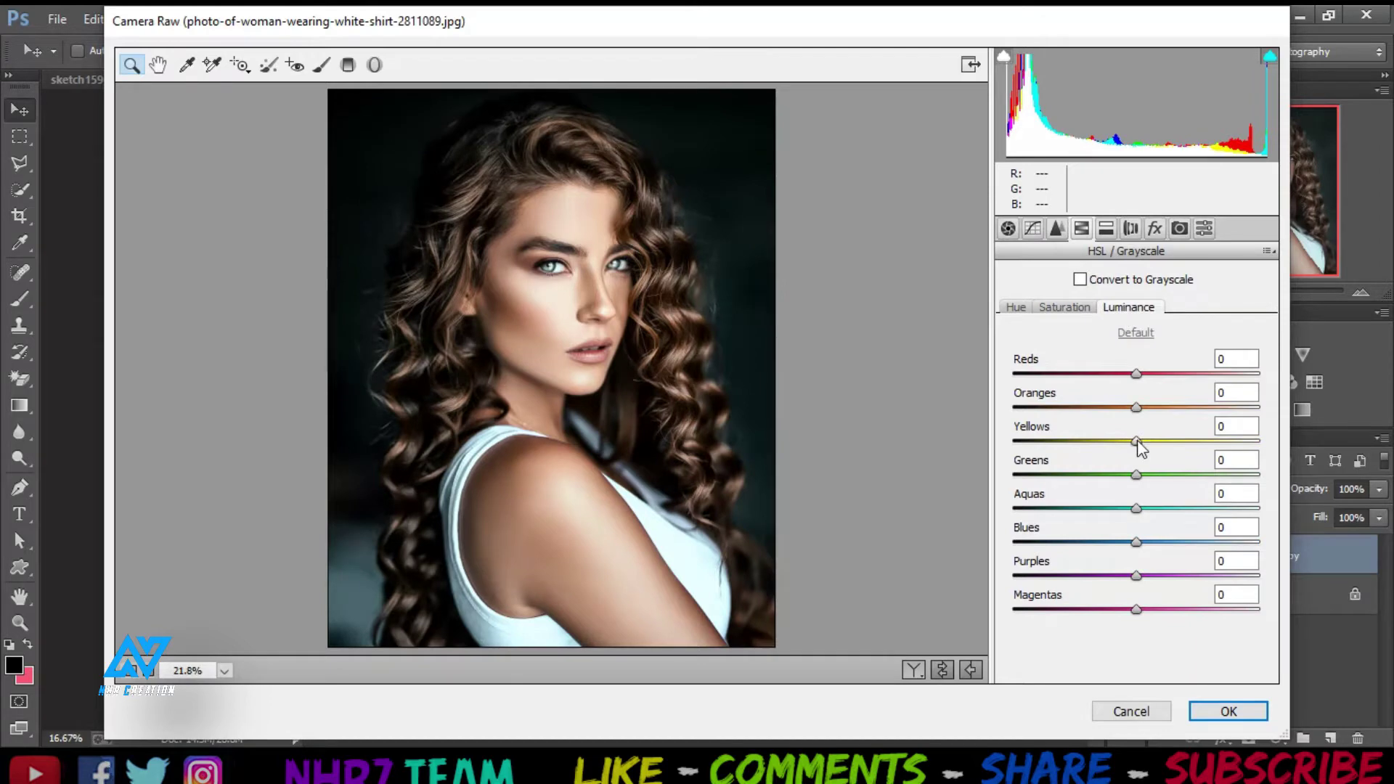
mouse_move(1137, 441)
mouse_down()
mouse_move(1175, 444)
mouse_move(1148, 412)
mouse_up()
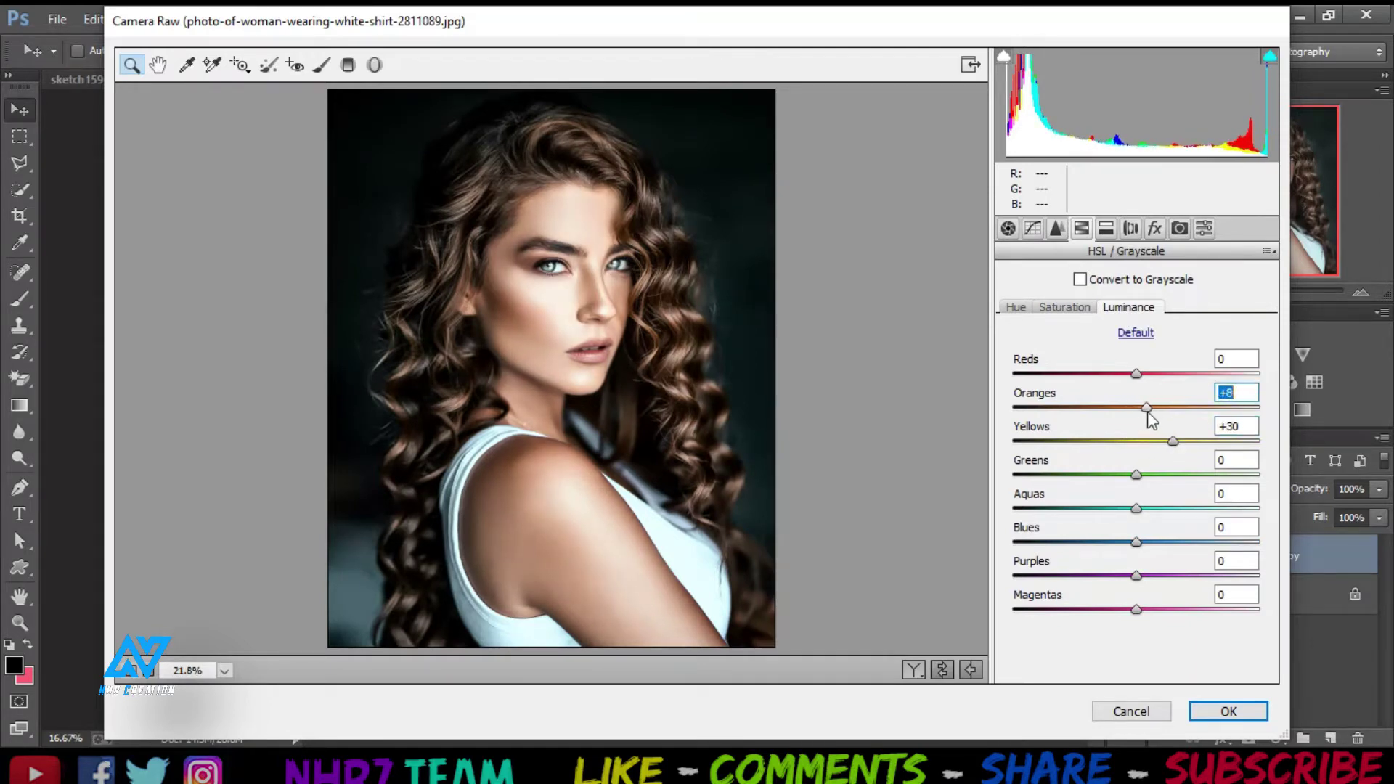
click(1155, 230)
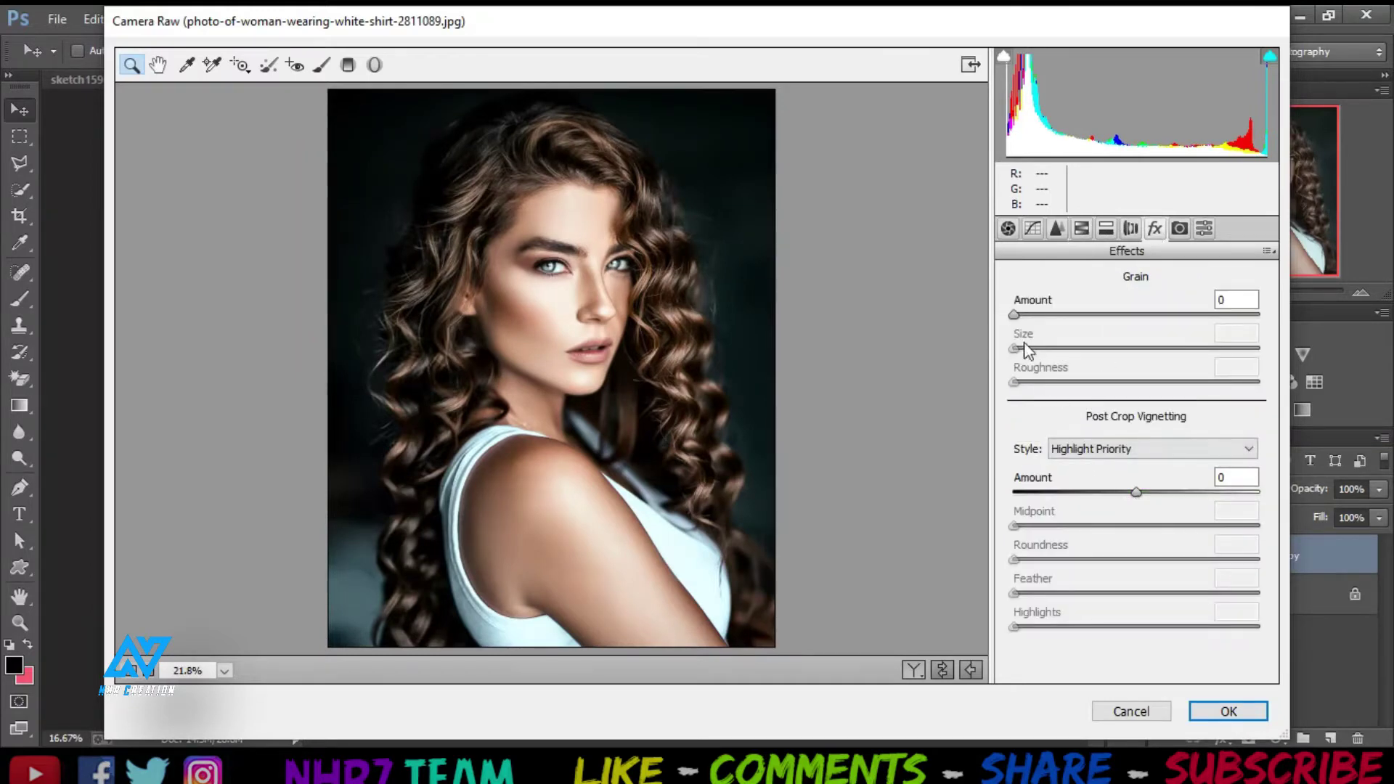
drag(1138, 492, 1097, 492)
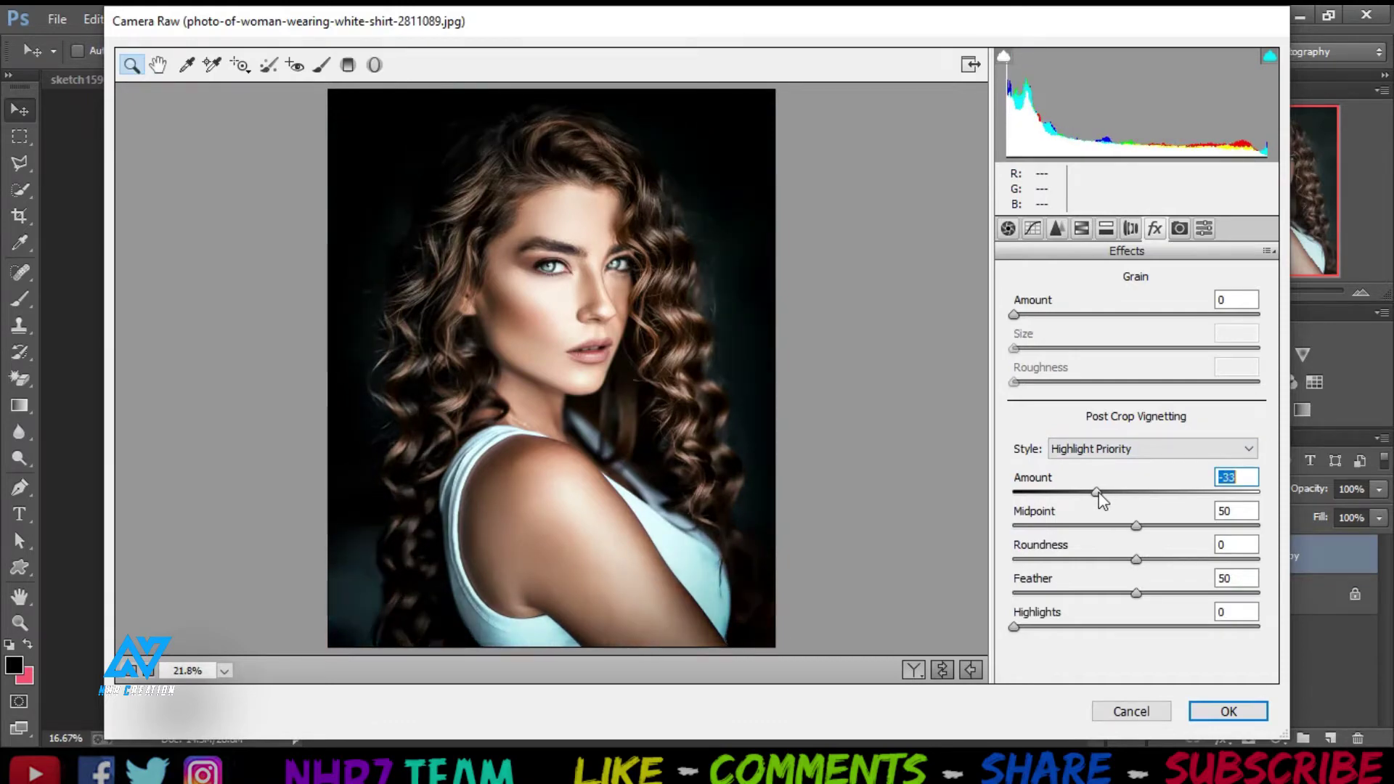
Apply the vignetted Camera Raw grade and toggle the graded copy to compare before and after.
click(1223, 713)
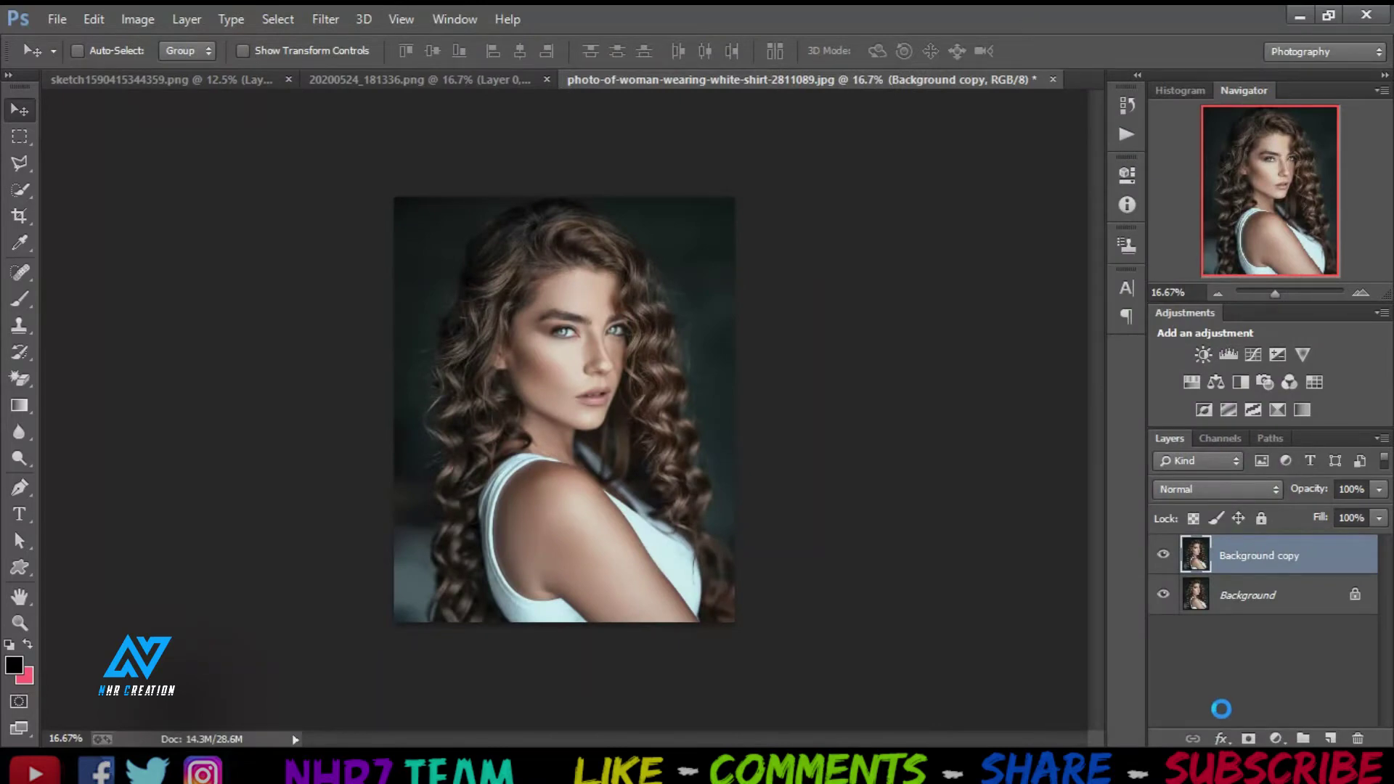
click(1164, 555)
click(1163, 555)
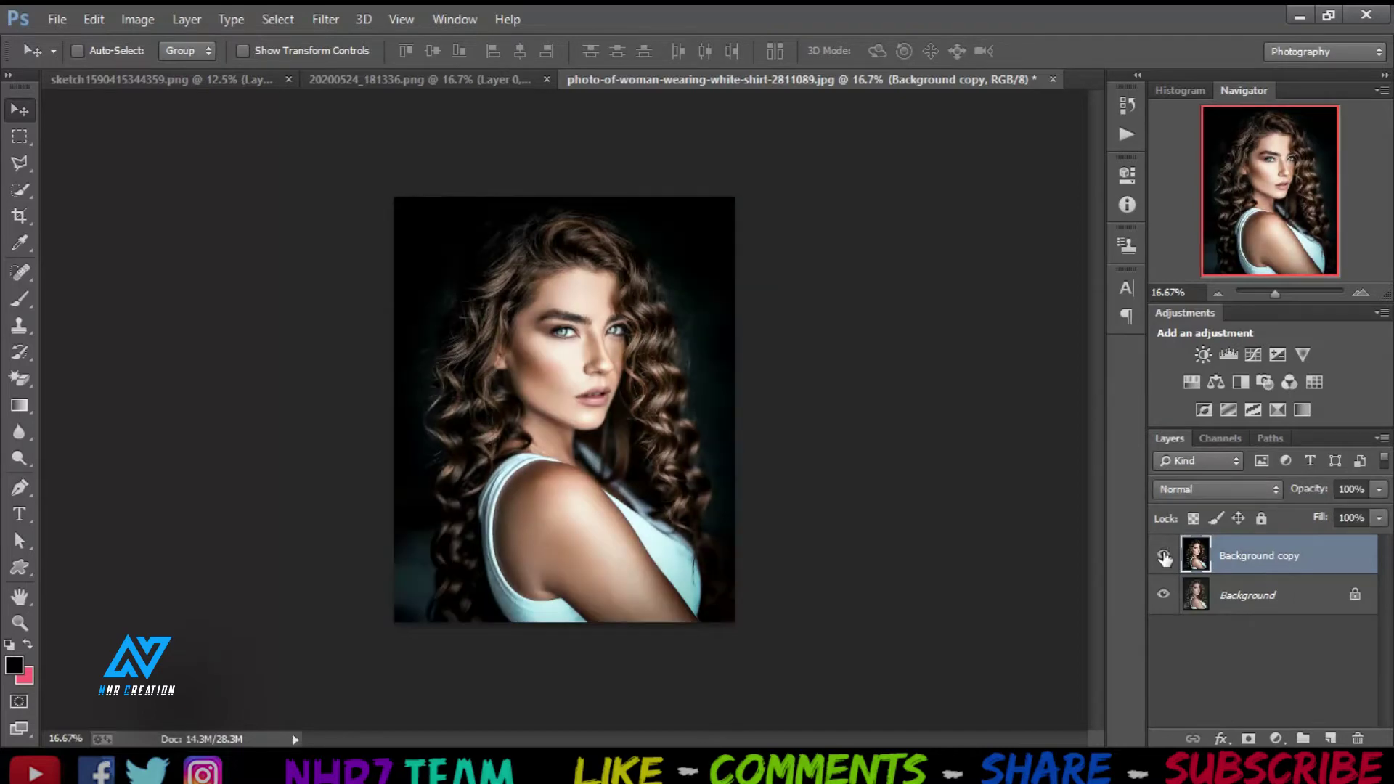
click(1163, 555)
Duplicate the graded layer and open the new copy in the Camera Raw filter.
drag(1303, 563, 1333, 738)
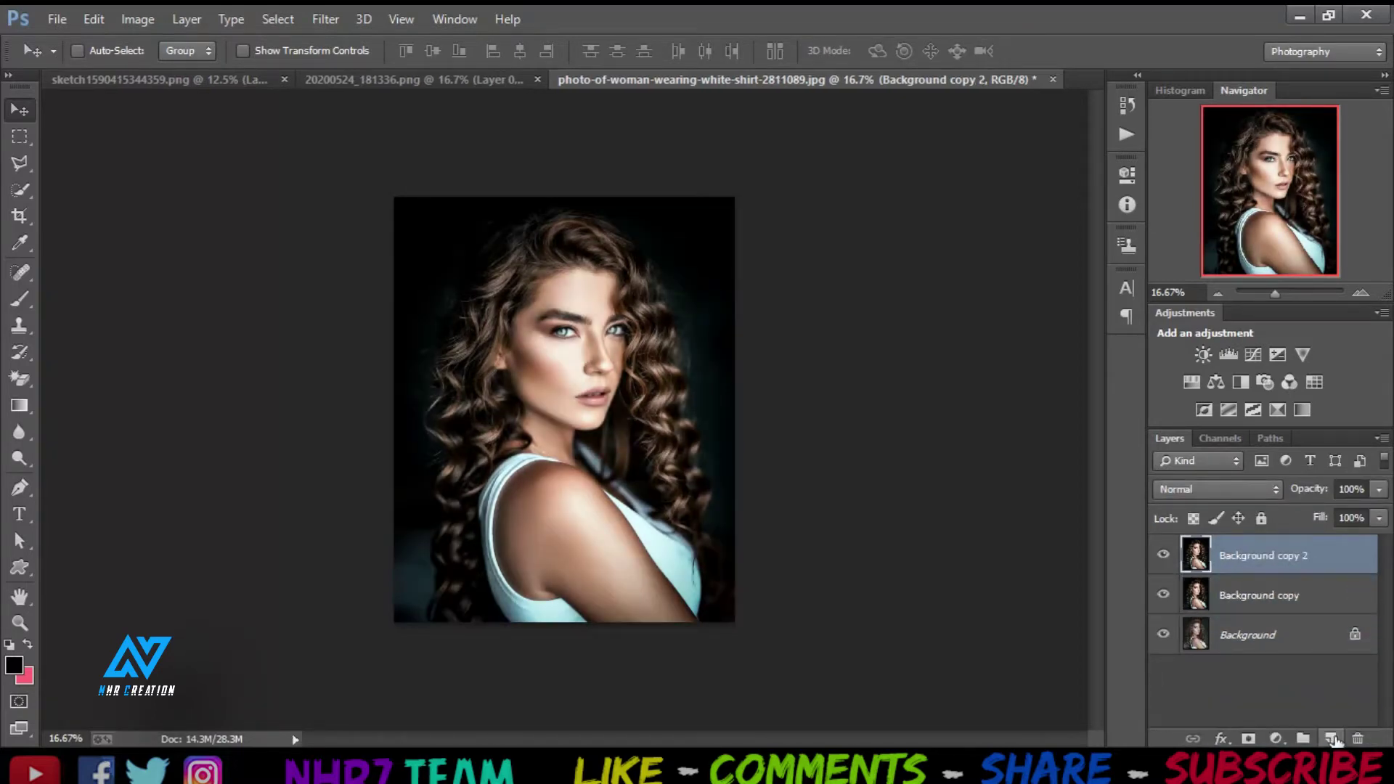
click(326, 19)
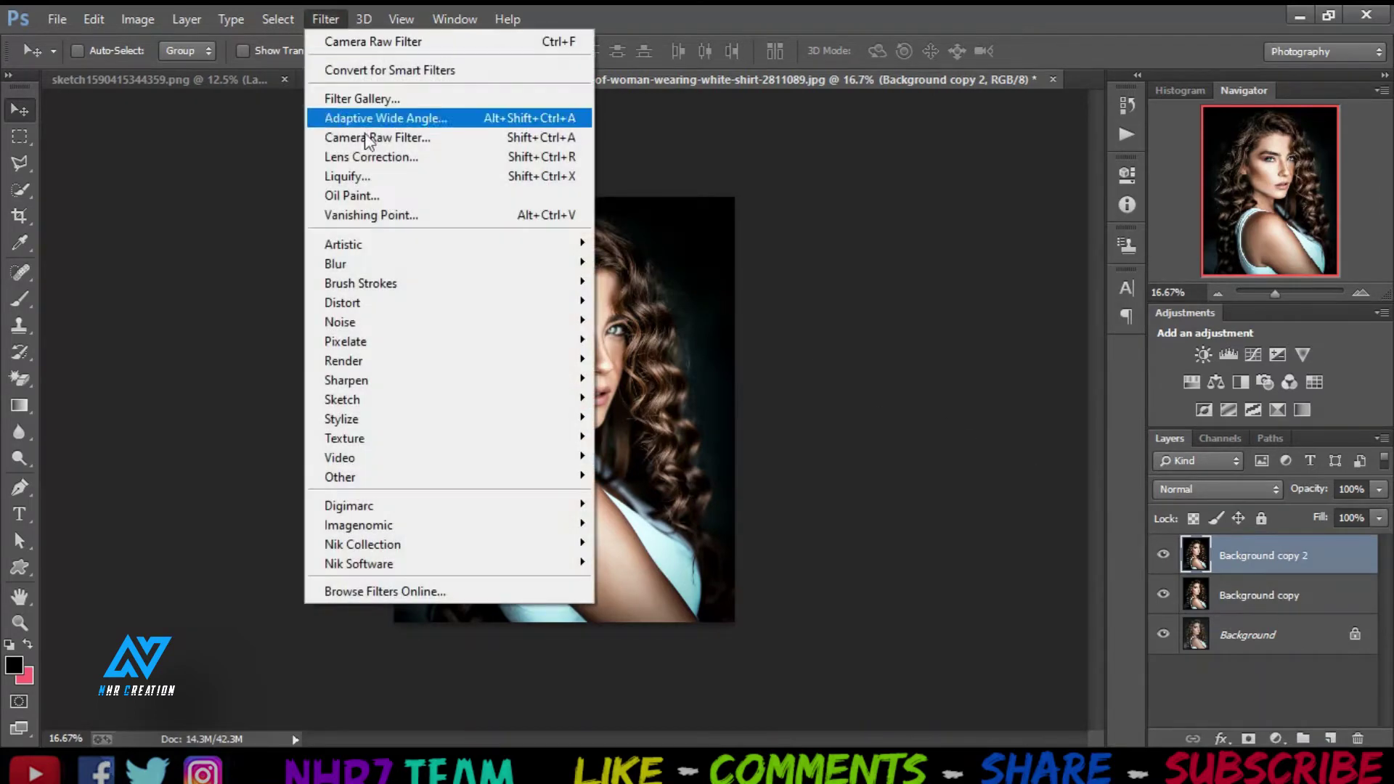
click(378, 137)
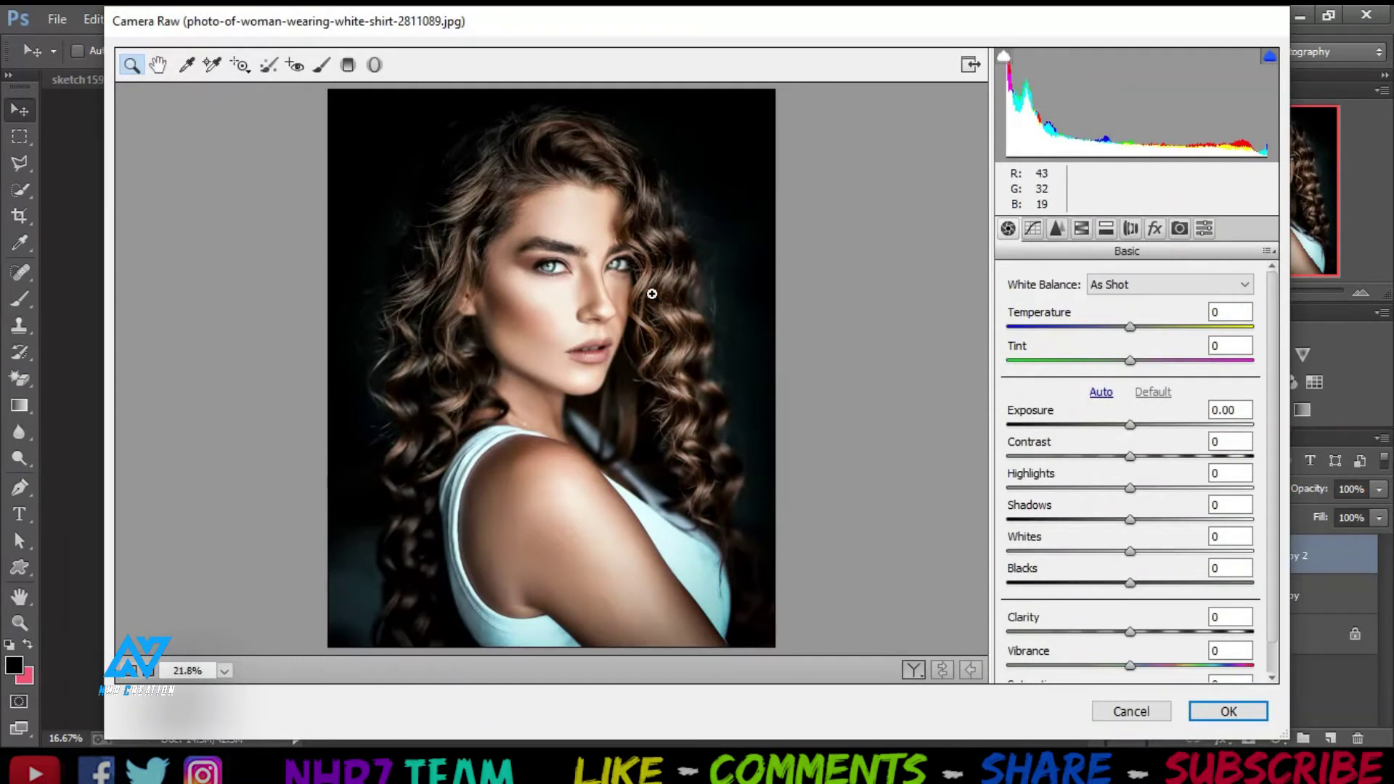
Draw a graduated filter across the portrait's left side, ending near the face.
click(349, 68)
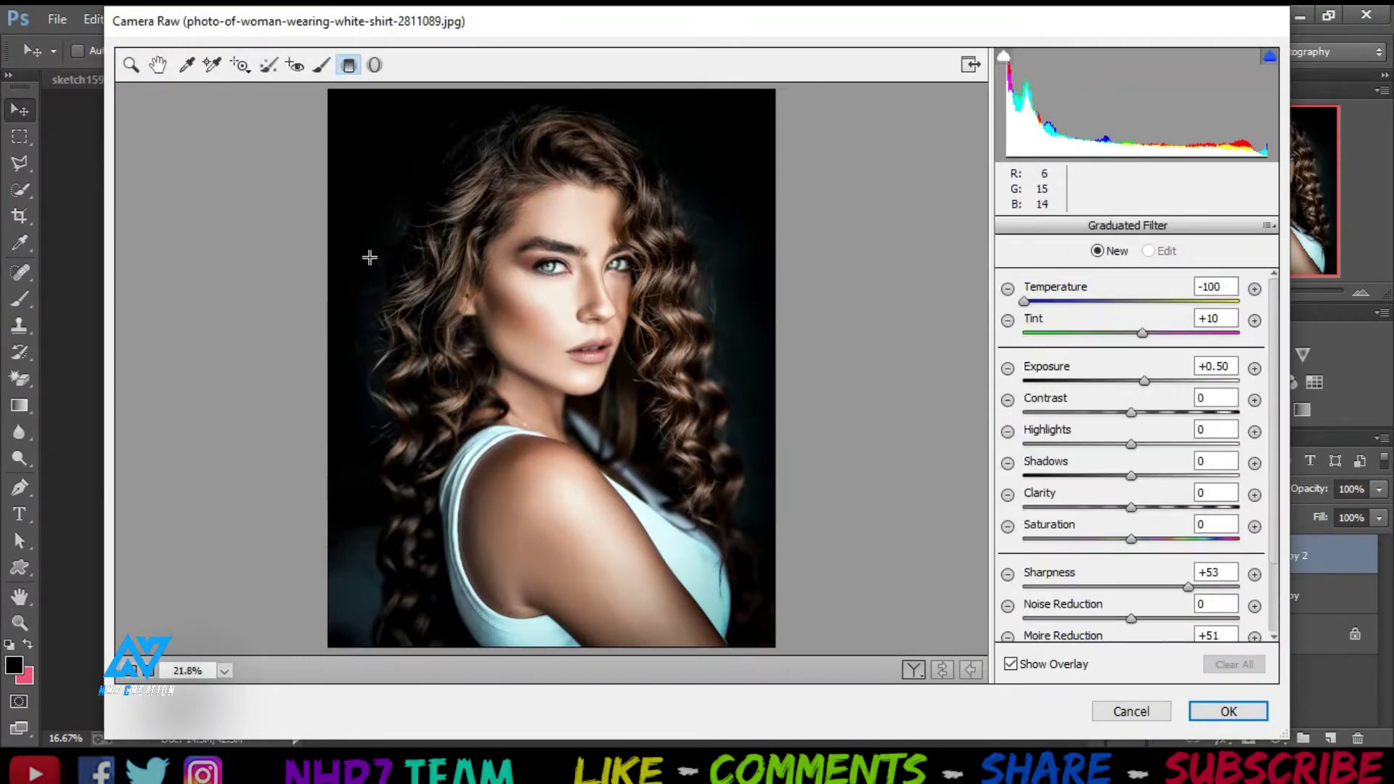
mouse_move(415, 381)
mouse_down()
mouse_move(425, 417)
mouse_move(616, 311)
mouse_move(597, 338)
mouse_move(699, 289)
mouse_up()
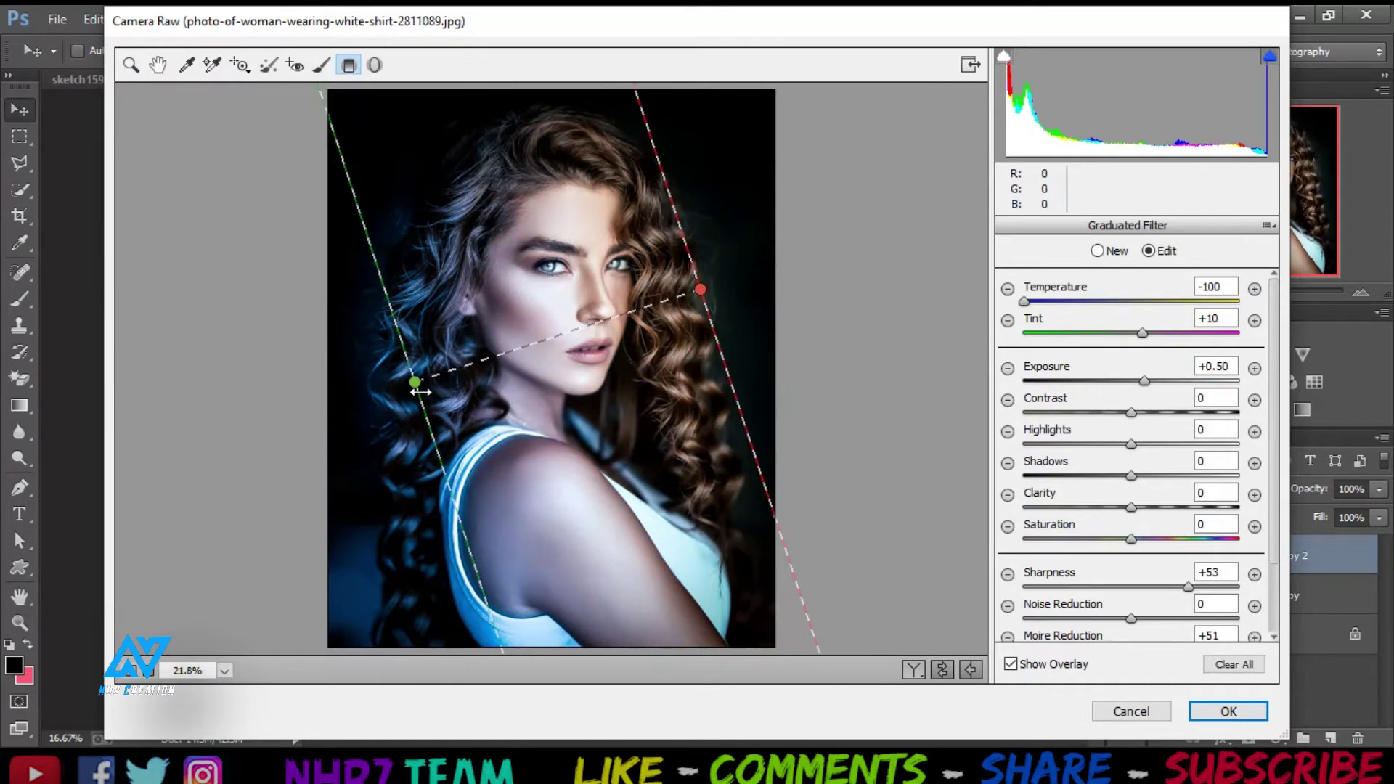
mouse_move(415, 383)
mouse_down()
mouse_move(511, 371)
mouse_move(425, 378)
mouse_move(357, 405)
mouse_move(381, 396)
mouse_up()
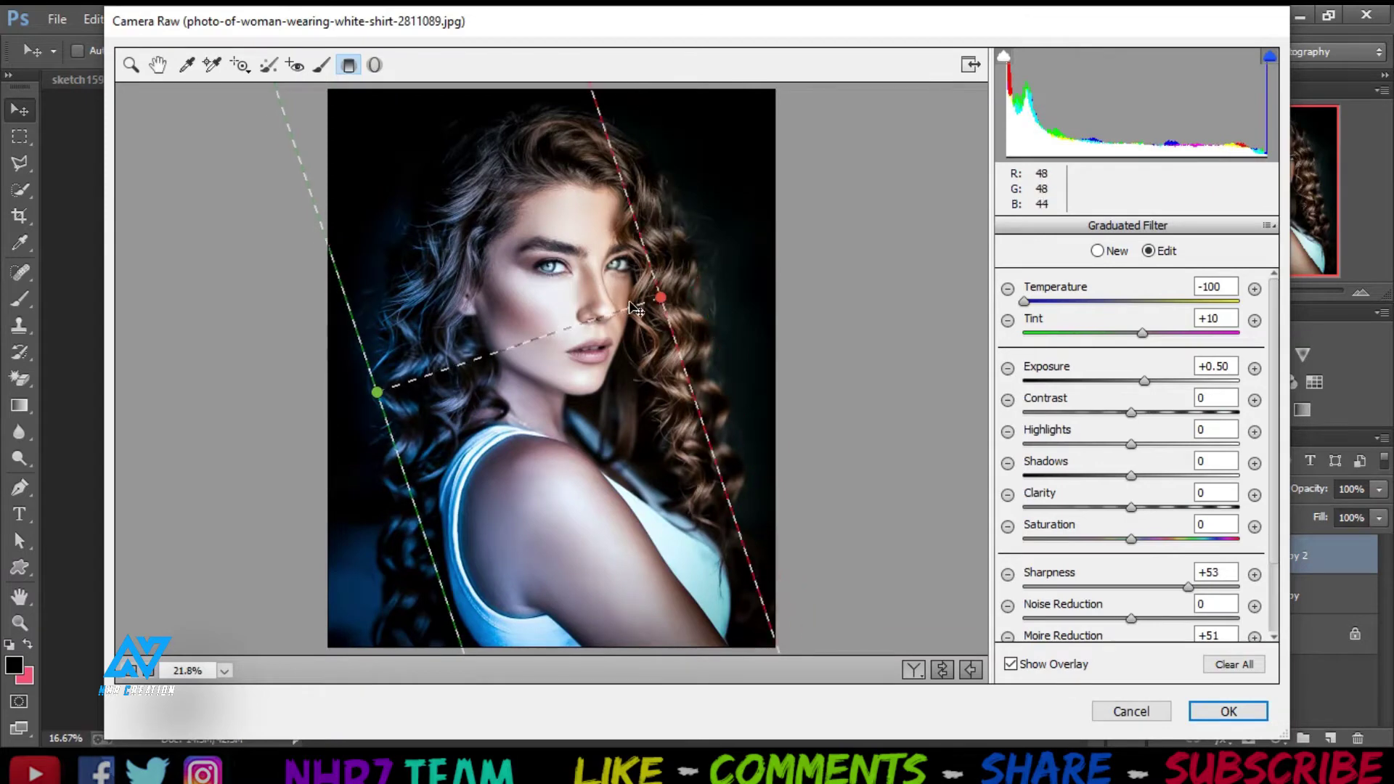
drag(701, 291, 589, 310)
drag(458, 361, 558, 318)
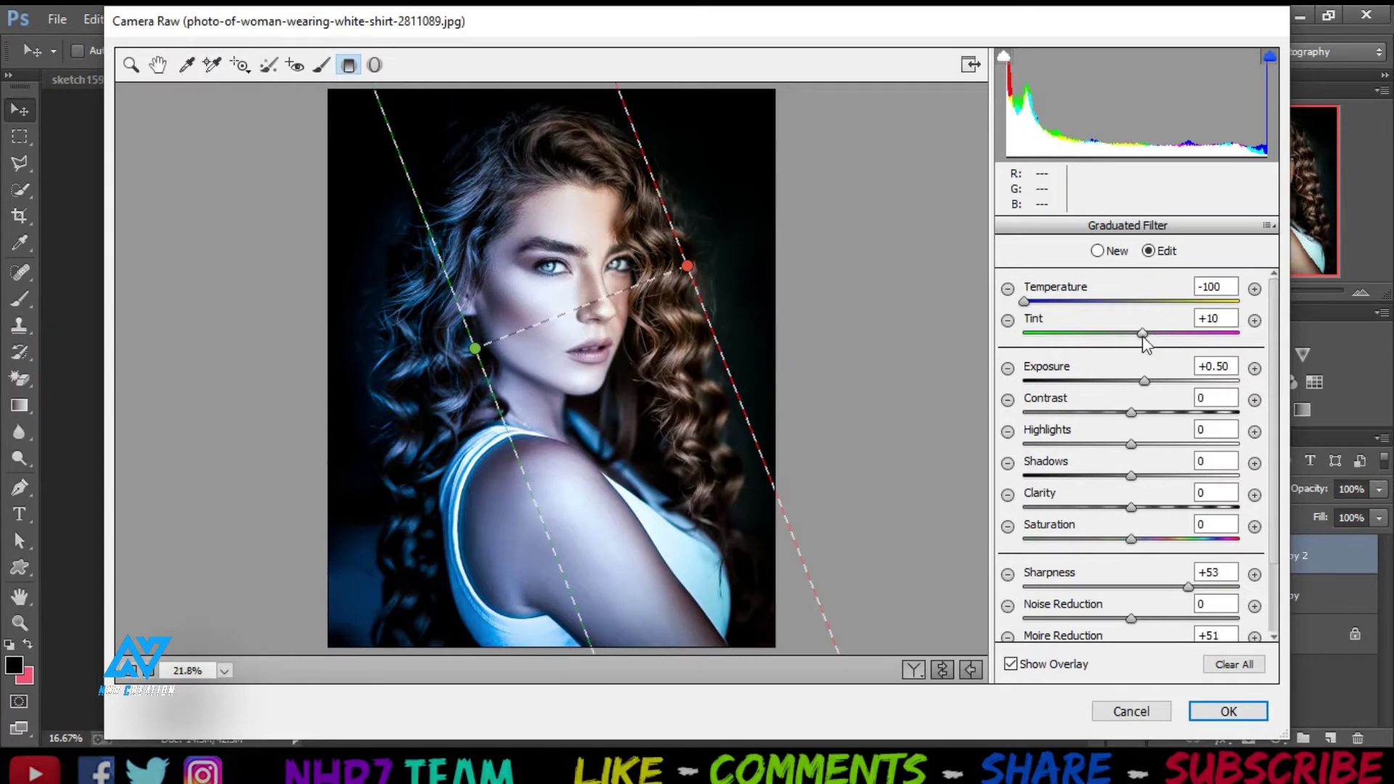
Give the graduated area Temperature -100, Tint +60, Noise Reduction +48 and Saturation +13.
drag(1141, 335, 1198, 339)
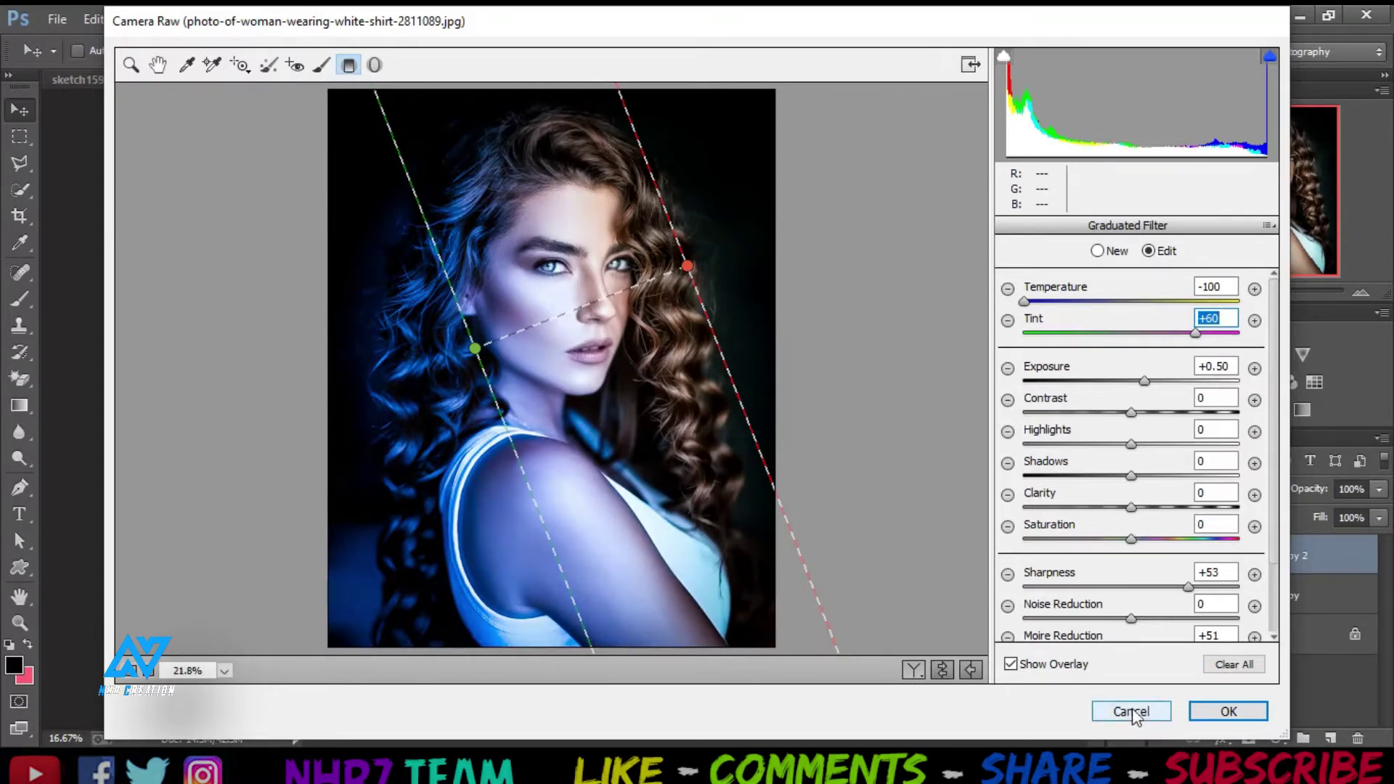
drag(1131, 619, 1177, 626)
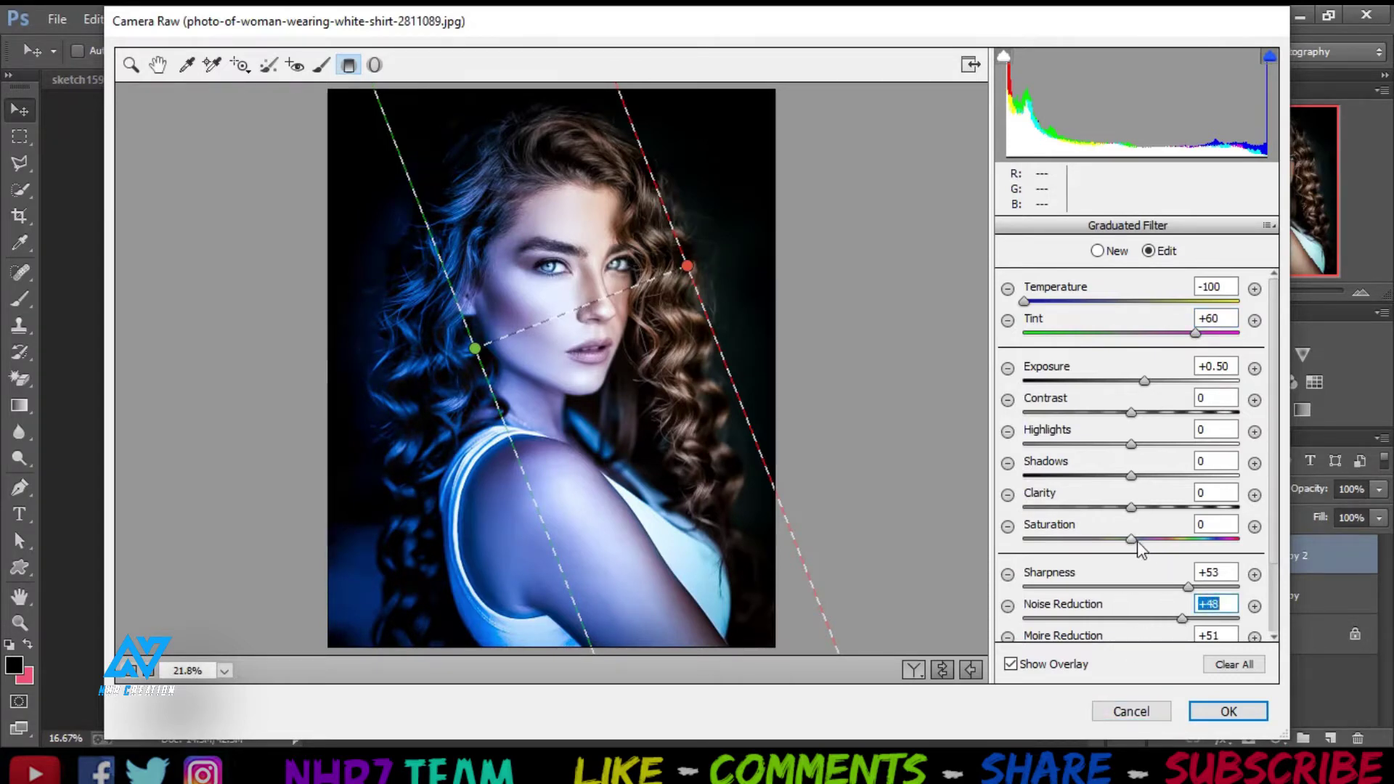
mouse_move(1132, 538)
mouse_down()
mouse_move(1169, 538)
mouse_move(1147, 541)
mouse_up()
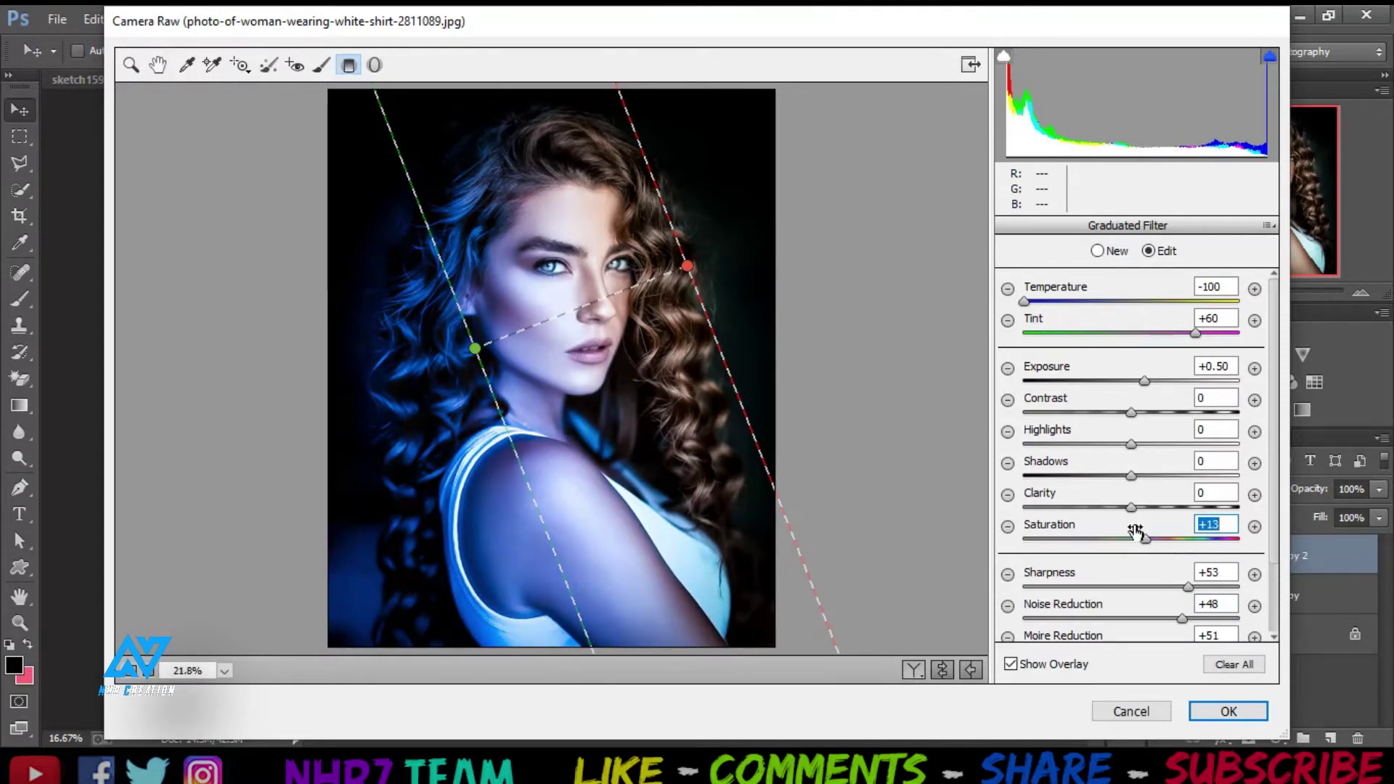
scroll(1141, 552, down, 3)
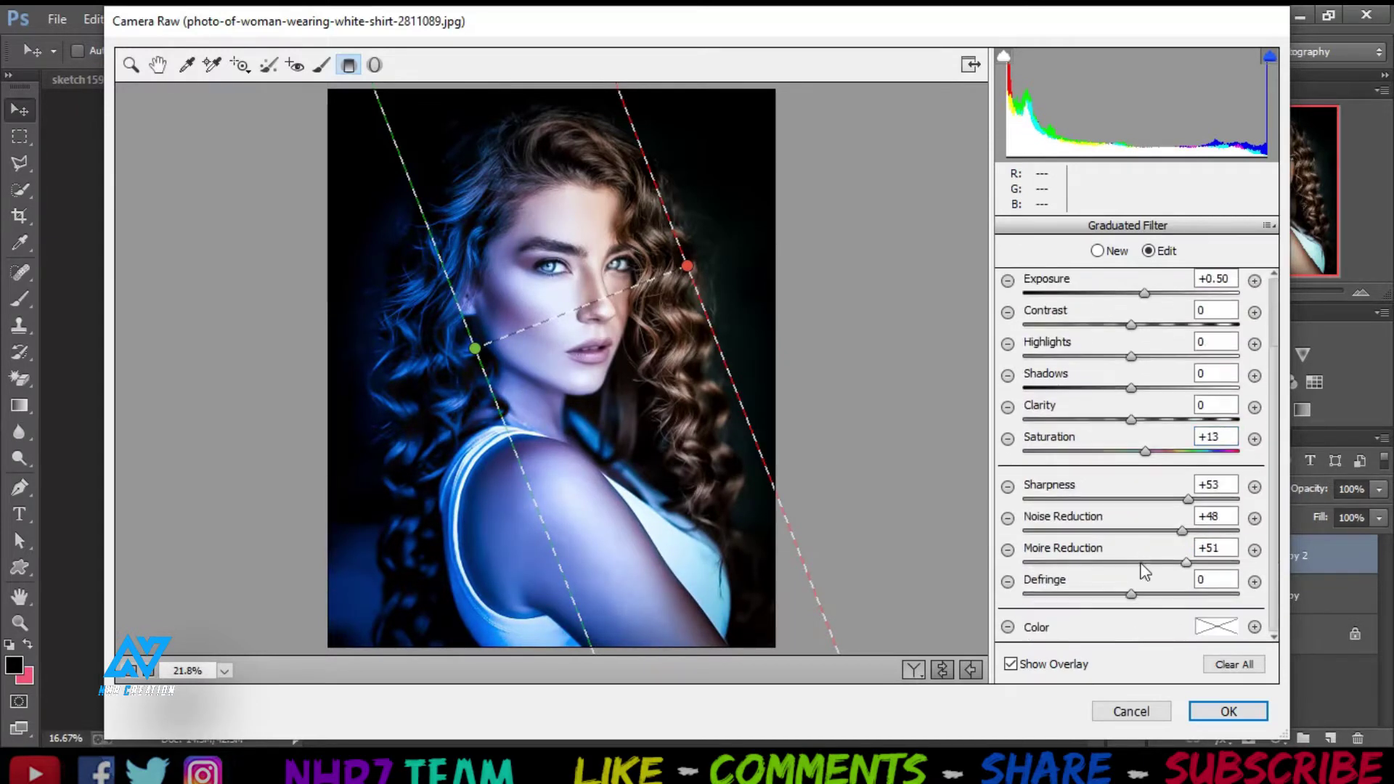
Apply the blue graduated grade and toggle Background copy 2's visibility to compare before and after.
click(1219, 715)
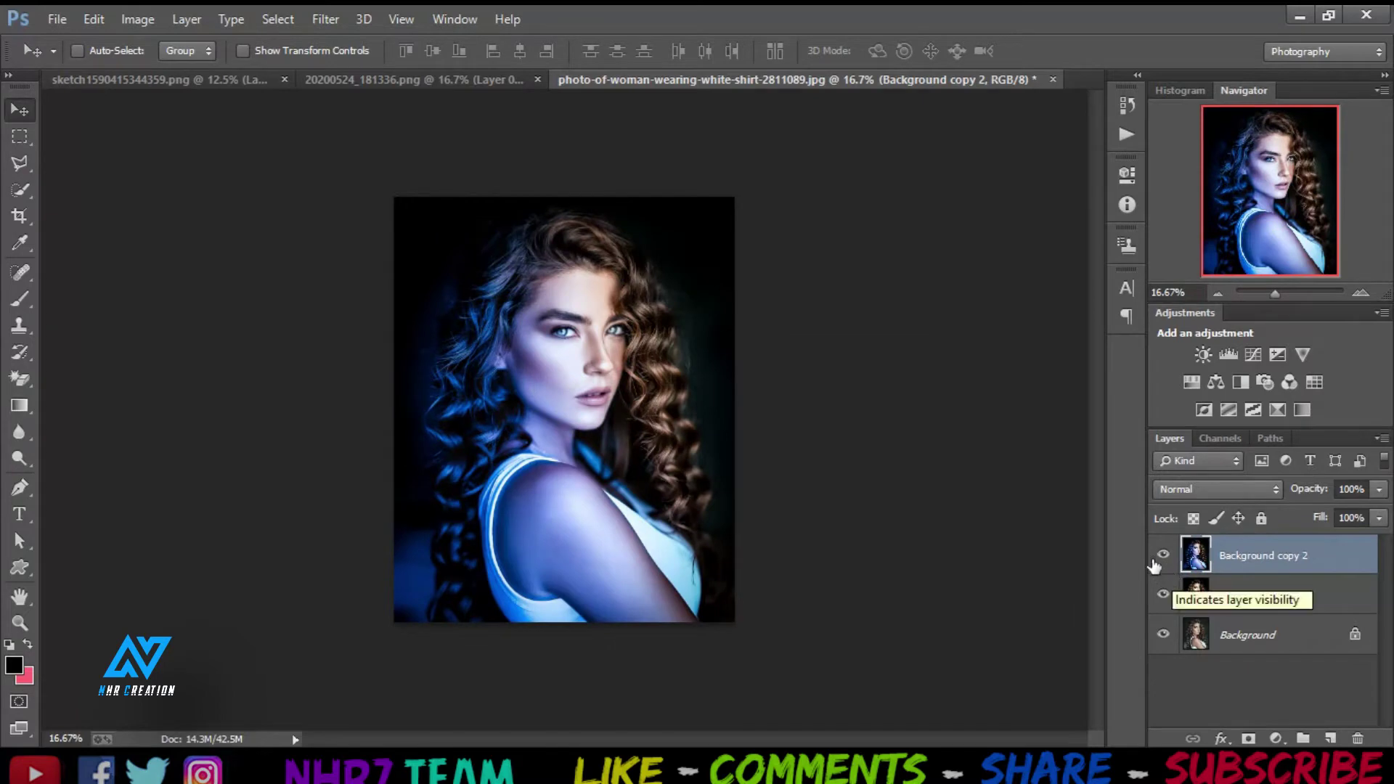
click(1163, 556)
click(1163, 557)
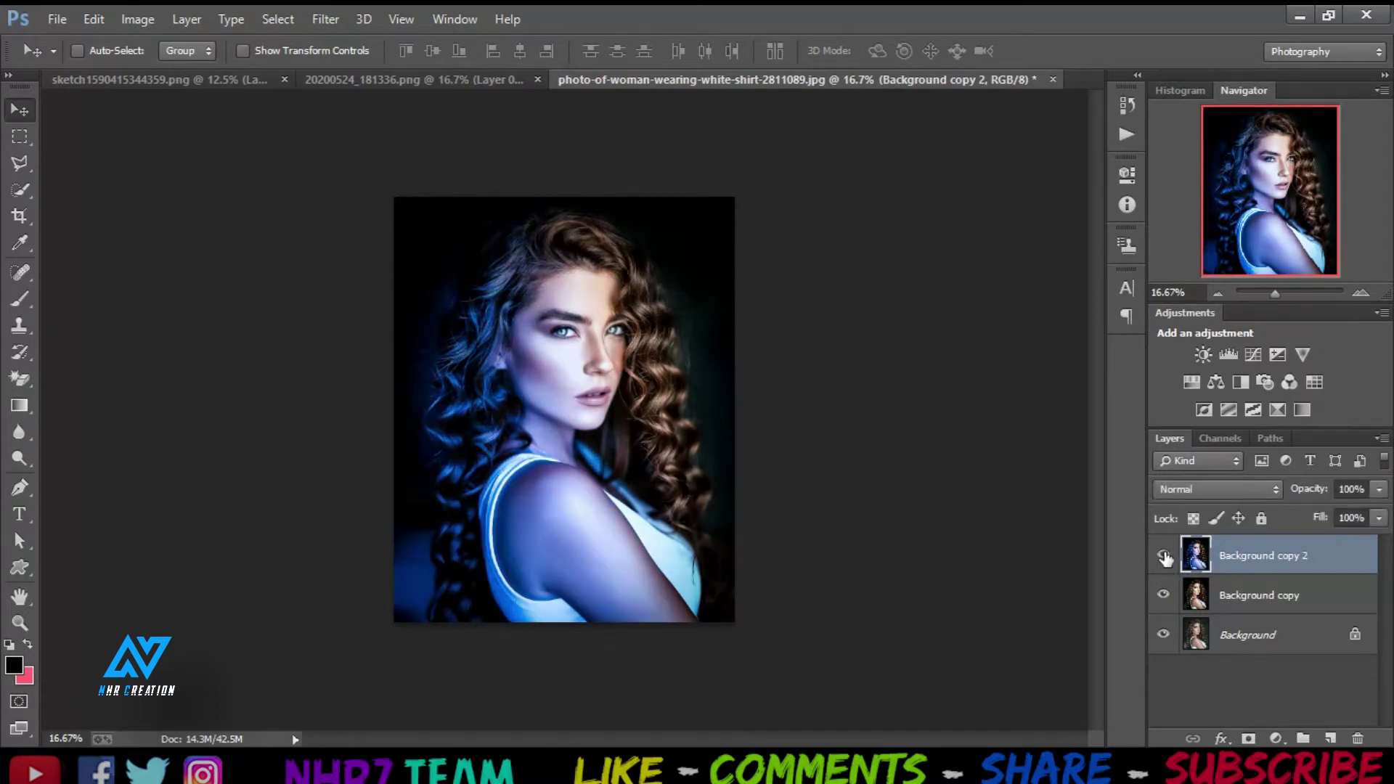
click(1163, 556)
Bring the cyan handprint into the portrait as a layer and convert it to a smart object.
click(465, 76)
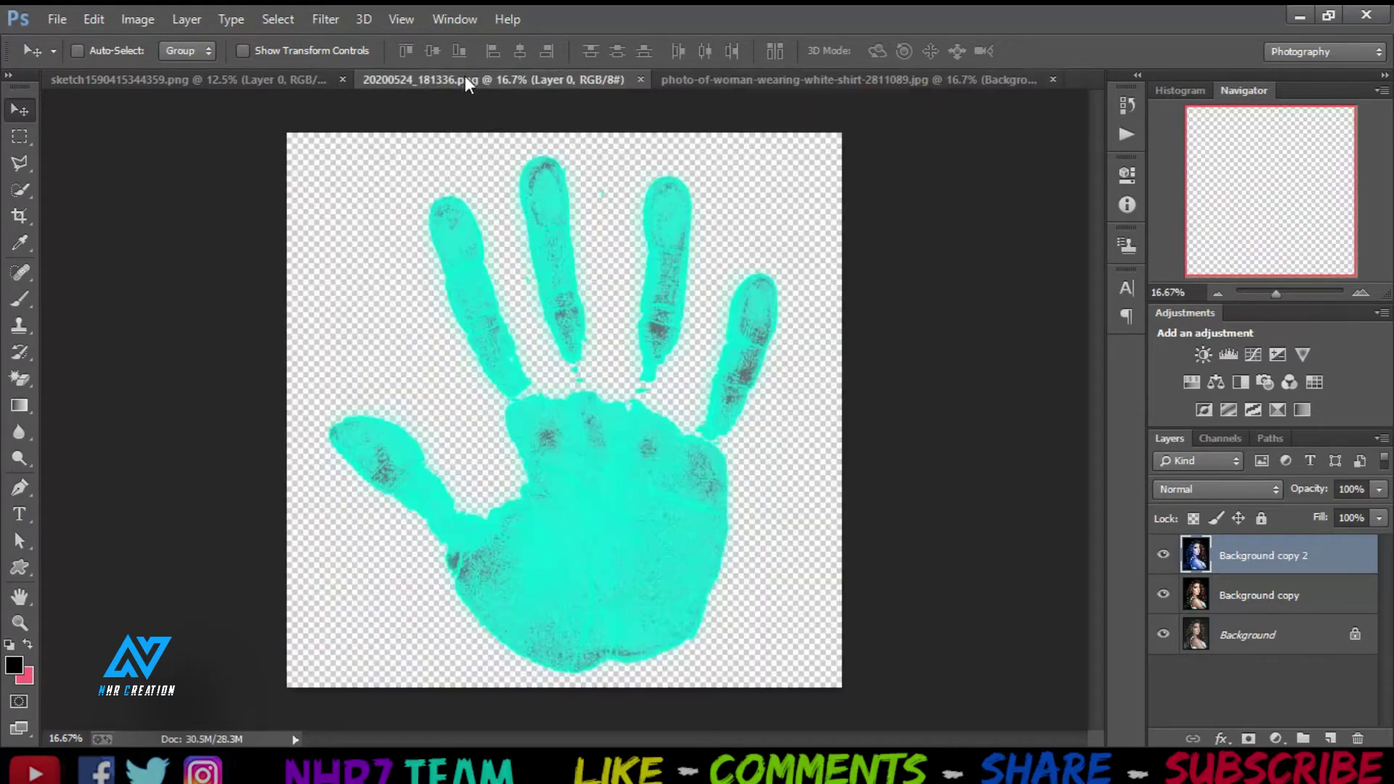
click(758, 80)
drag(566, 356, 566, 358)
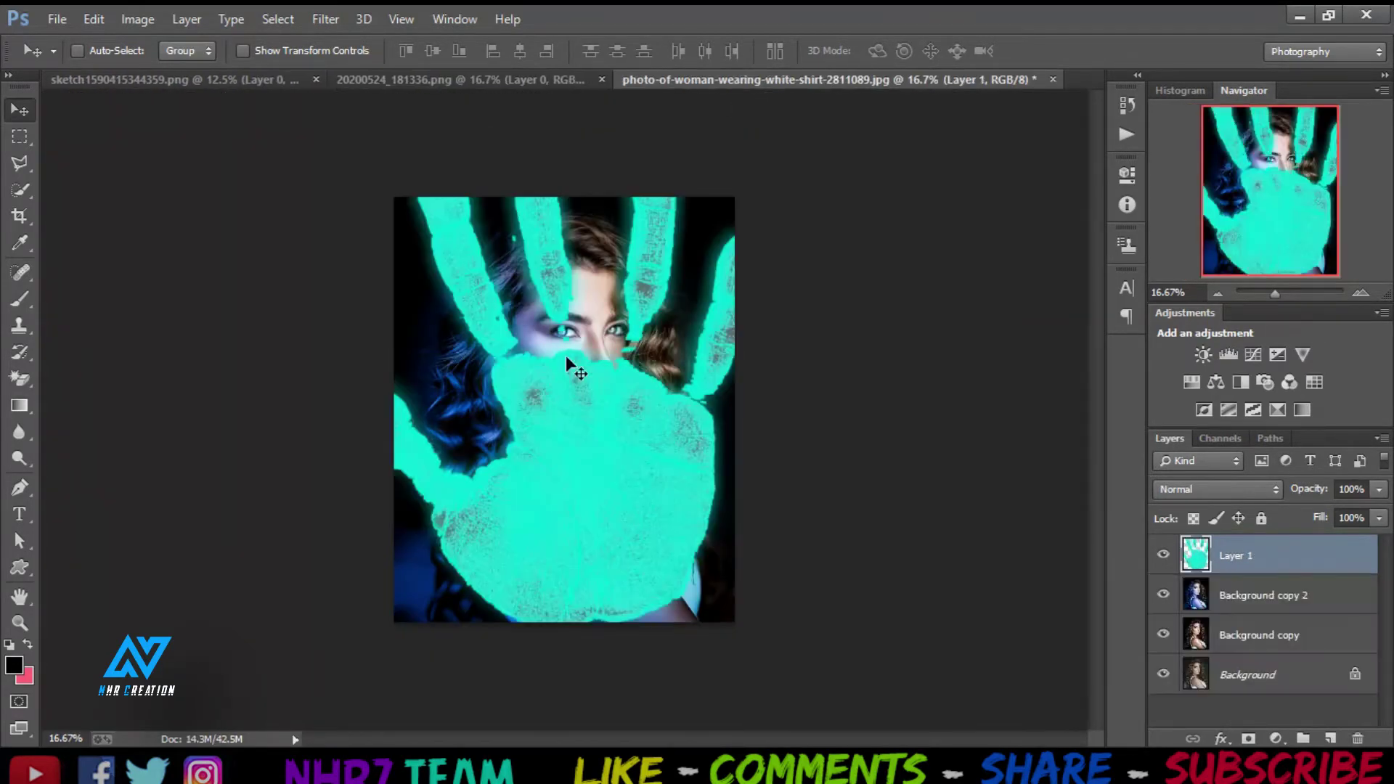
right_click(1258, 559)
click(913, 254)
Free-transform the handprint to about 25% scale, tilted -7.36°, positioned over her left cheek.
click(105, 23)
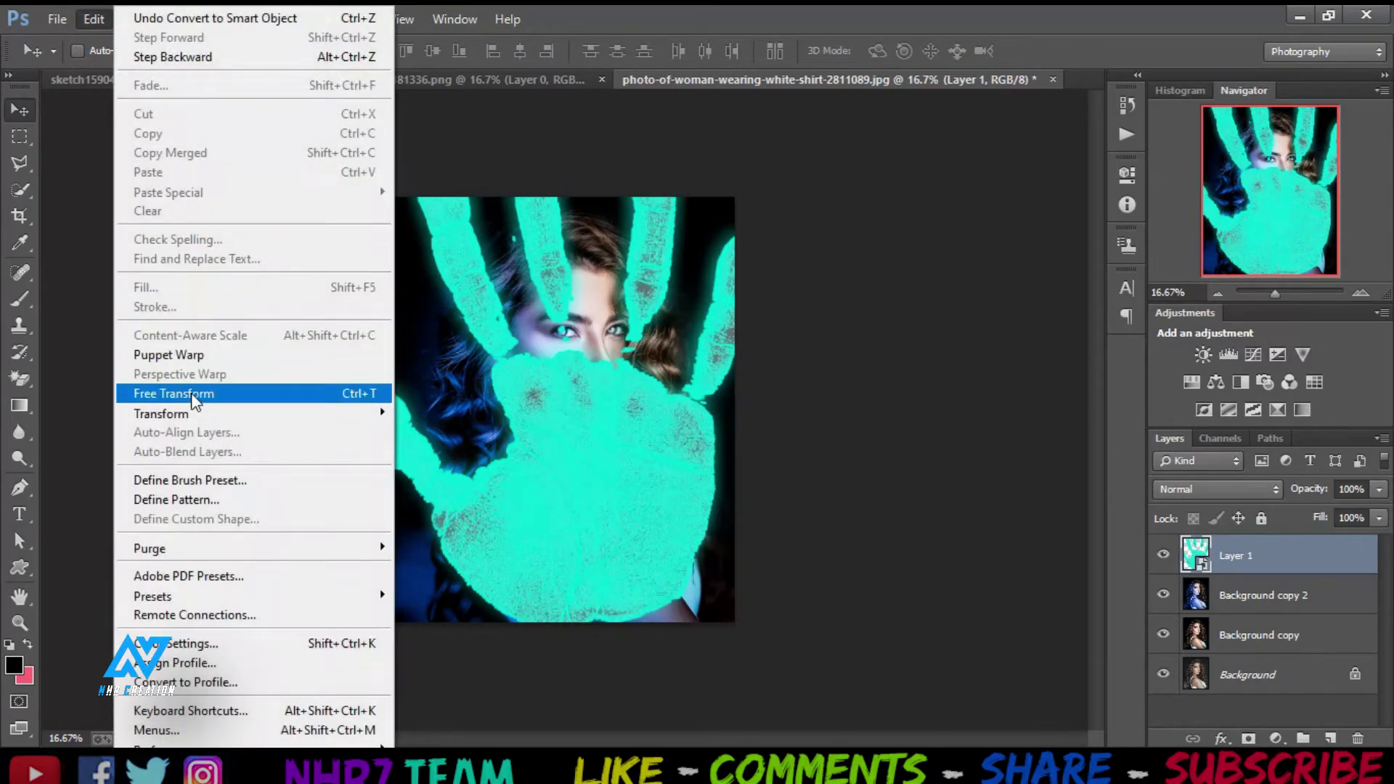
click(215, 389)
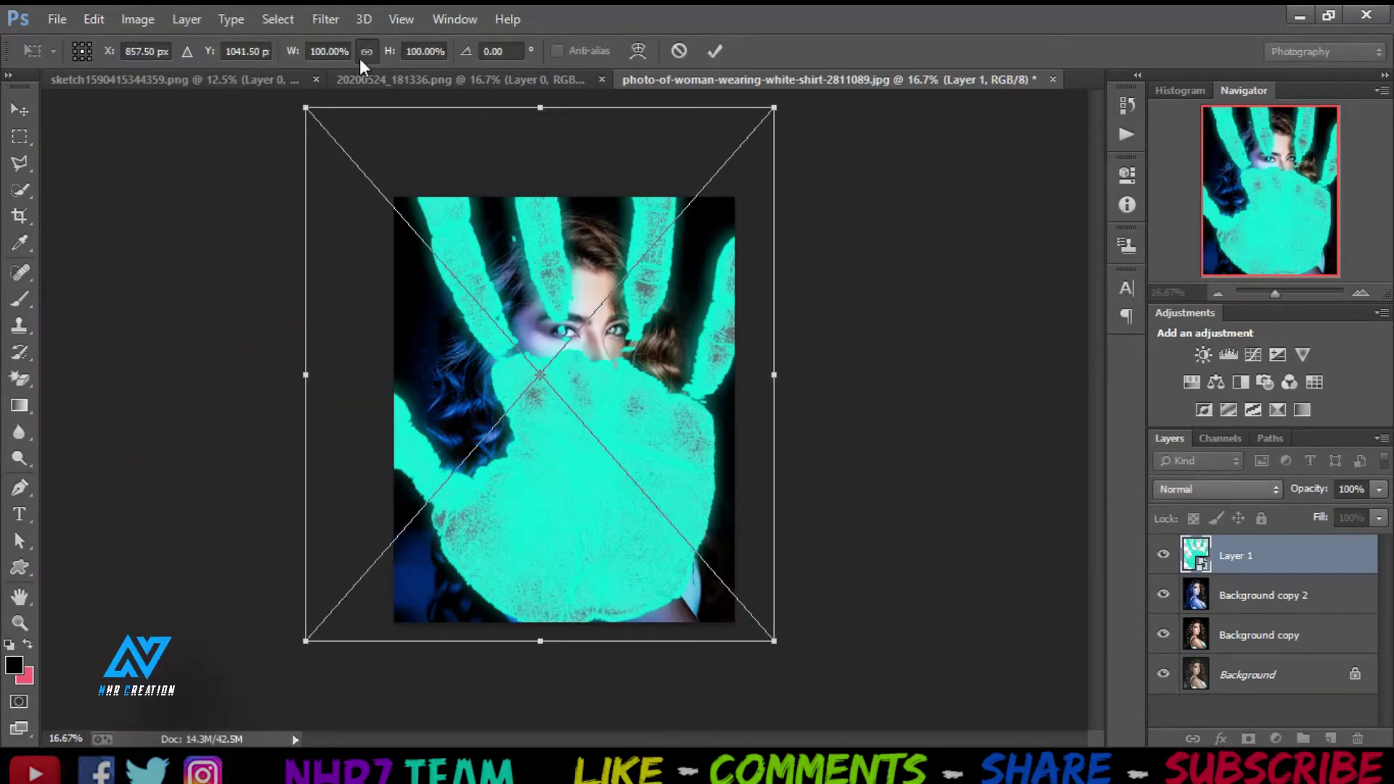
drag(387, 59, 308, 79)
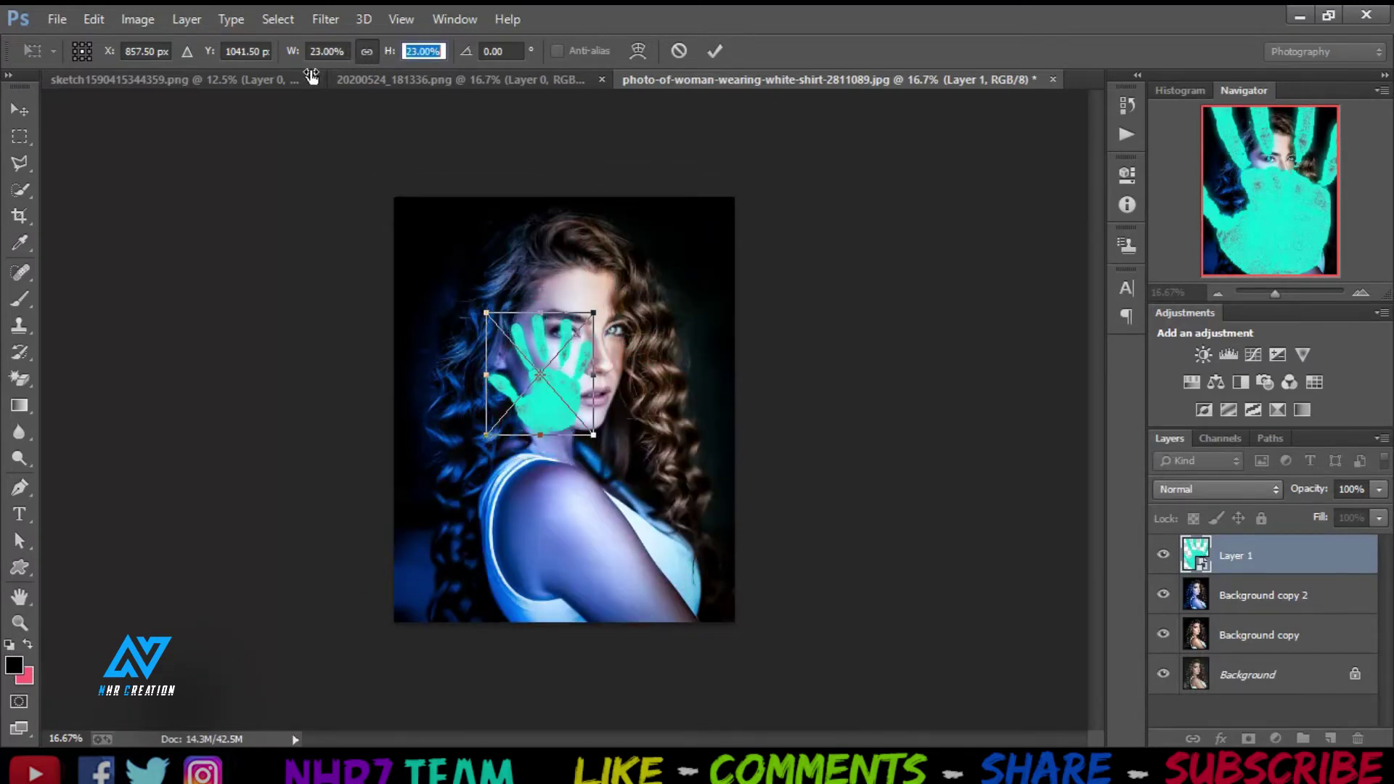
drag(568, 378, 576, 355)
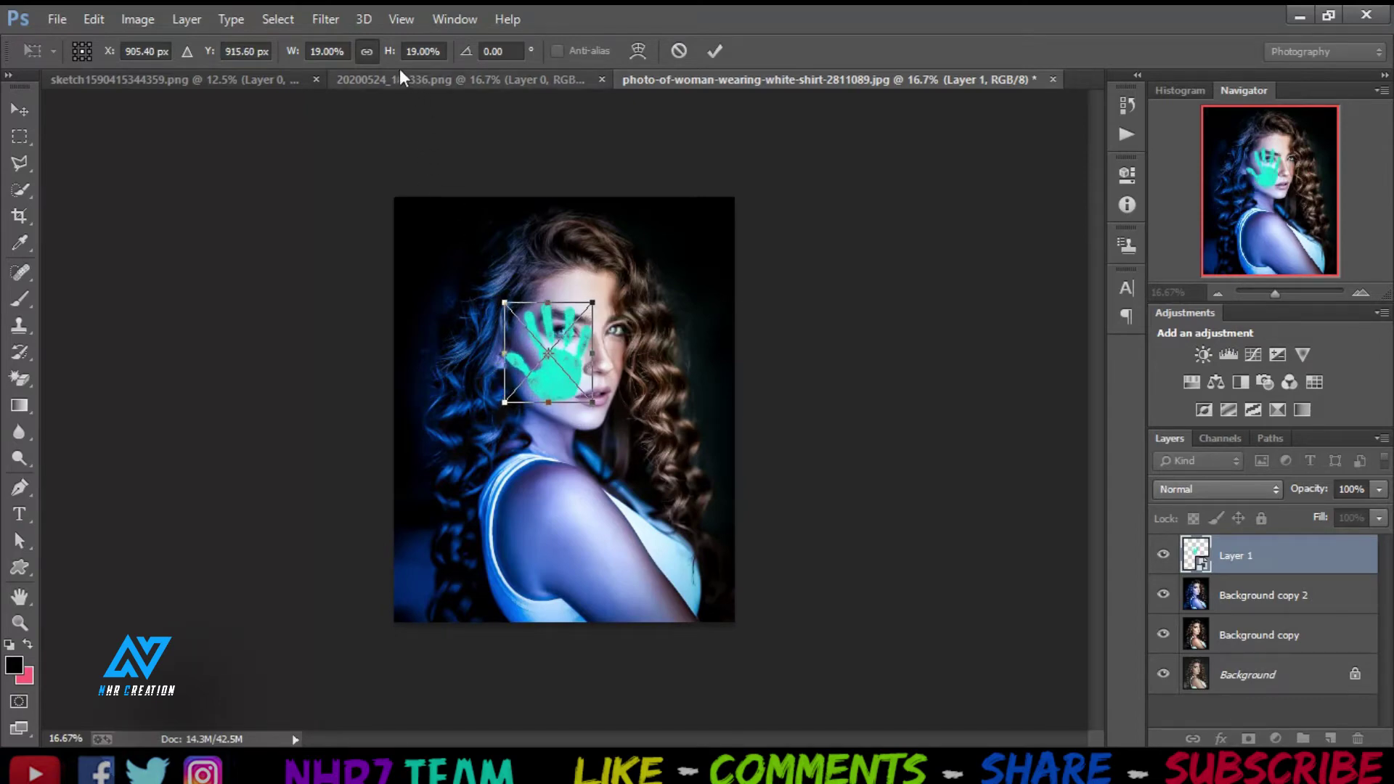
drag(388, 58, 391, 58)
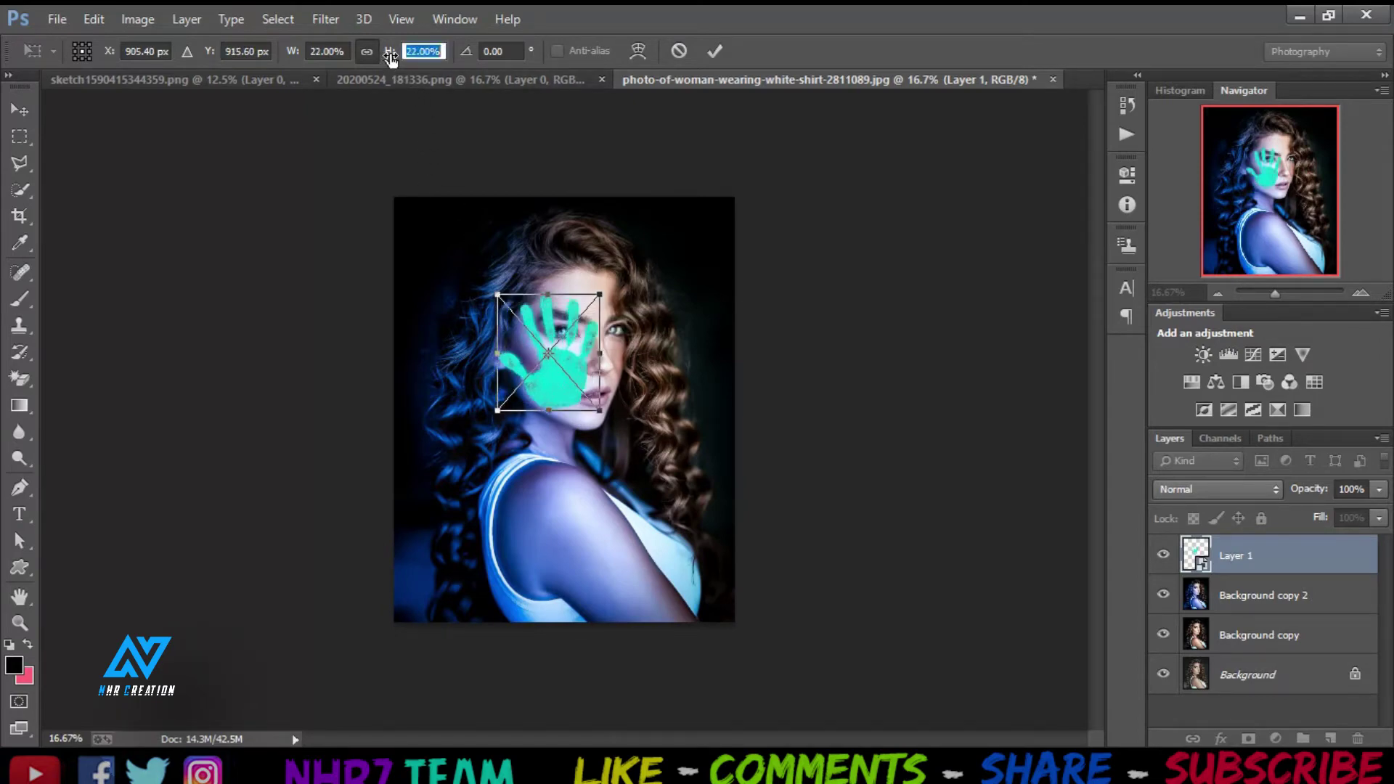
drag(619, 435, 642, 421)
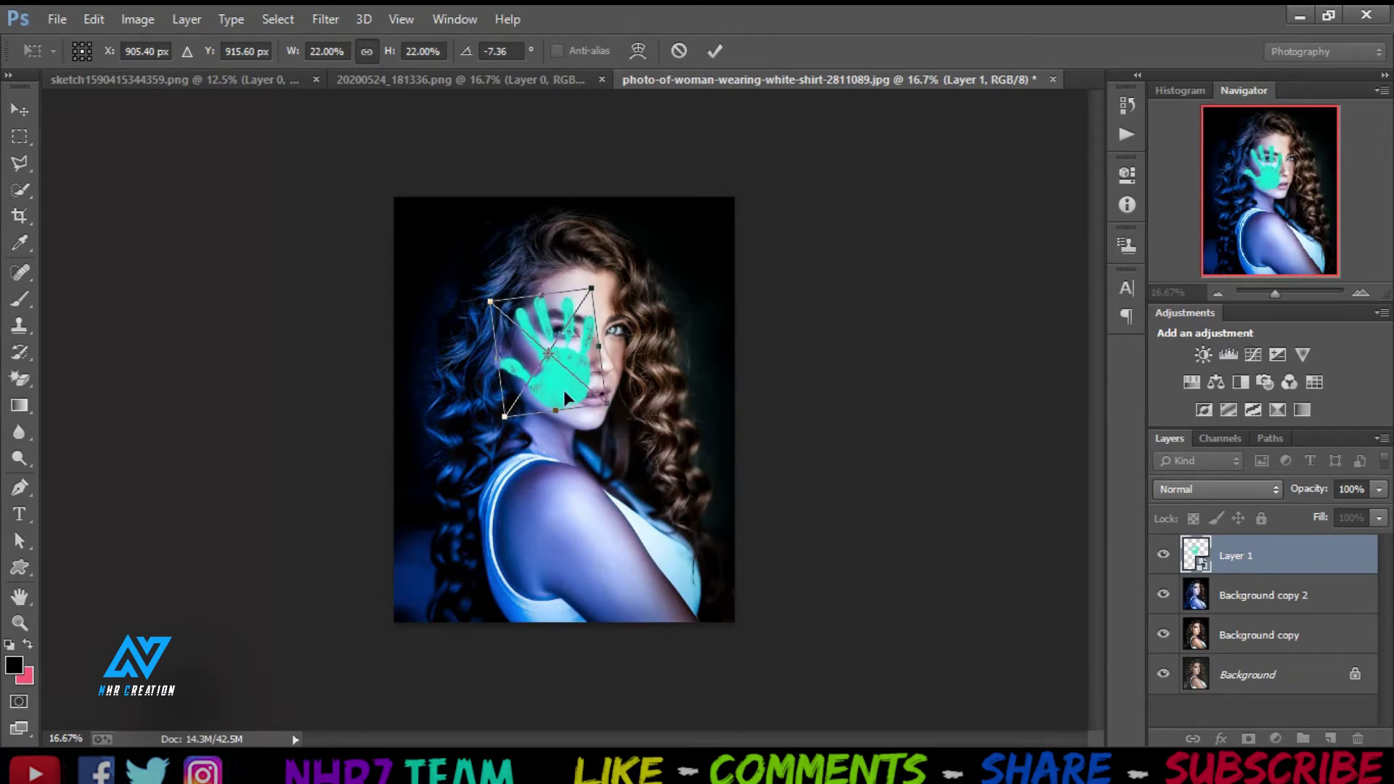
drag(563, 390, 559, 387)
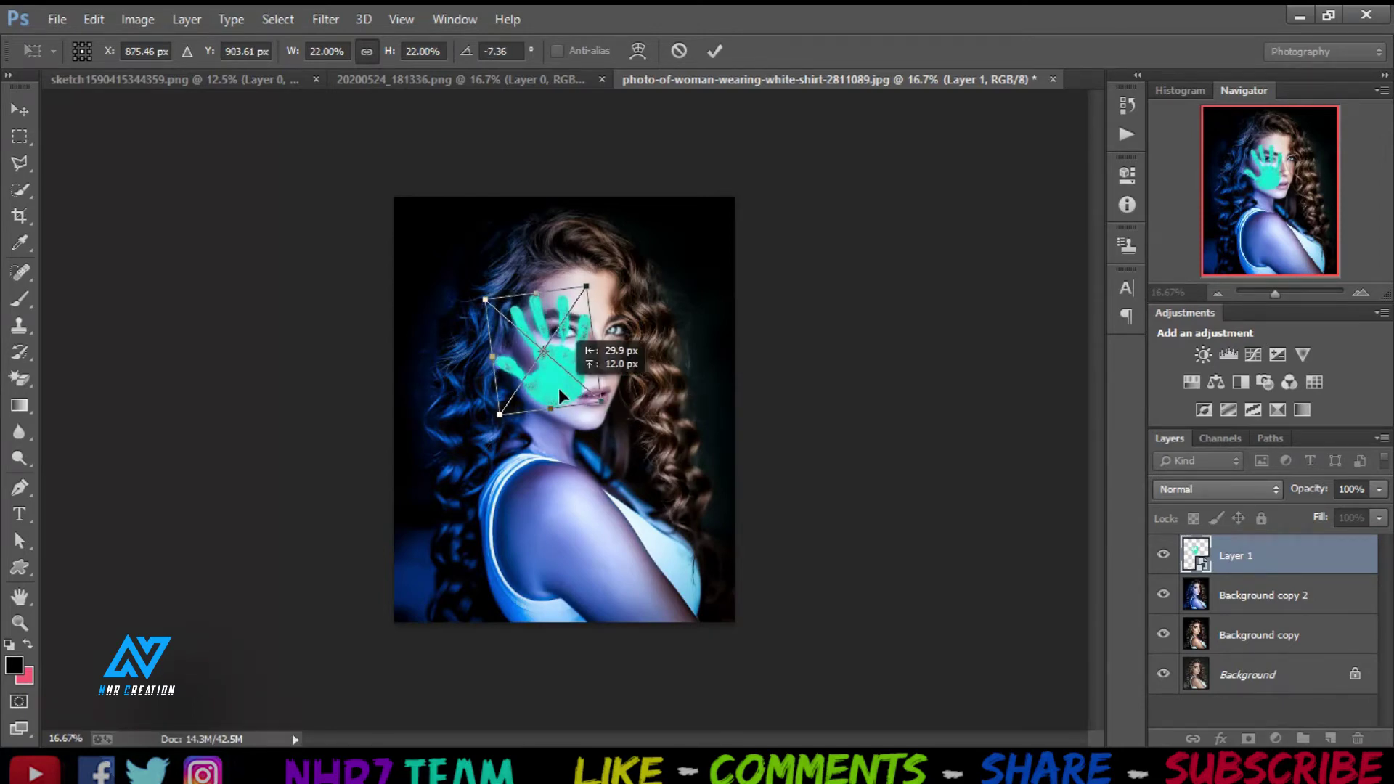
drag(559, 390, 566, 389)
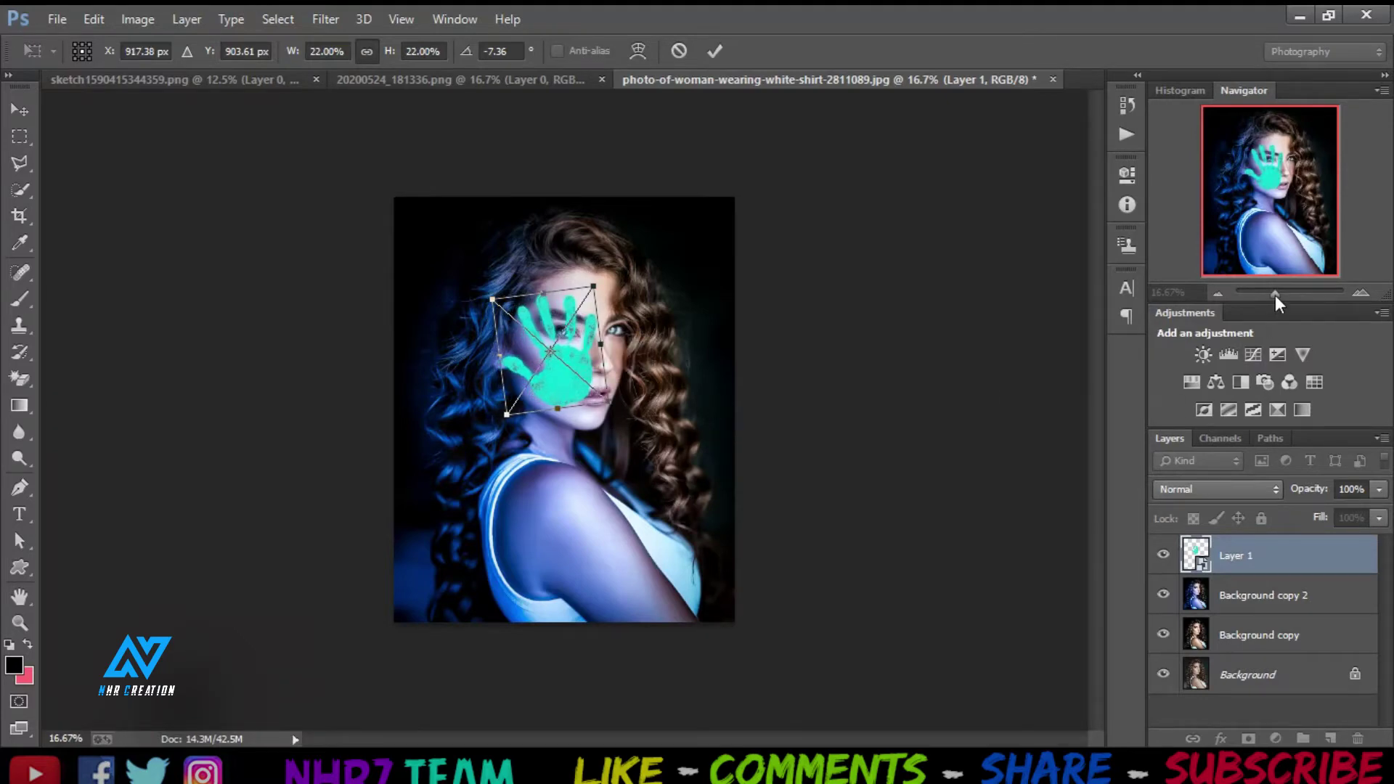
drag(1275, 295, 1280, 293)
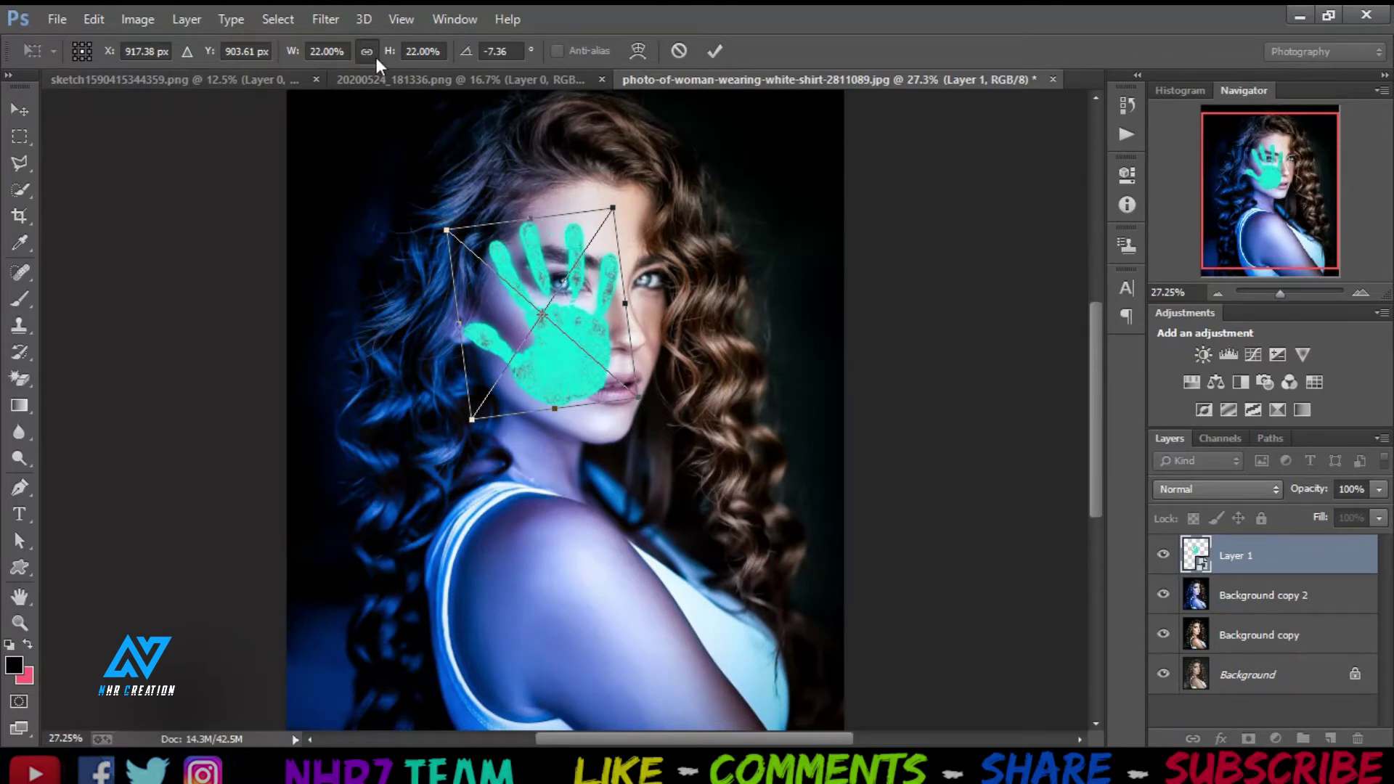
drag(387, 58, 389, 58)
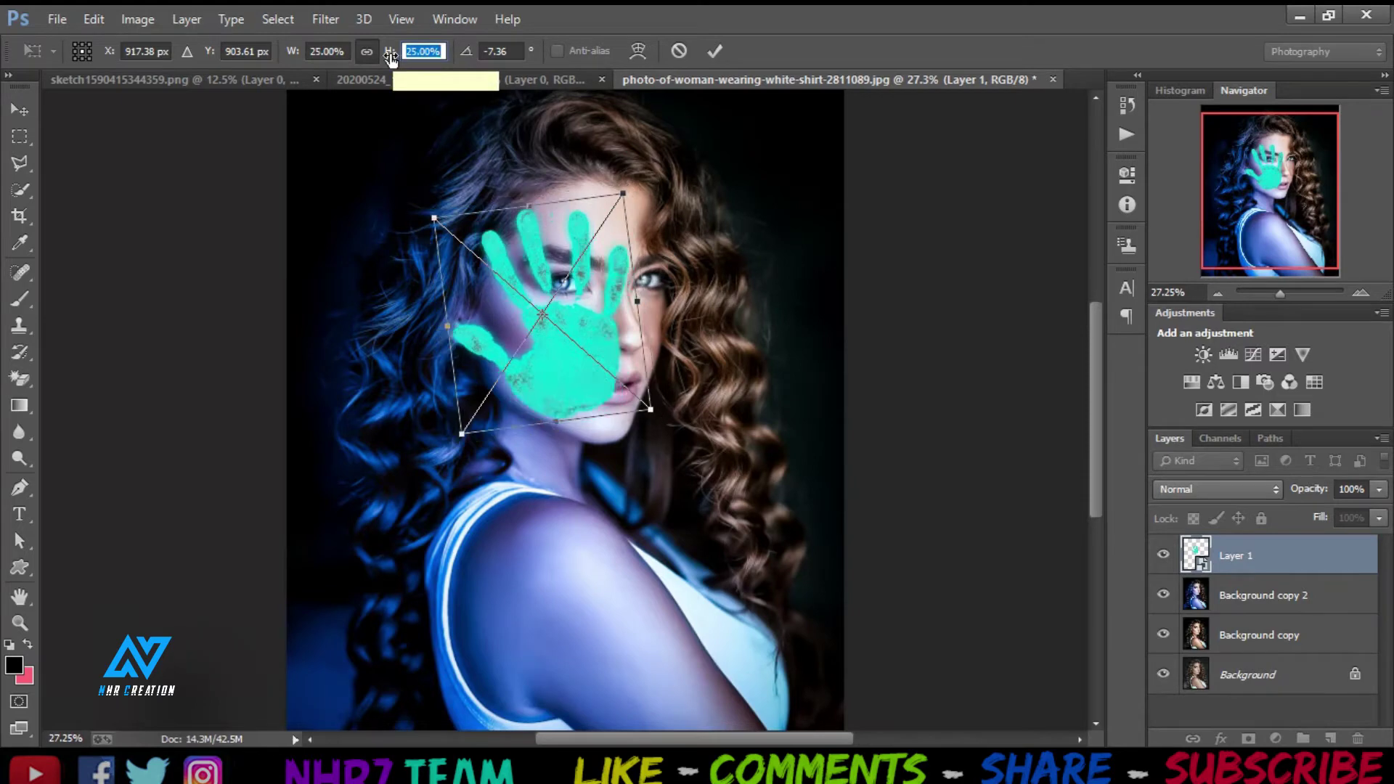
drag(598, 311, 590, 311)
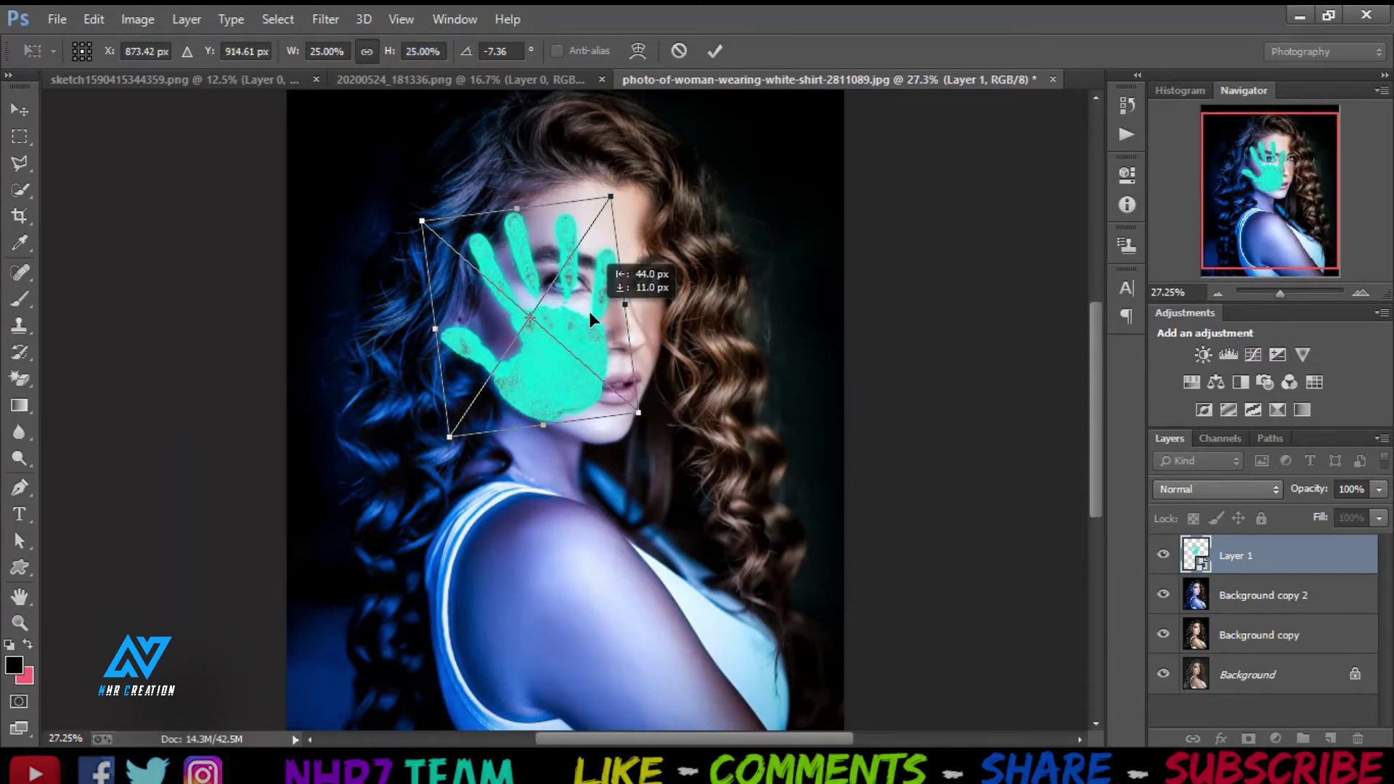
Commit the transform, blend the handprint as Overlay, and duplicate it at 60% opacity.
click(715, 51)
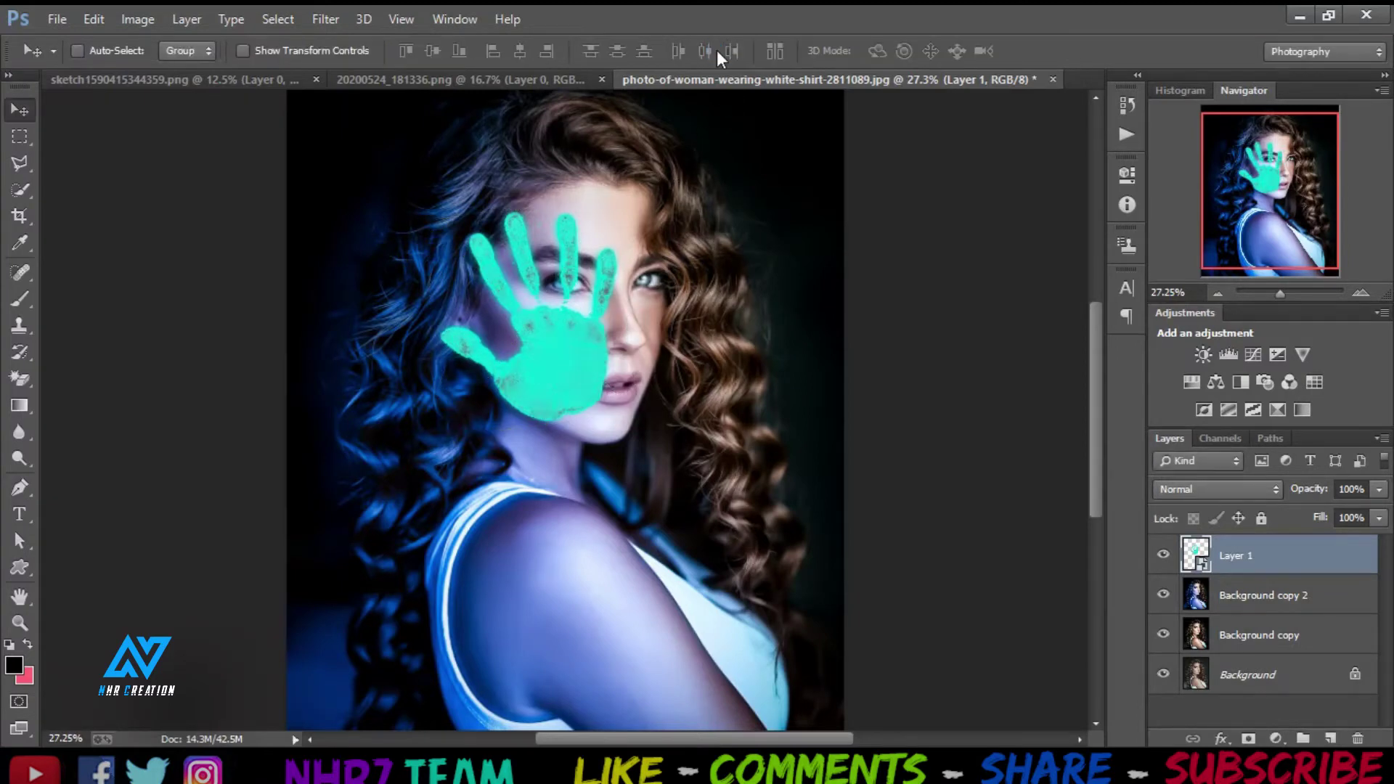
click(1236, 487)
click(1215, 262)
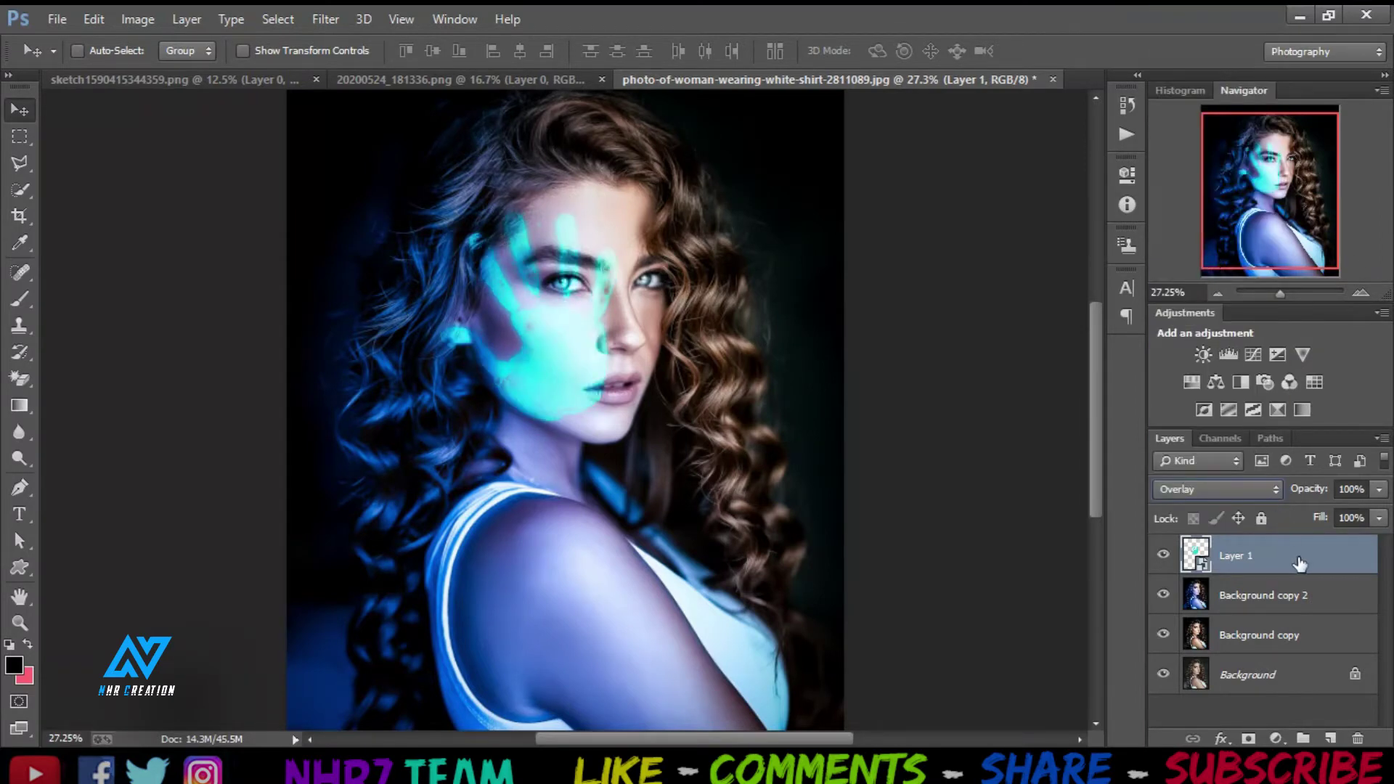
drag(1299, 565, 1337, 741)
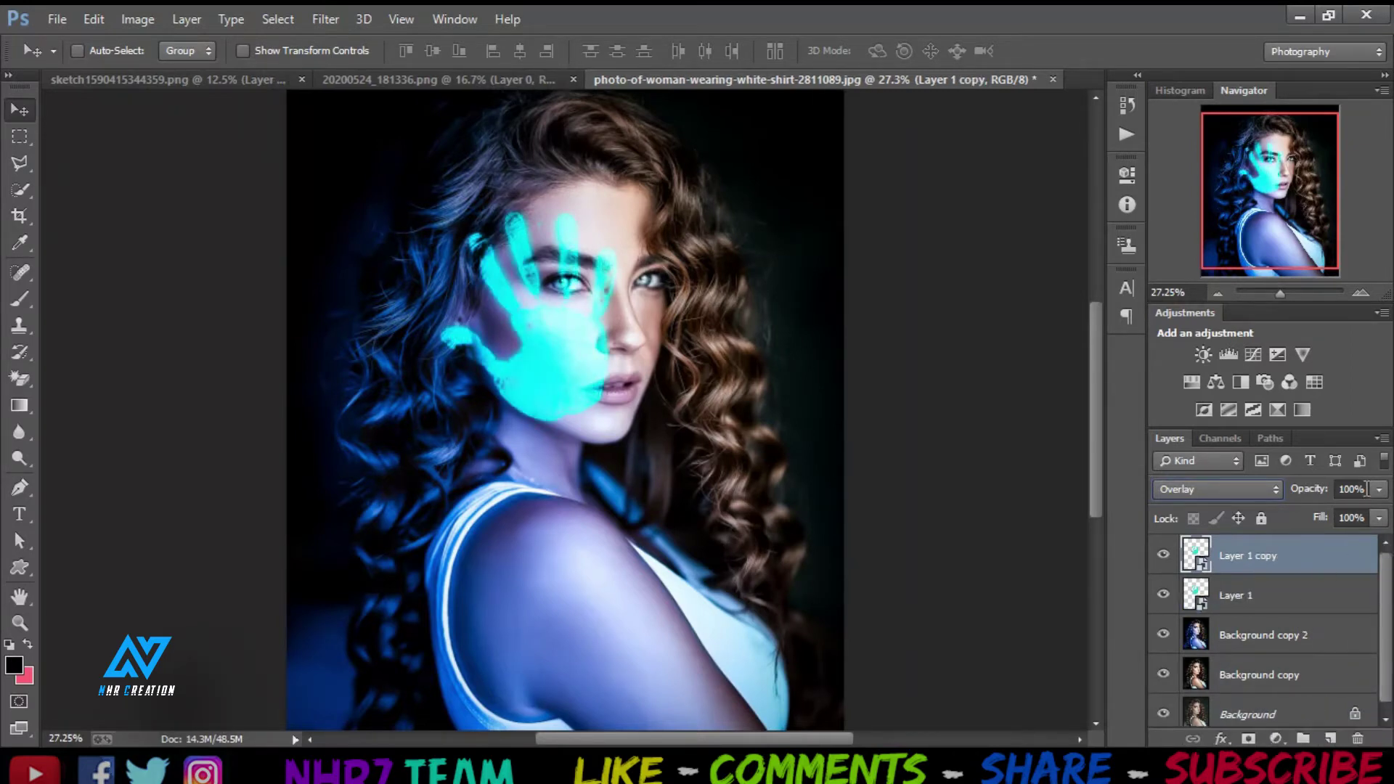
click(1379, 490)
click(1338, 513)
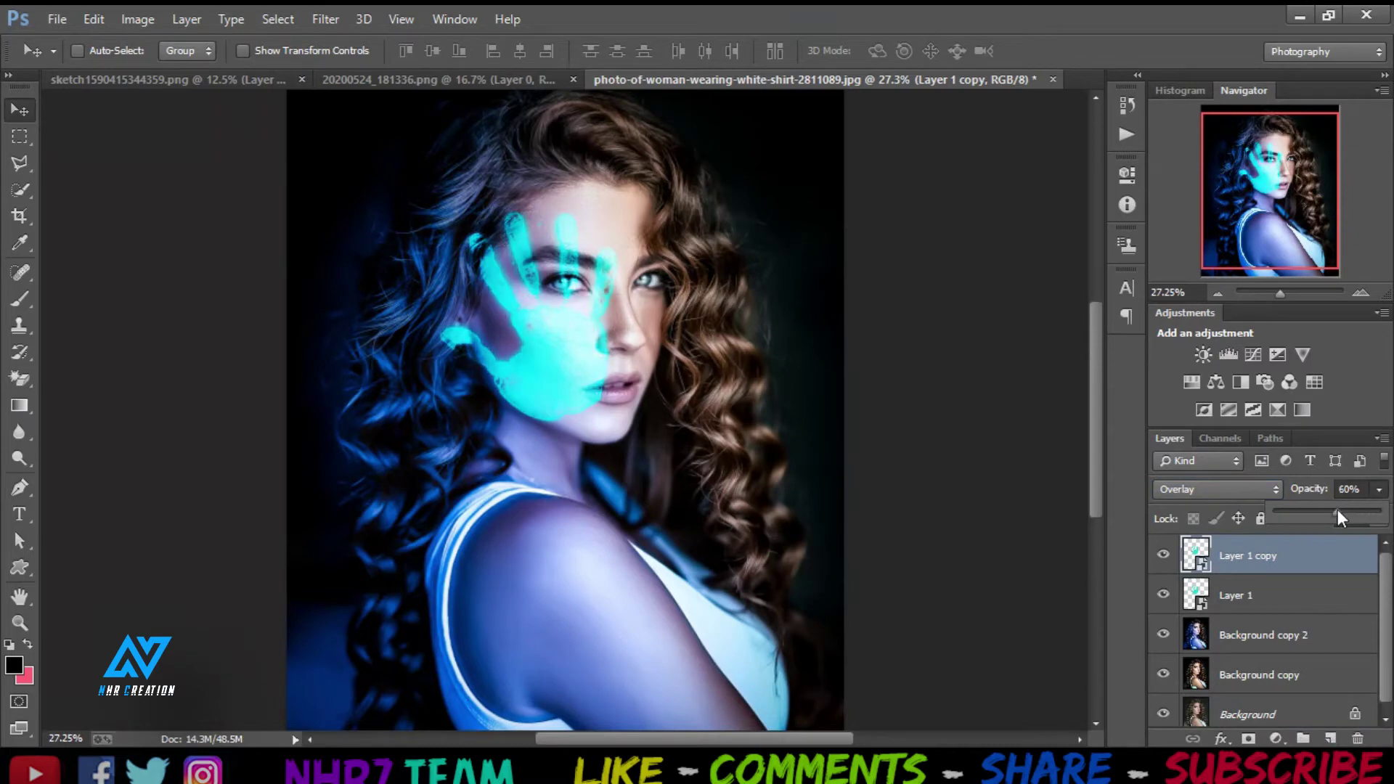
Set Layer 1 to about 60% opacity and try Lighten before returning to Overlay.
click(1300, 609)
click(1379, 490)
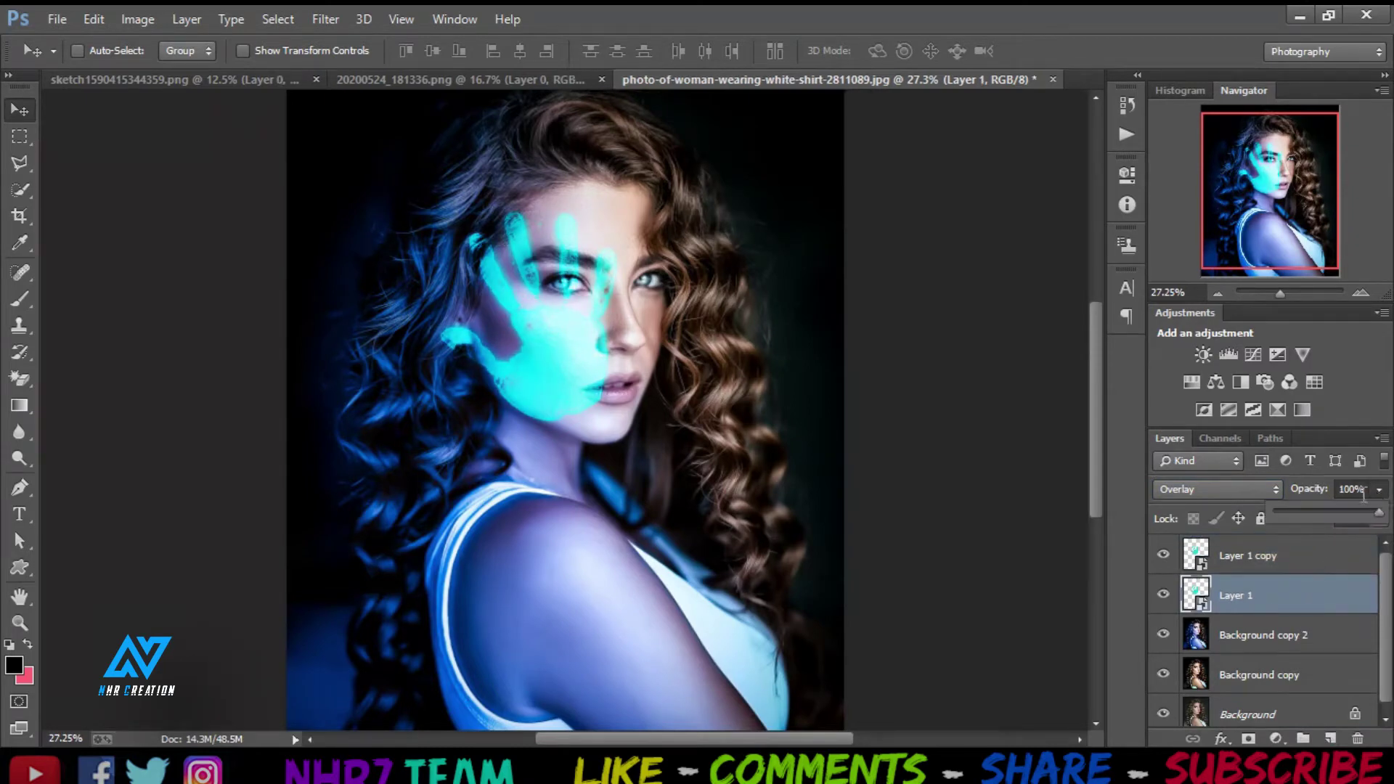
click(1330, 512)
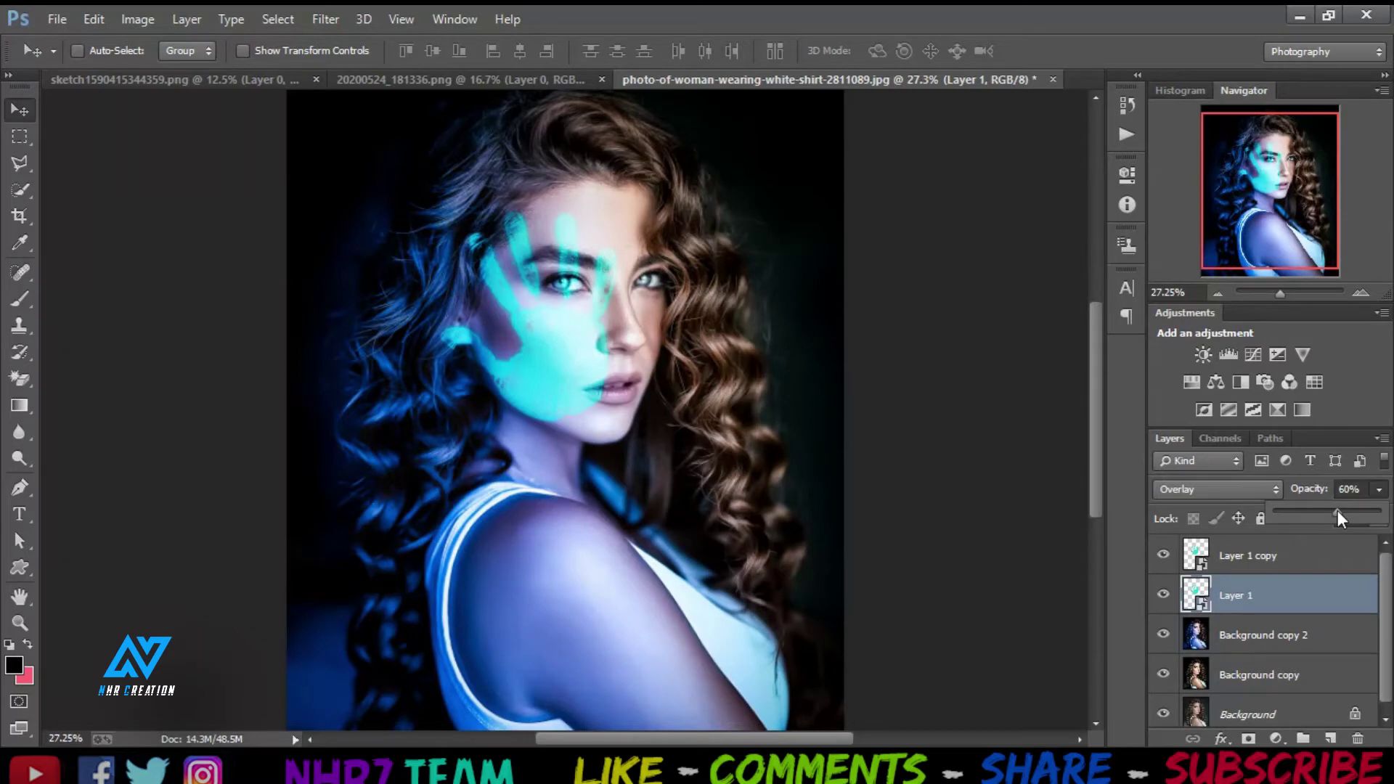
click(1213, 488)
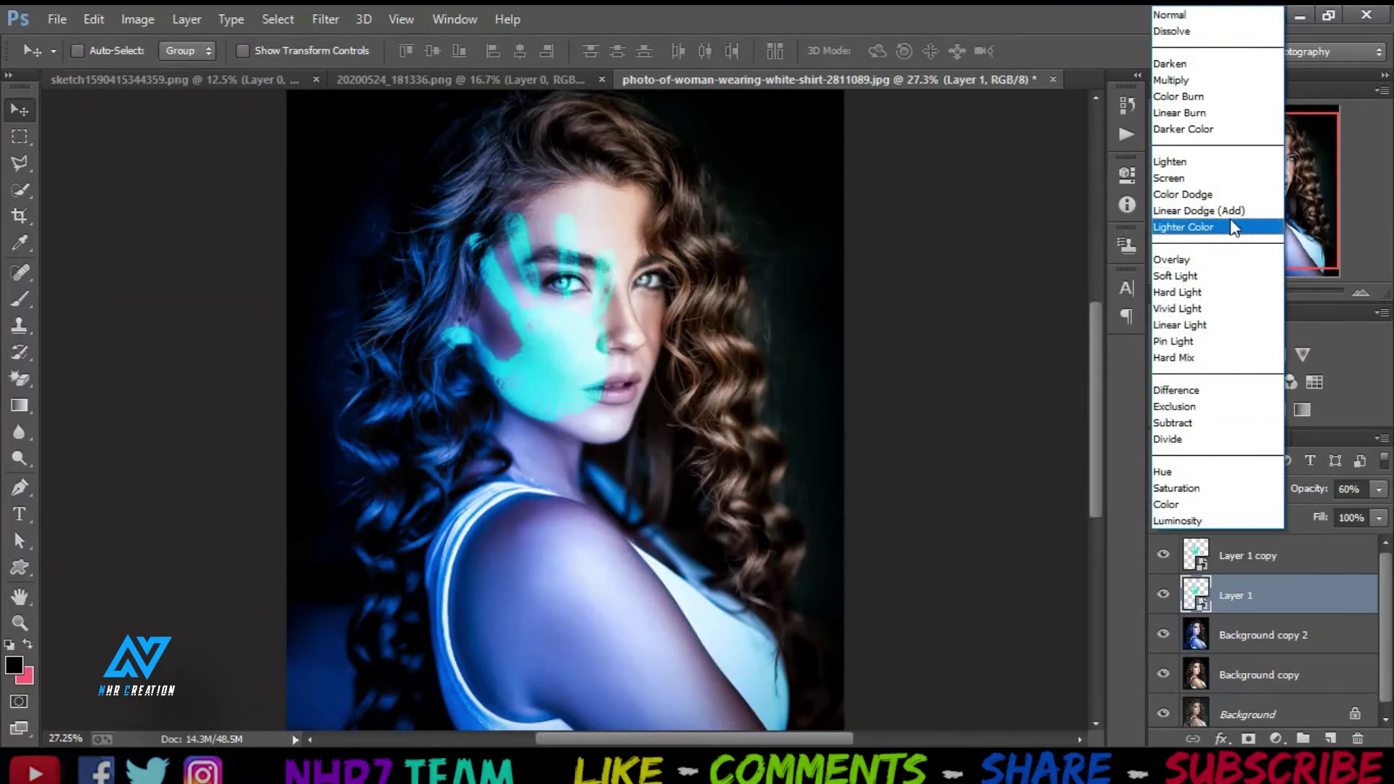
click(1210, 162)
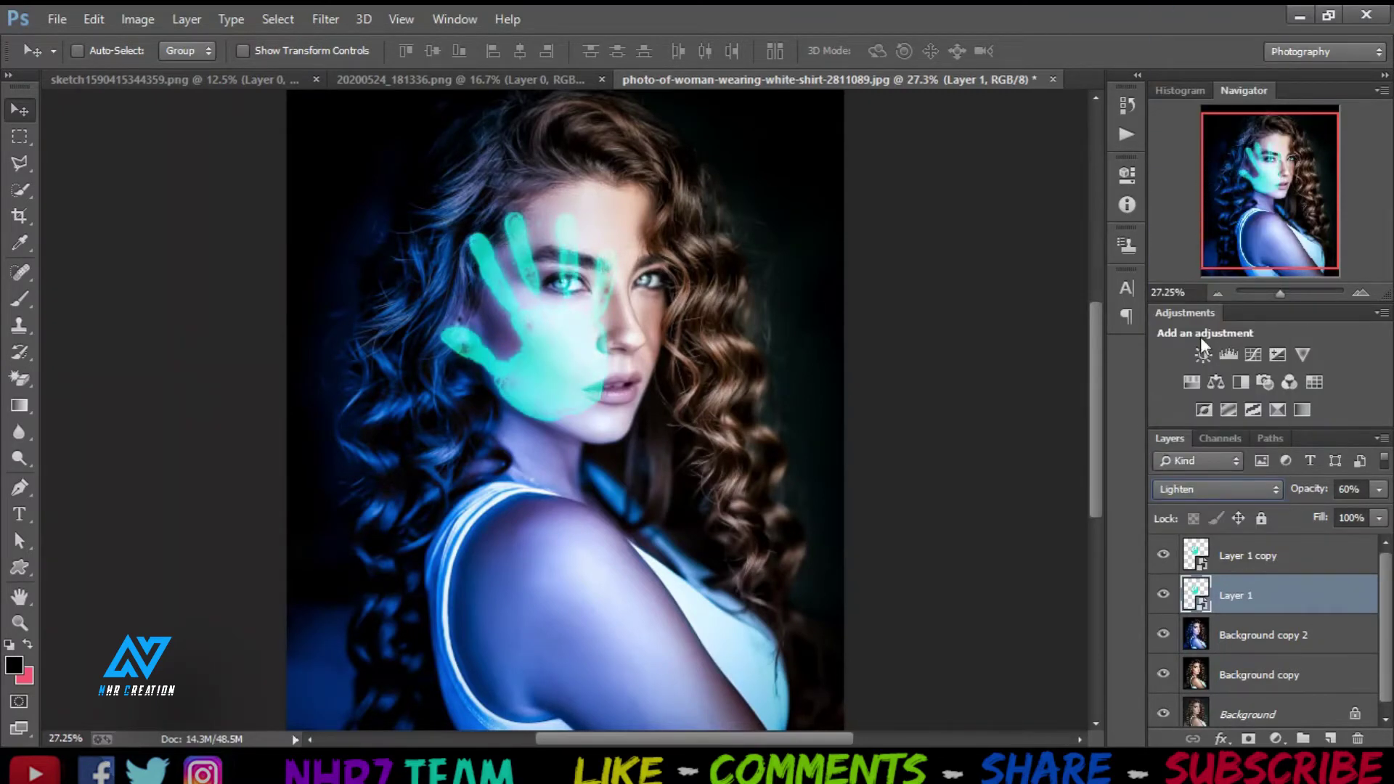
click(1231, 492)
click(1247, 263)
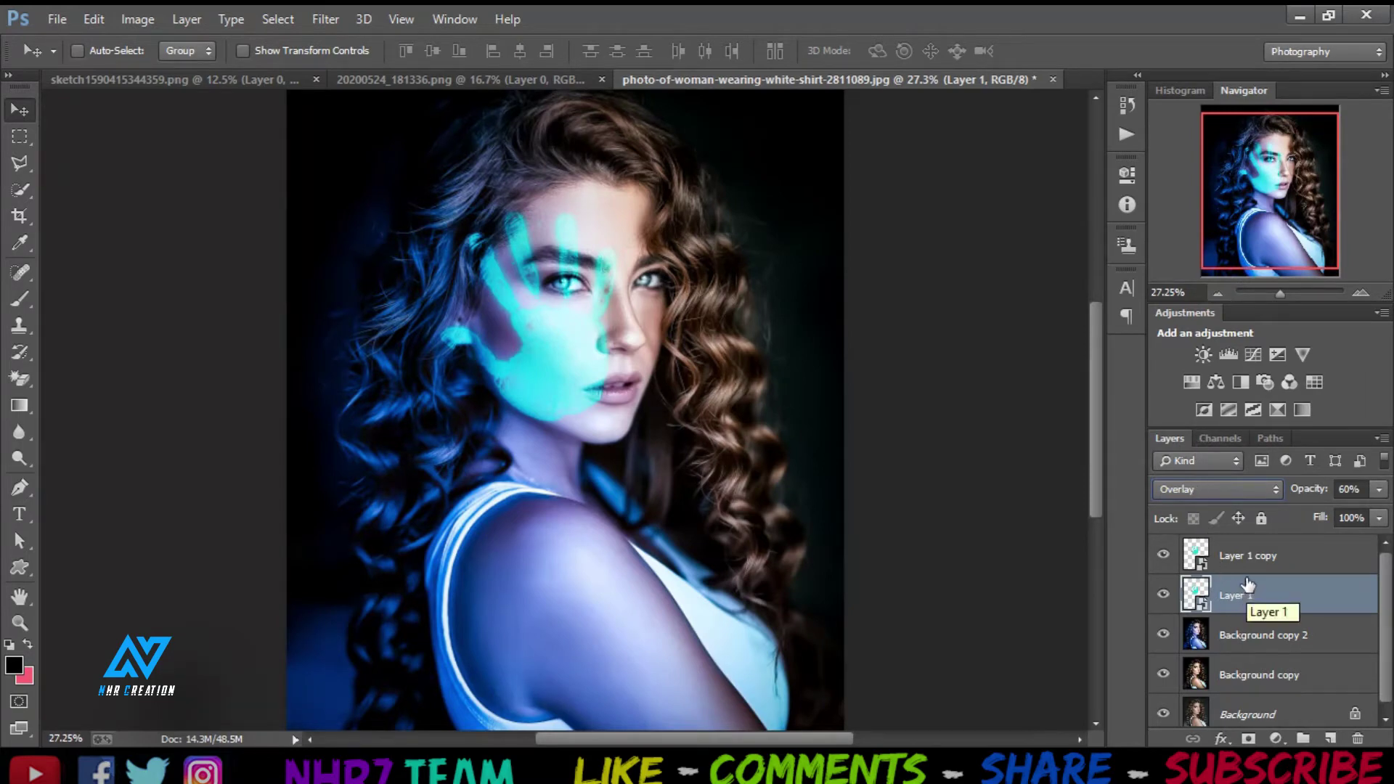
Raise Layer 1 to 100% opacity and delete the Layer 1 copy.
click(1164, 557)
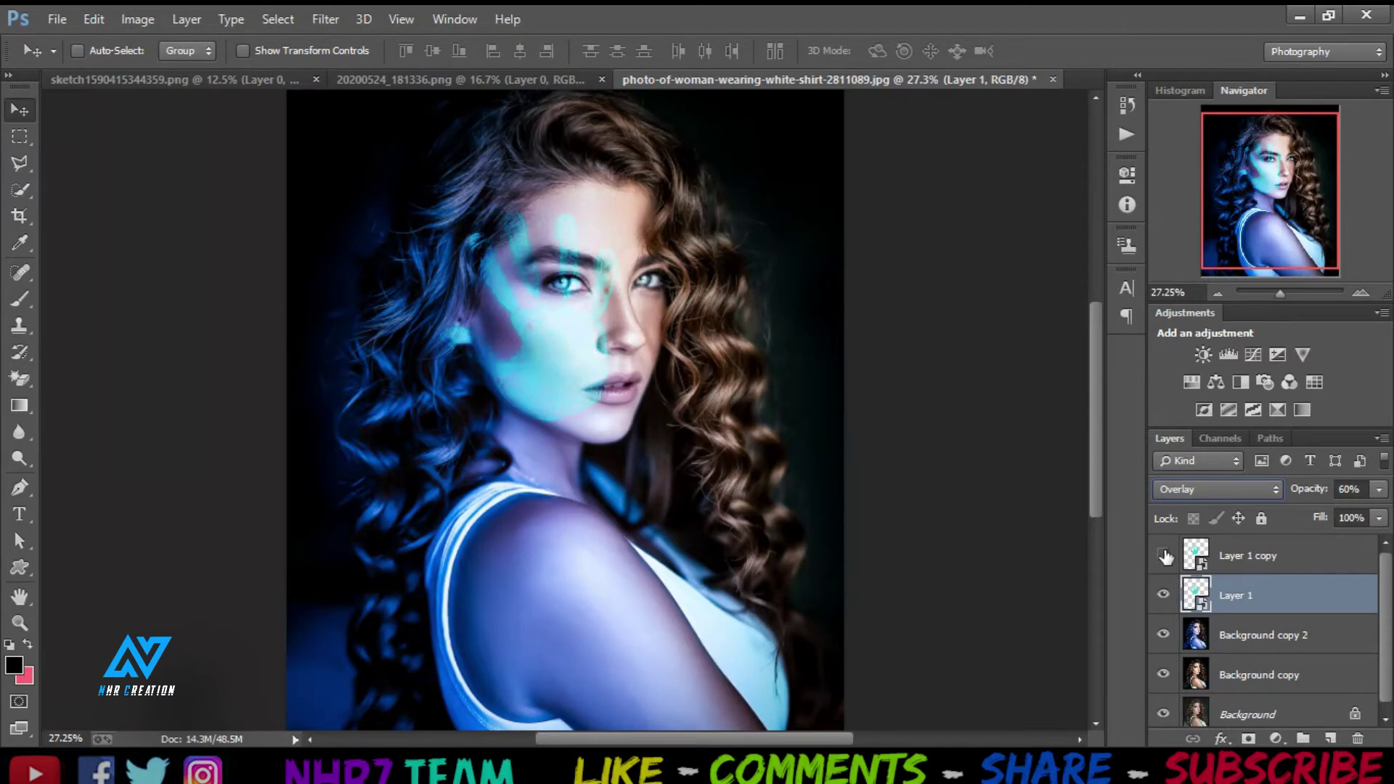
click(1379, 490)
drag(1341, 513, 1385, 513)
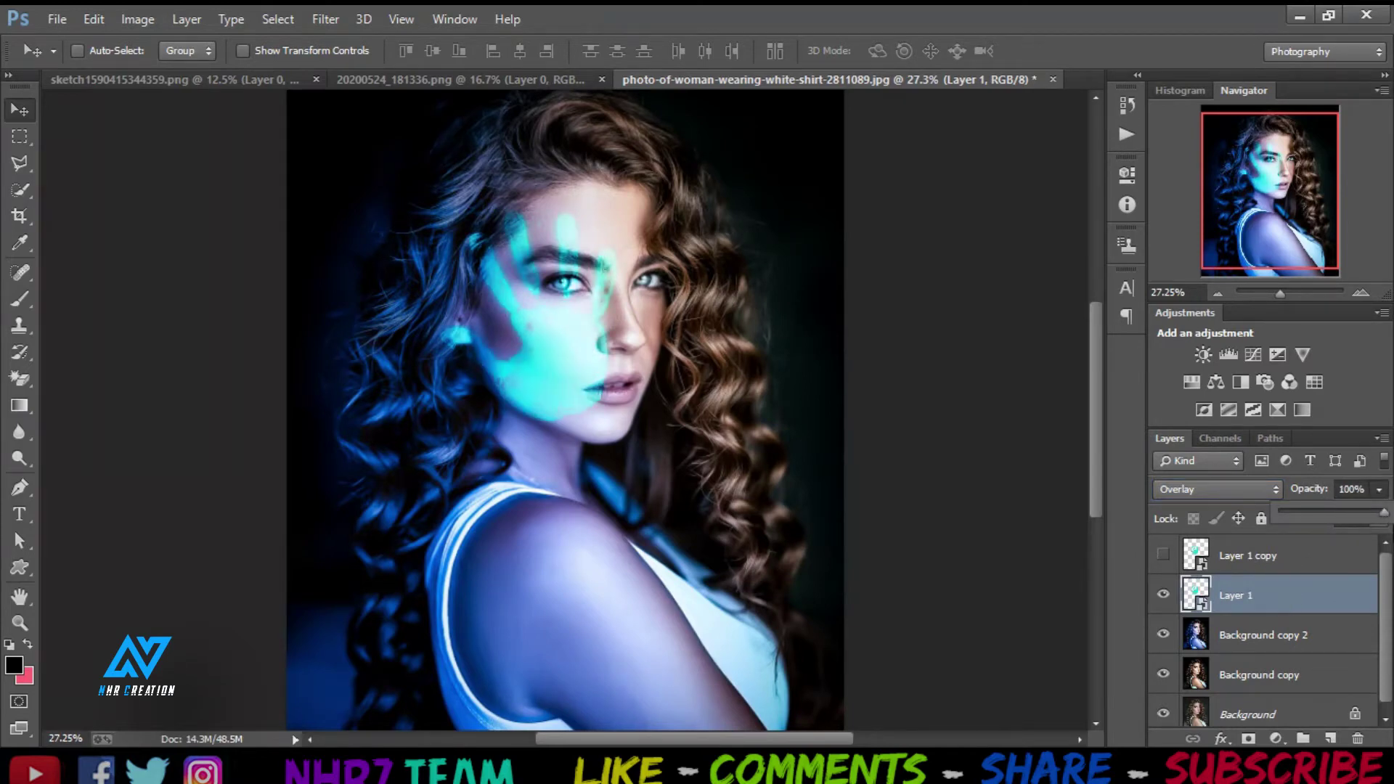
drag(1253, 556, 1355, 740)
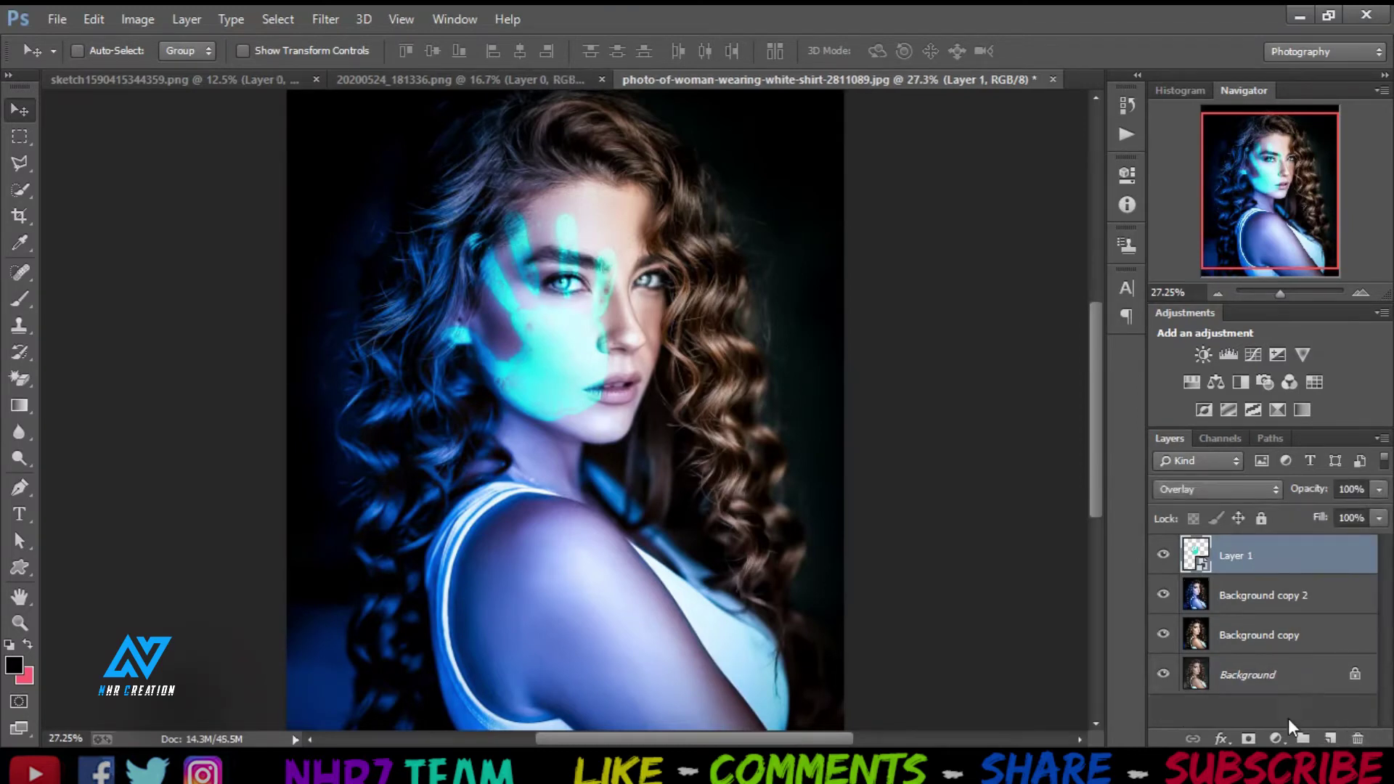
Add a layer mask to Layer 1 and paint black over the eye.
click(1249, 738)
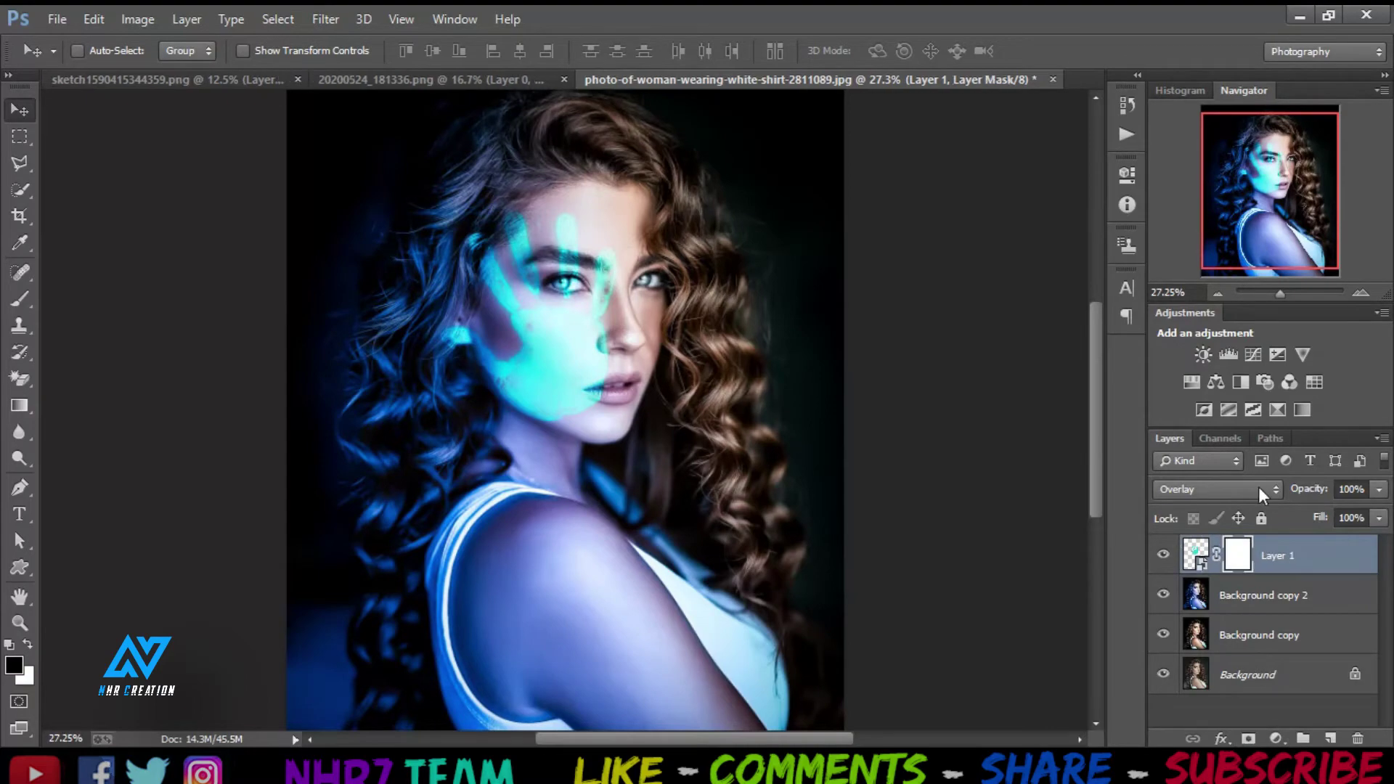
click(1288, 293)
drag(1266, 246, 1268, 166)
click(1292, 294)
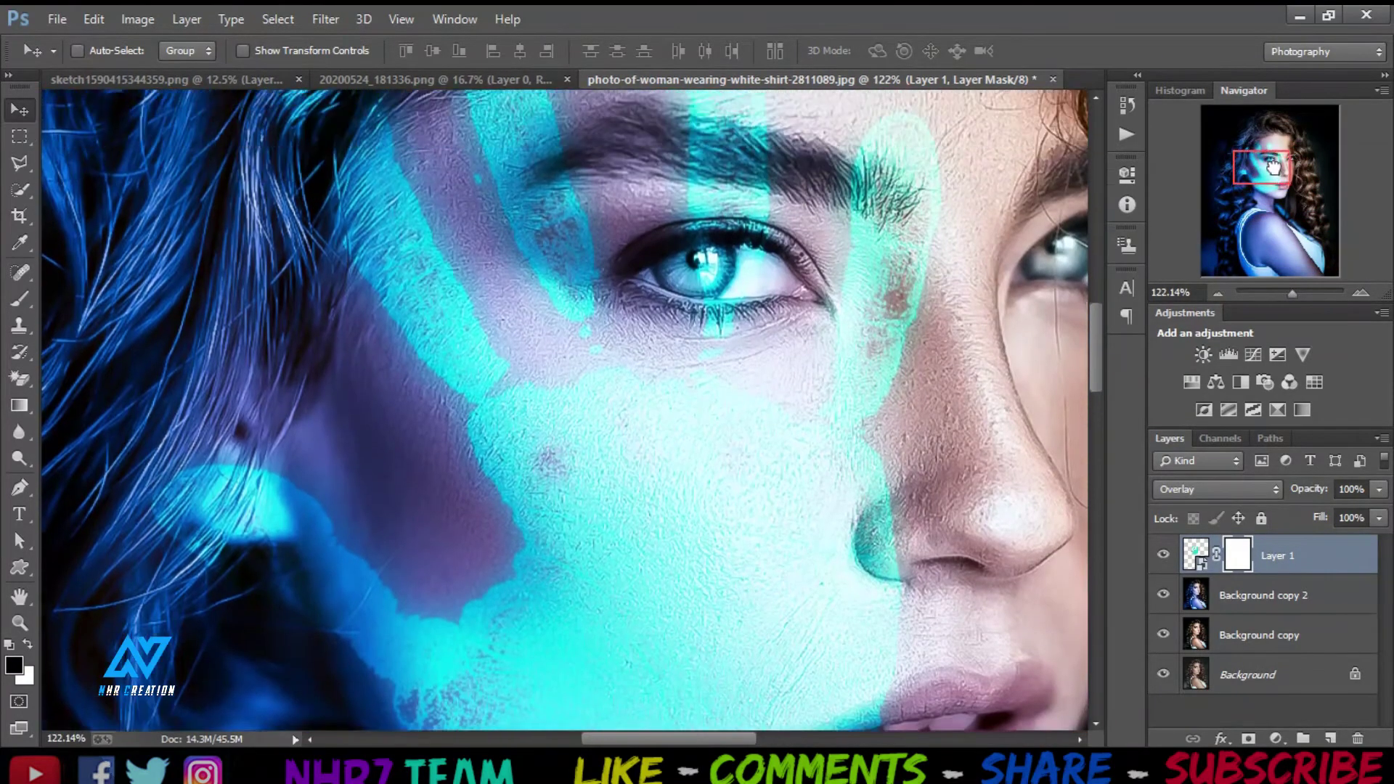
click(19, 299)
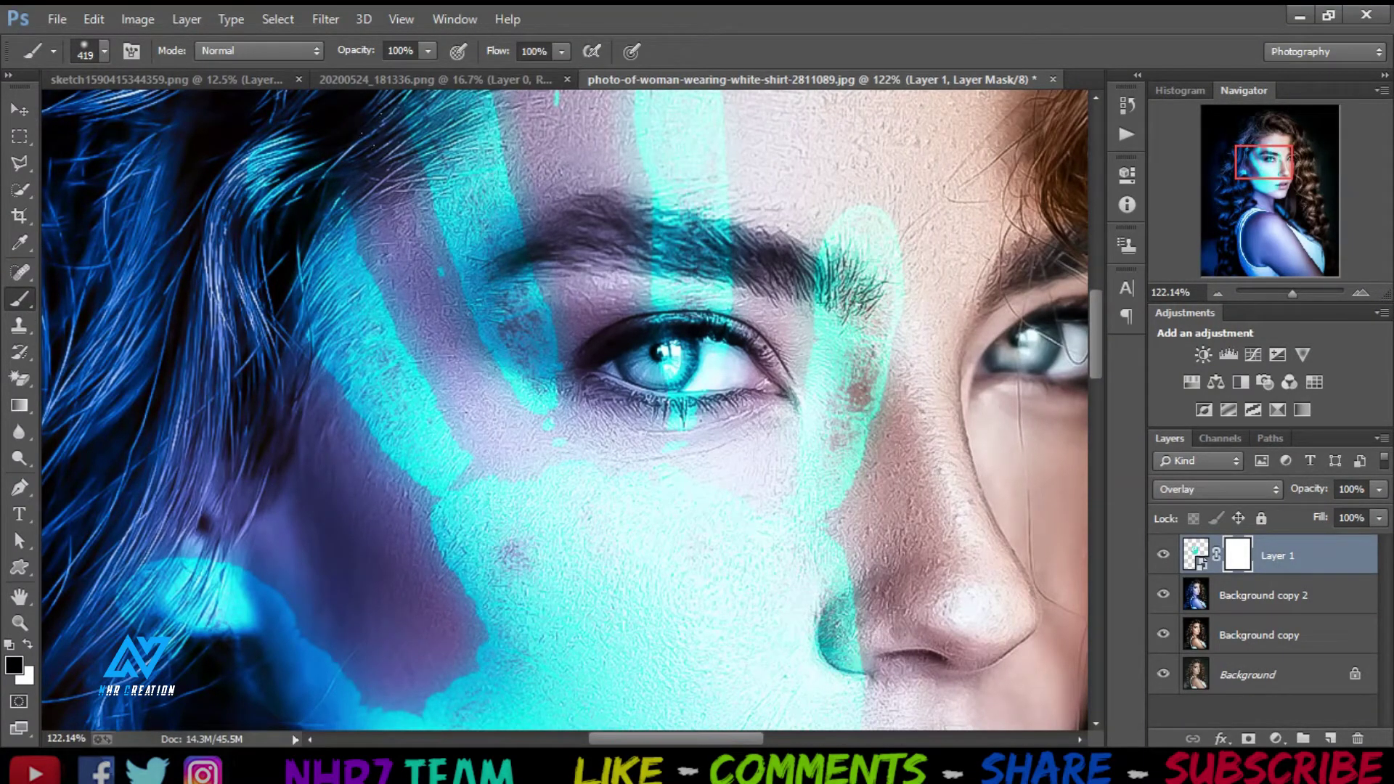
drag(642, 334, 688, 356)
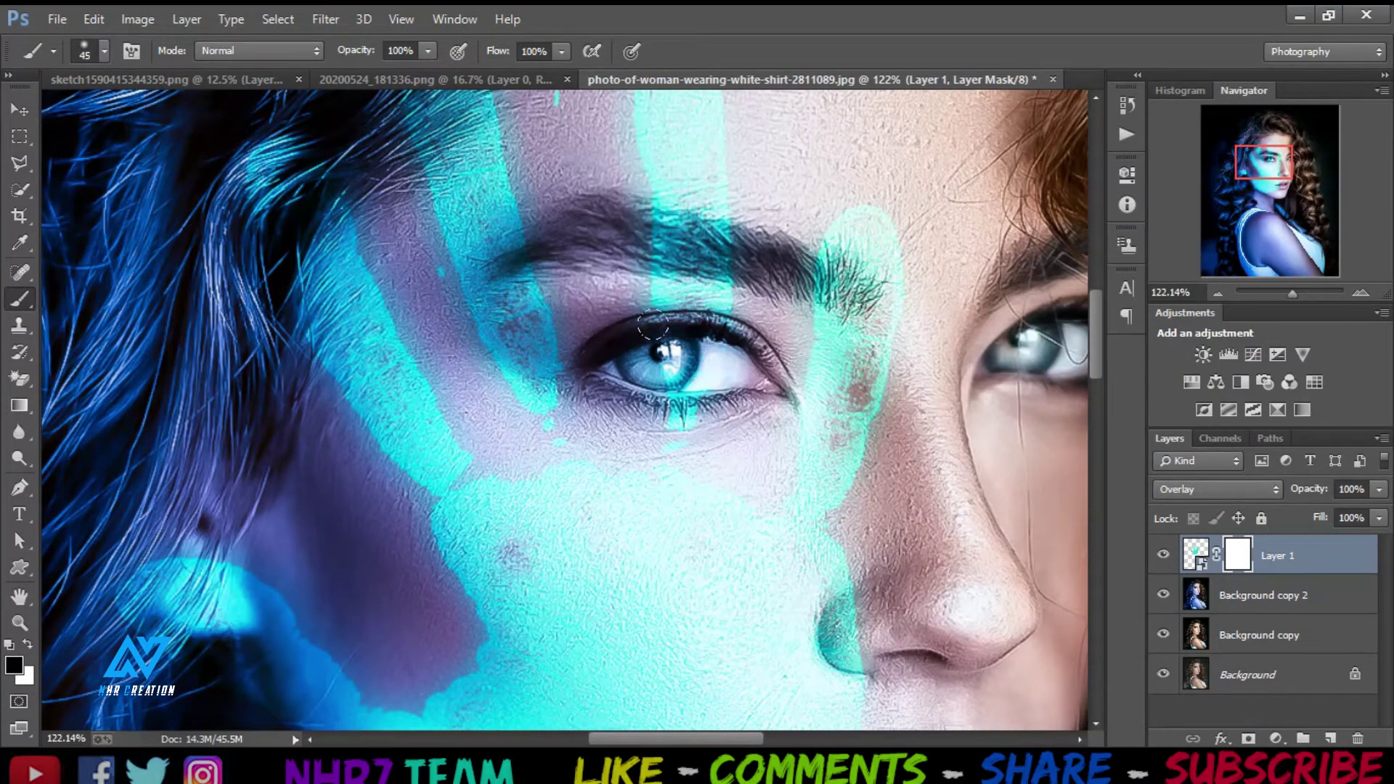
Mask cyan off the iris, lower-left hair and hairline with a 74% opacity, size-70 brush.
right_click(692, 353)
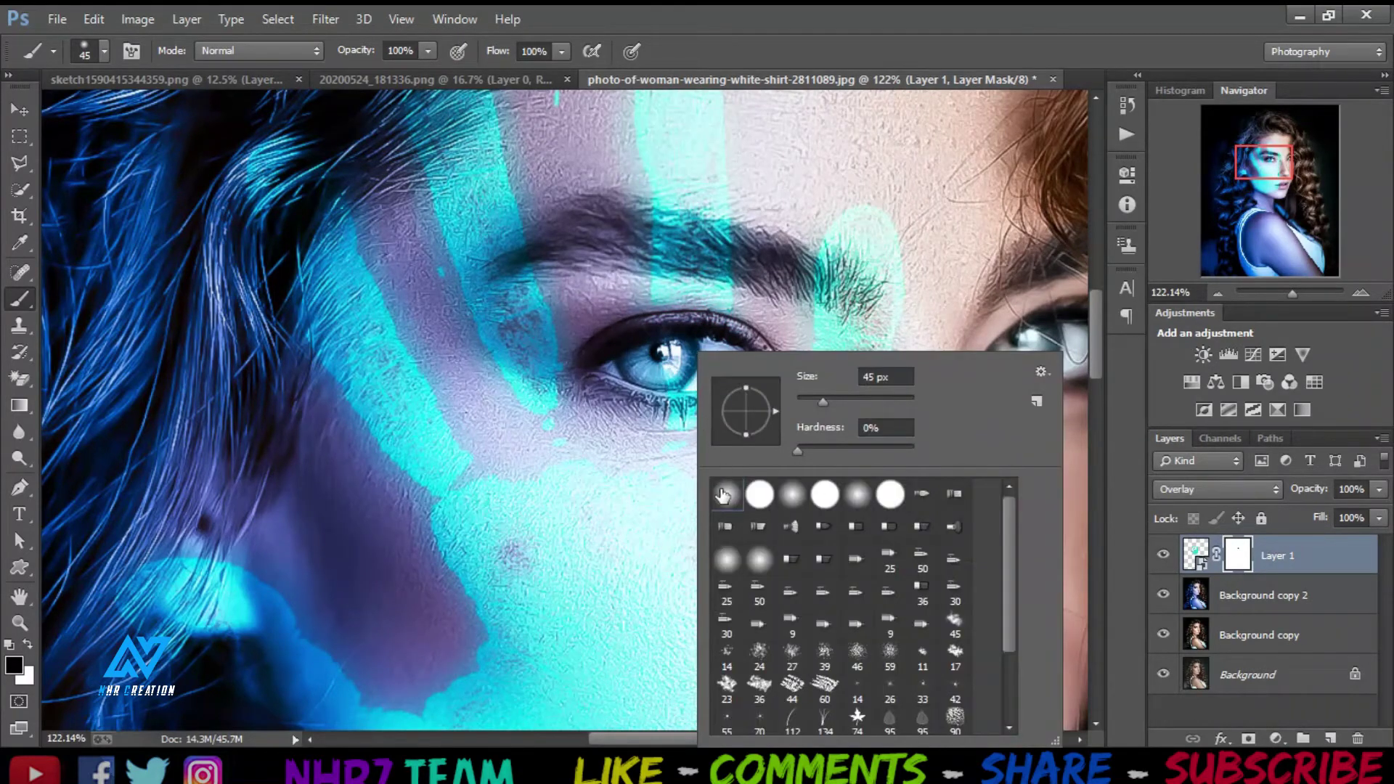
key(Escape)
drag(366, 58, 337, 58)
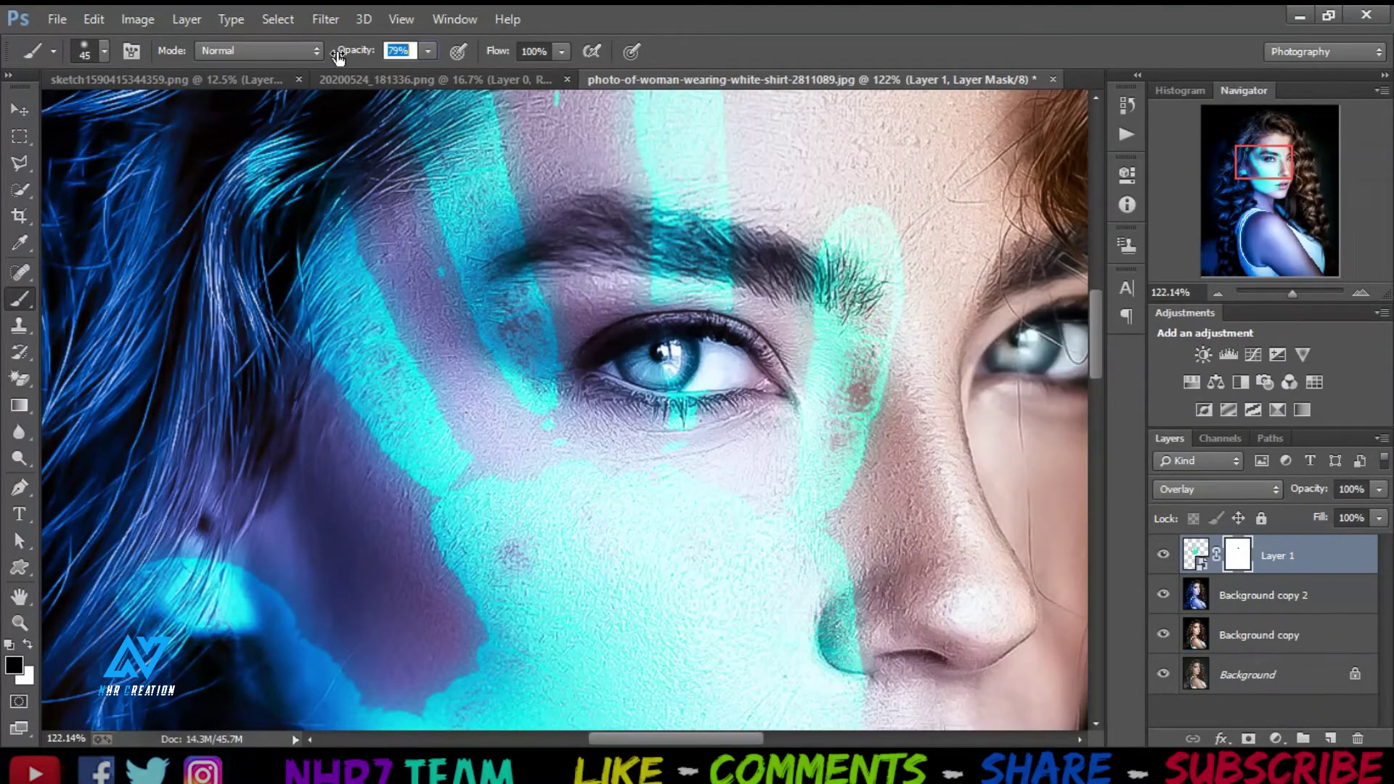
key(bracketright)
drag(648, 354, 702, 371)
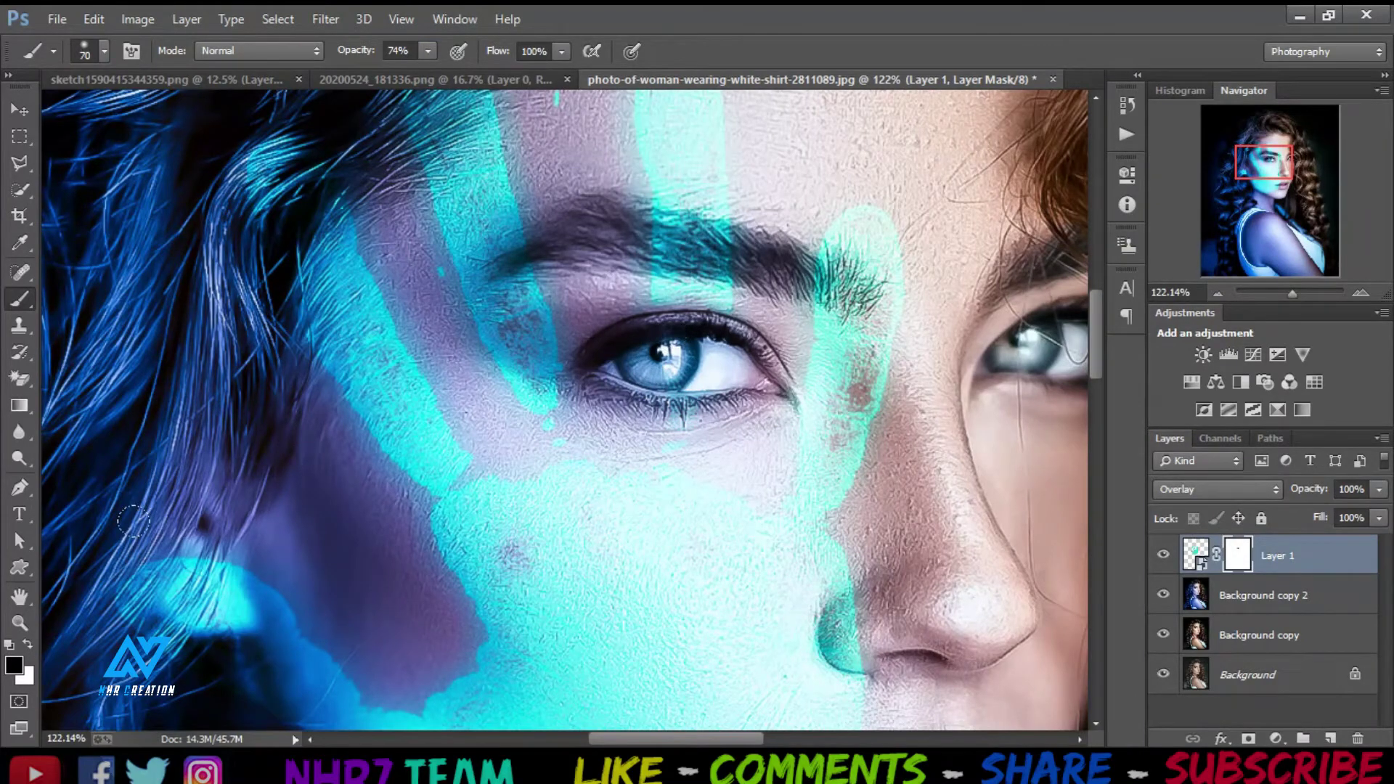
drag(133, 520, 137, 565)
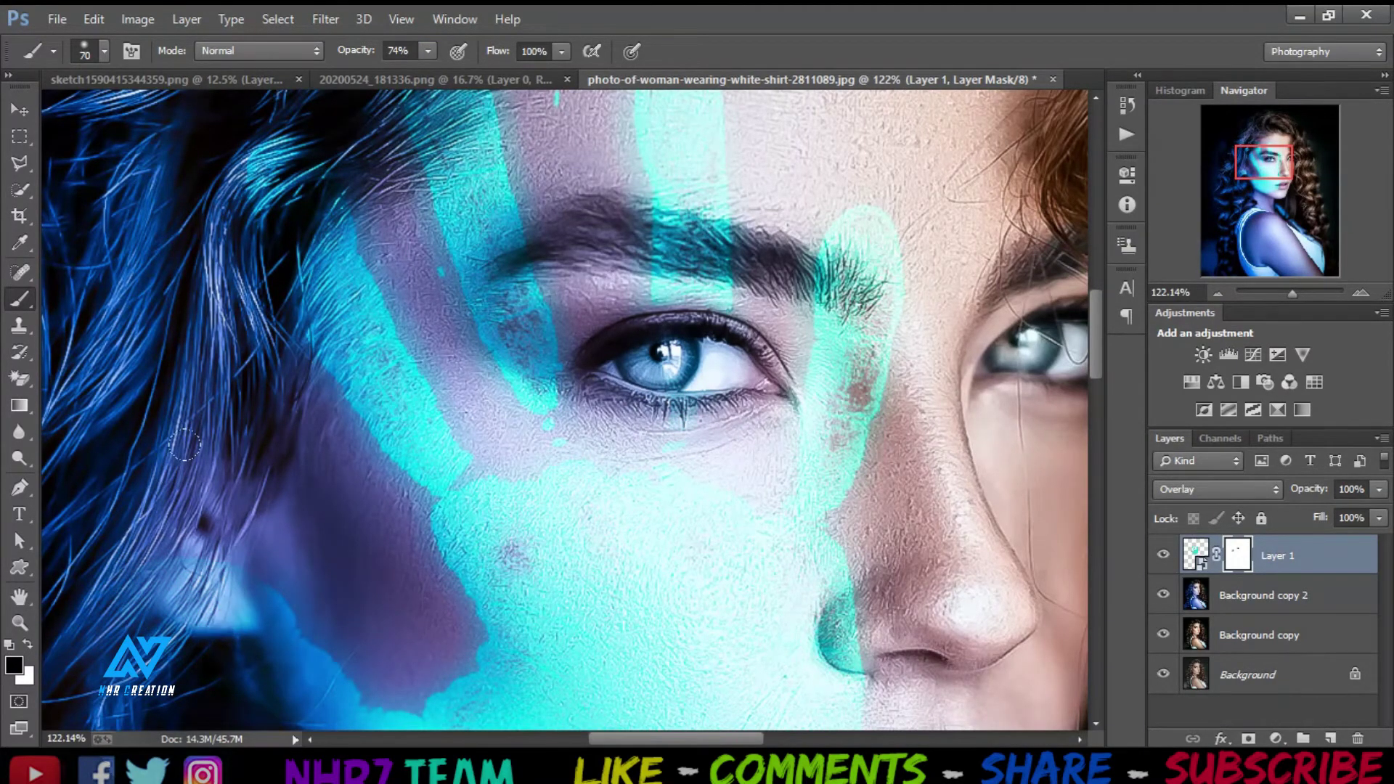
scroll(186, 445, up, 4)
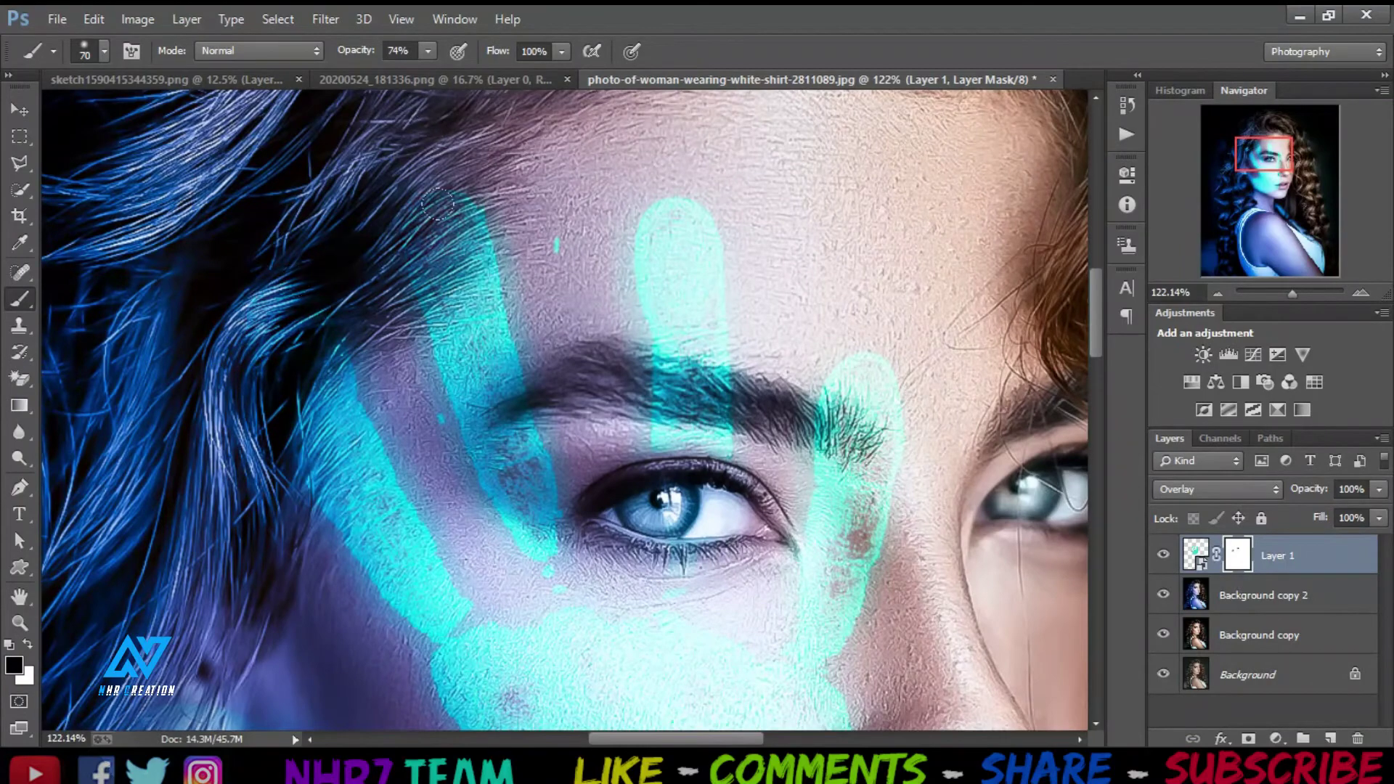
drag(437, 205, 466, 287)
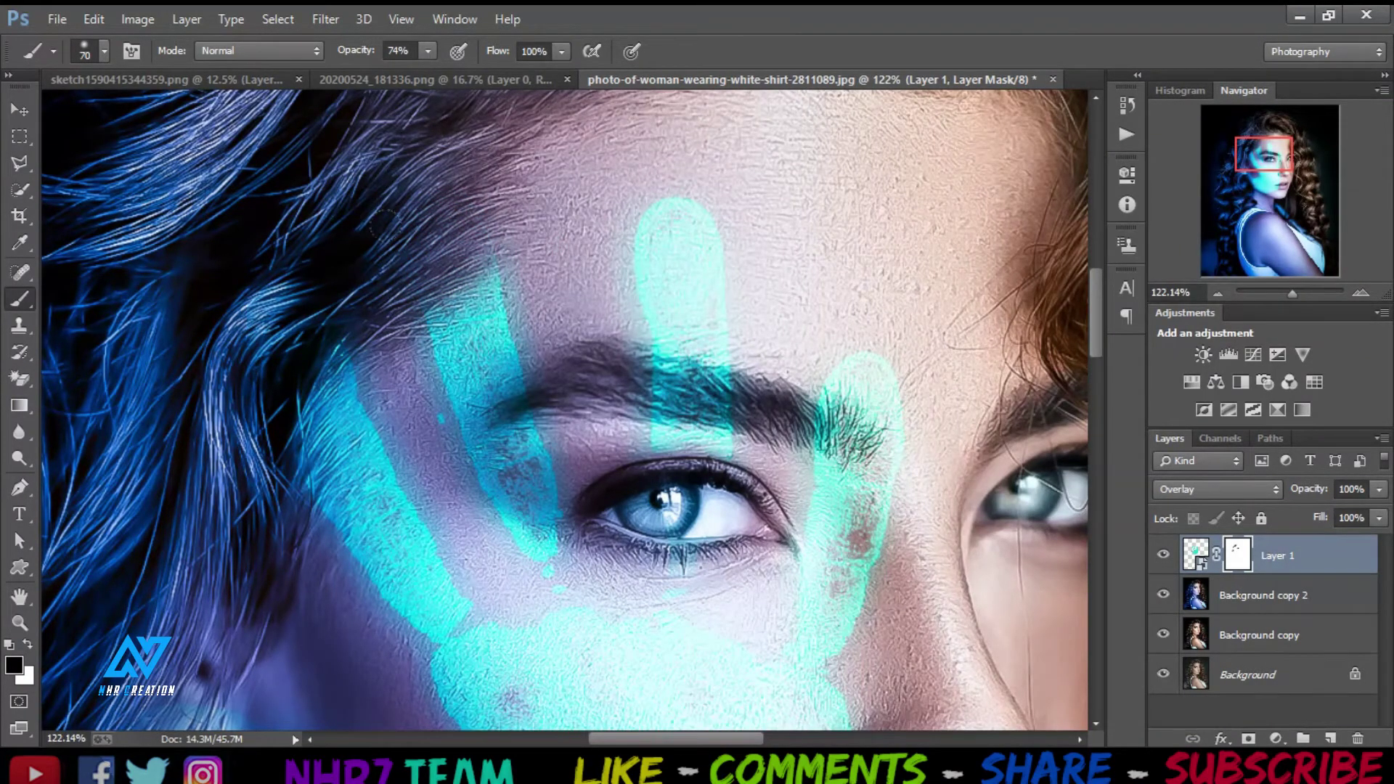
Mask cyan off the nostril and lips using 40 and 20 brush sizes, then zoom out.
scroll(763, 319, down, 4)
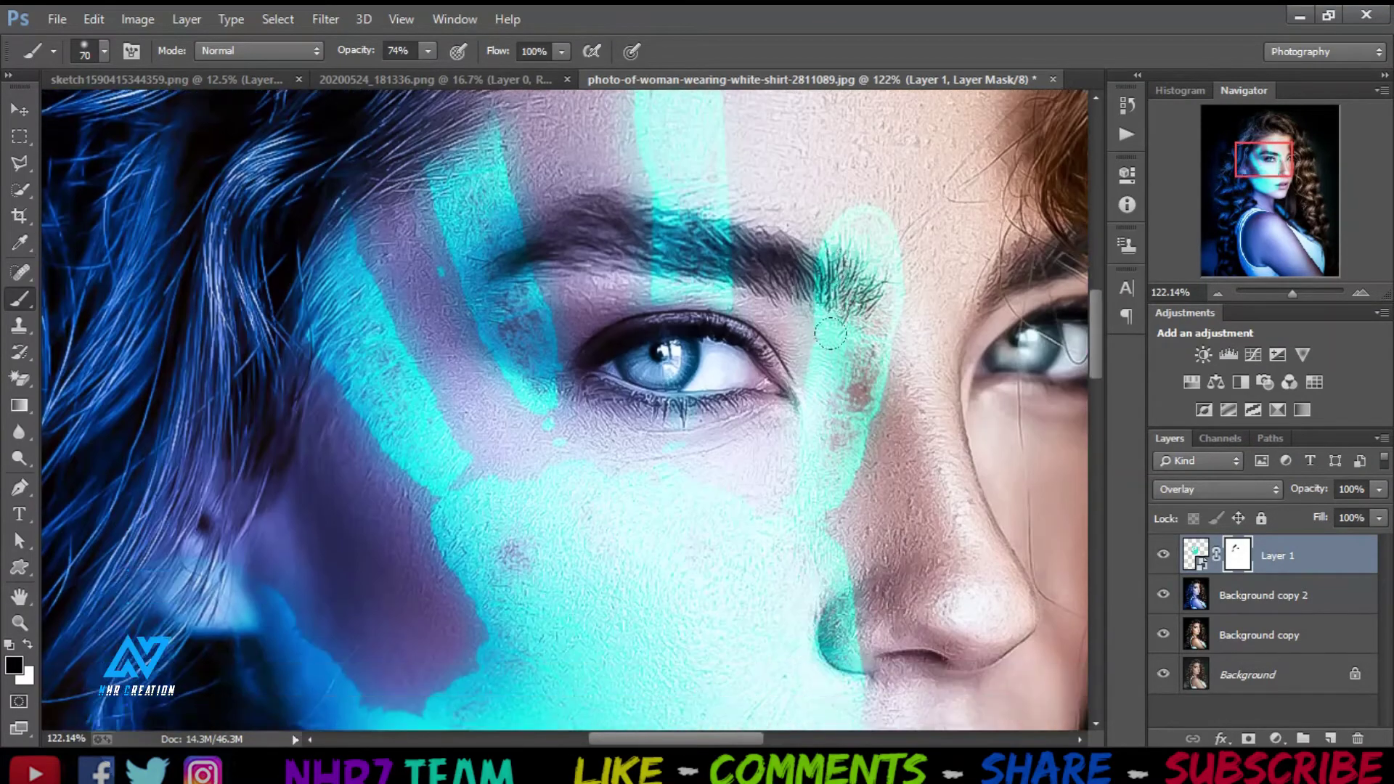
scroll(718, 317, down, 2)
scroll(778, 342, down, 2)
scroll(843, 356, down, 3)
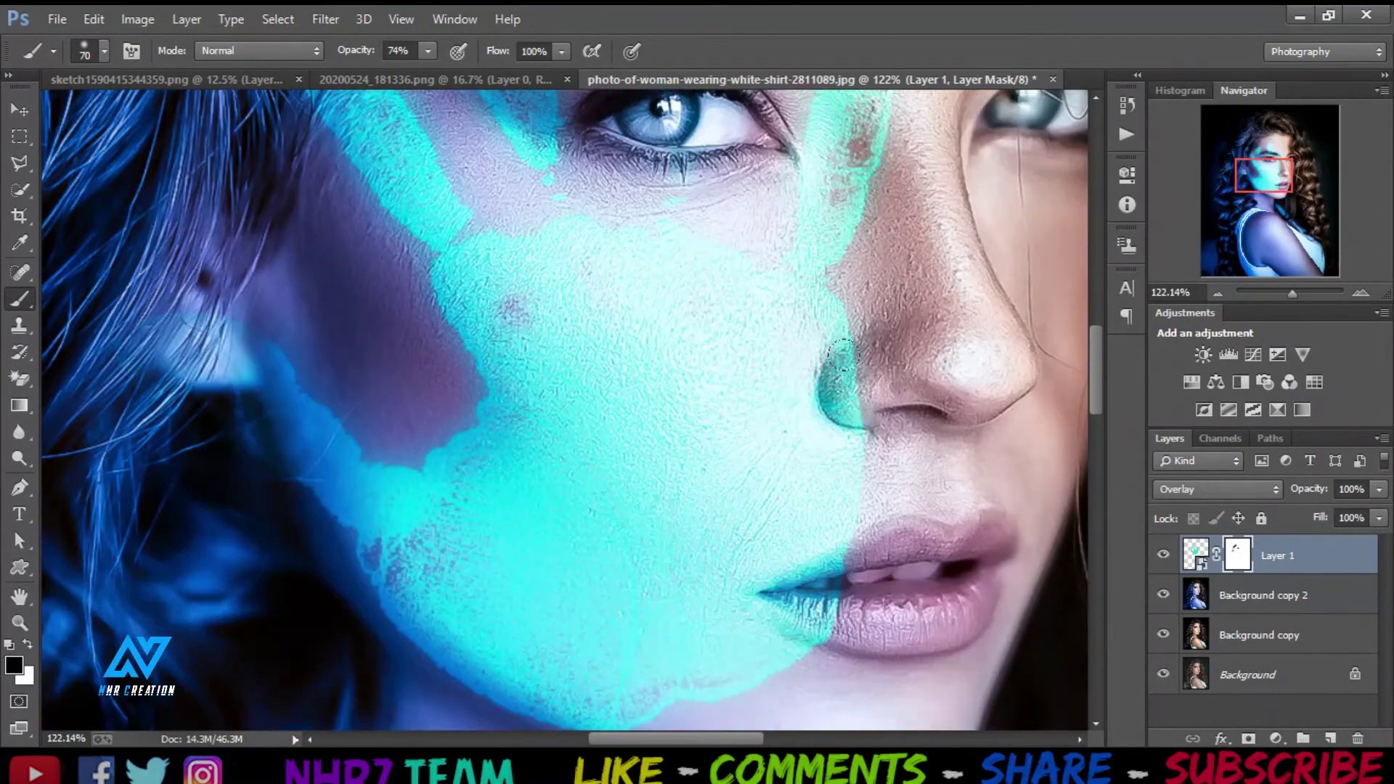
key(bracketleft)
drag(861, 359, 839, 393)
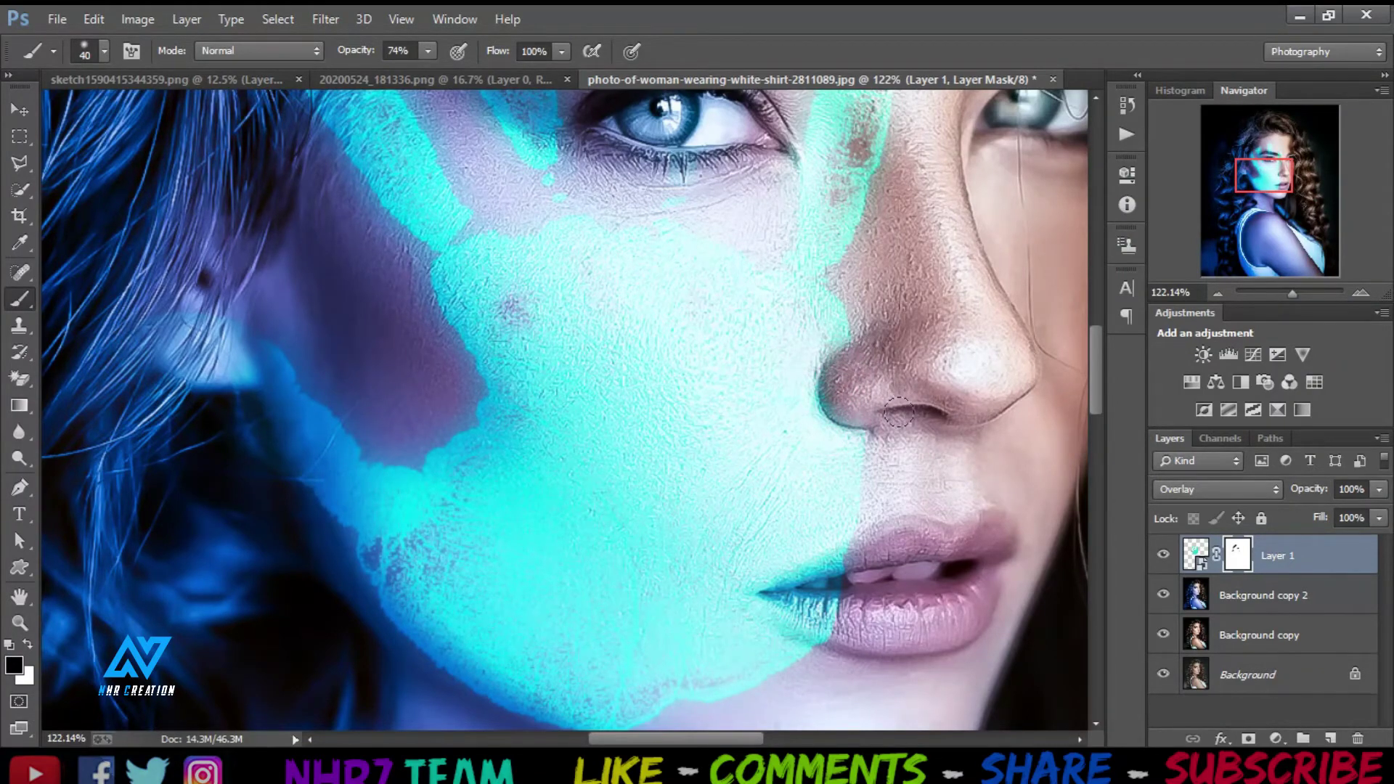
scroll(899, 412, down, 2)
scroll(898, 413, down, 1)
key(bracketleft)
key(bracketleft)
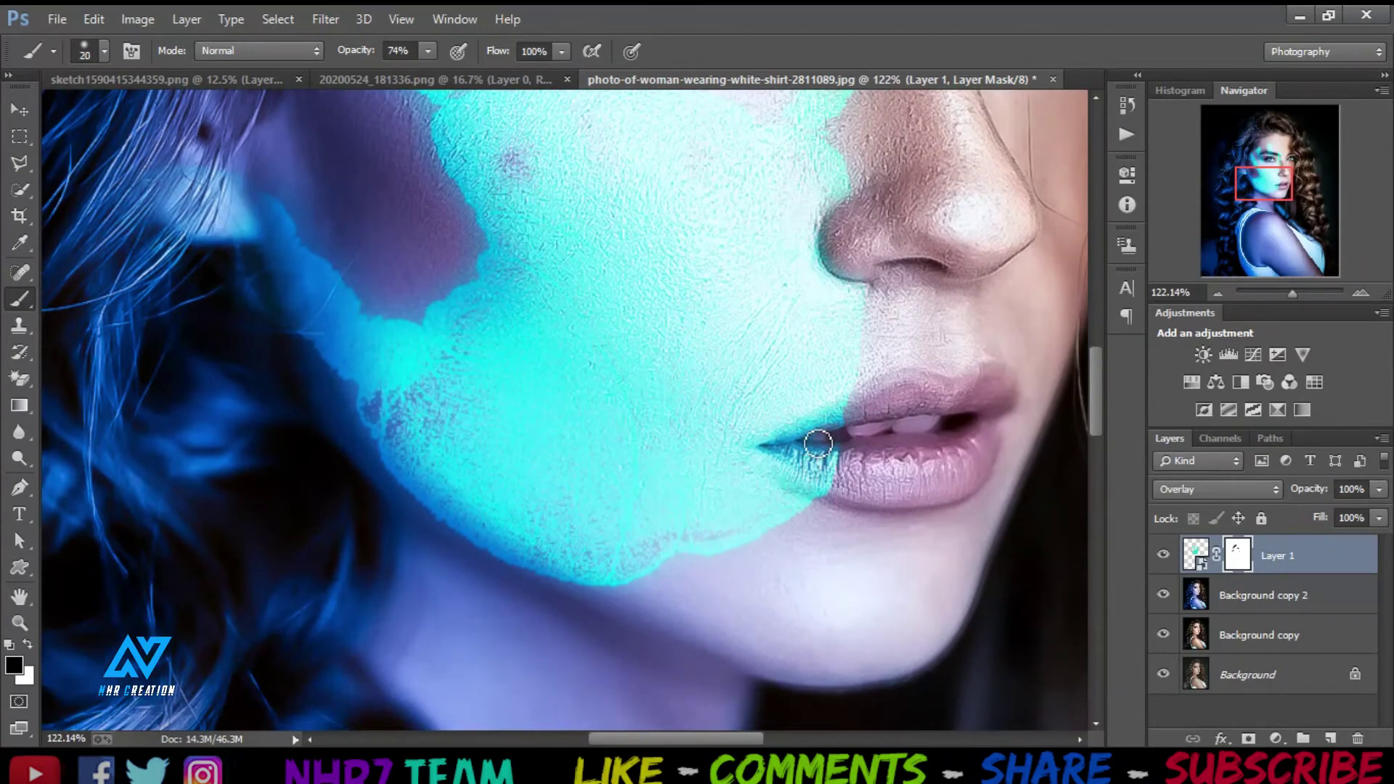
mouse_move(818, 443)
mouse_down()
mouse_move(823, 454)
mouse_move(775, 452)
mouse_move(848, 483)
mouse_move(795, 465)
mouse_move(839, 493)
mouse_move(857, 472)
mouse_up()
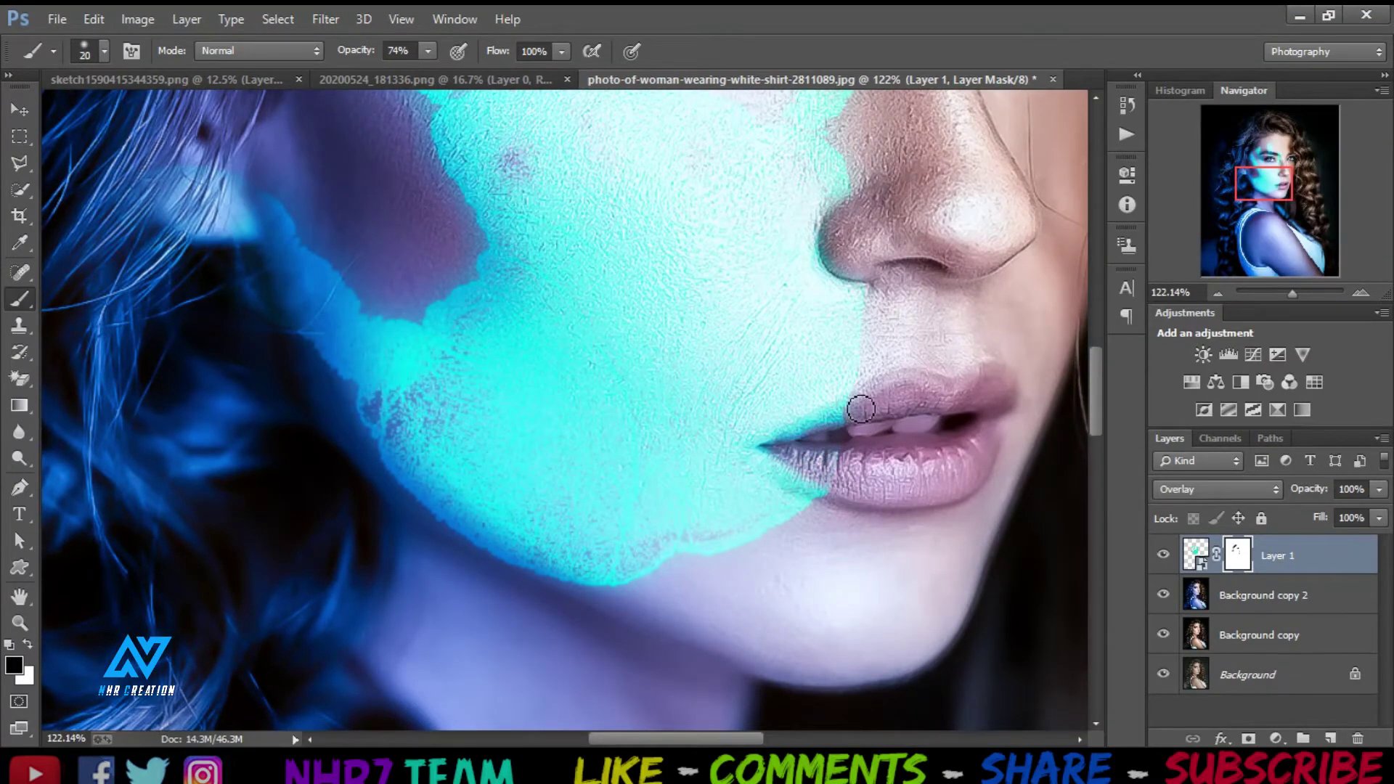
mouse_move(862, 409)
mouse_down()
mouse_move(776, 444)
mouse_move(887, 395)
mouse_move(780, 455)
mouse_move(850, 497)
mouse_move(783, 465)
mouse_move(815, 486)
mouse_move(808, 458)
mouse_up()
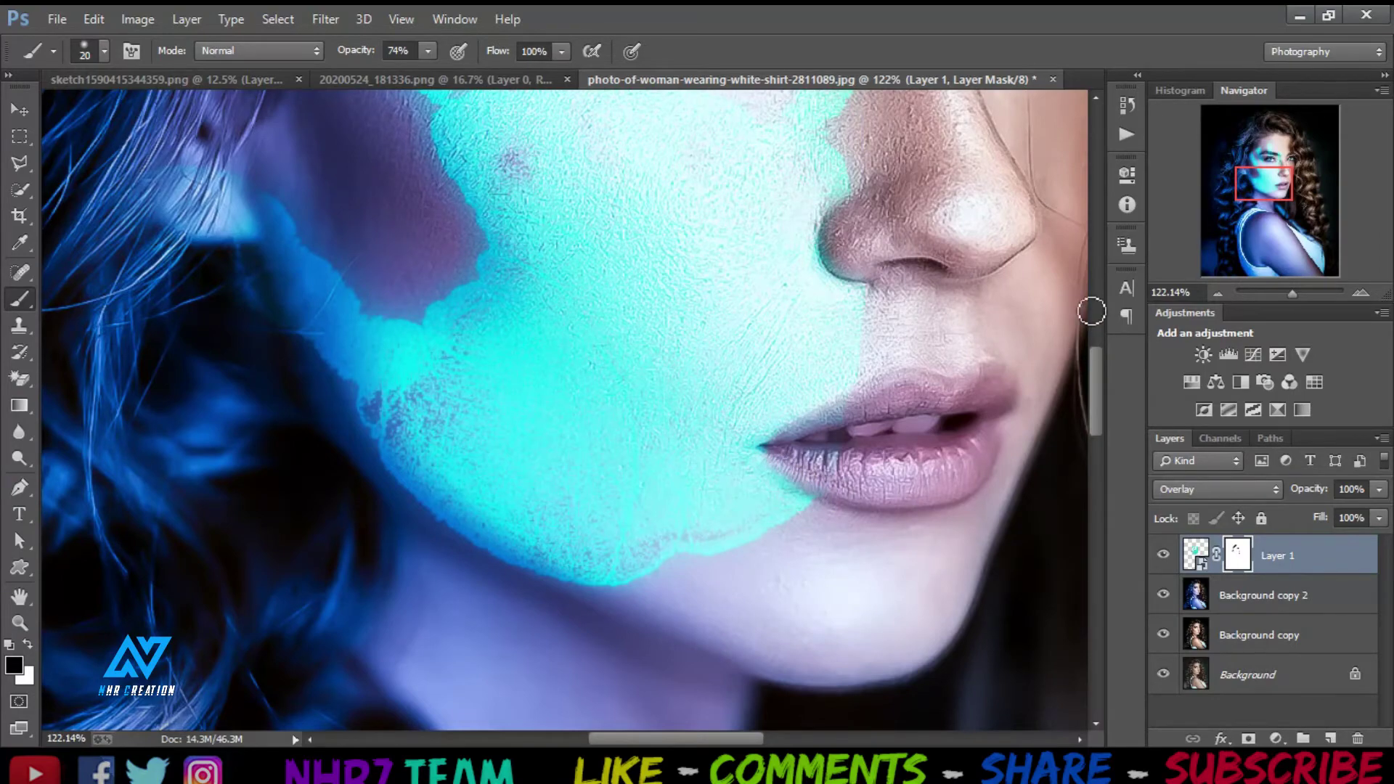
drag(1287, 293, 1279, 293)
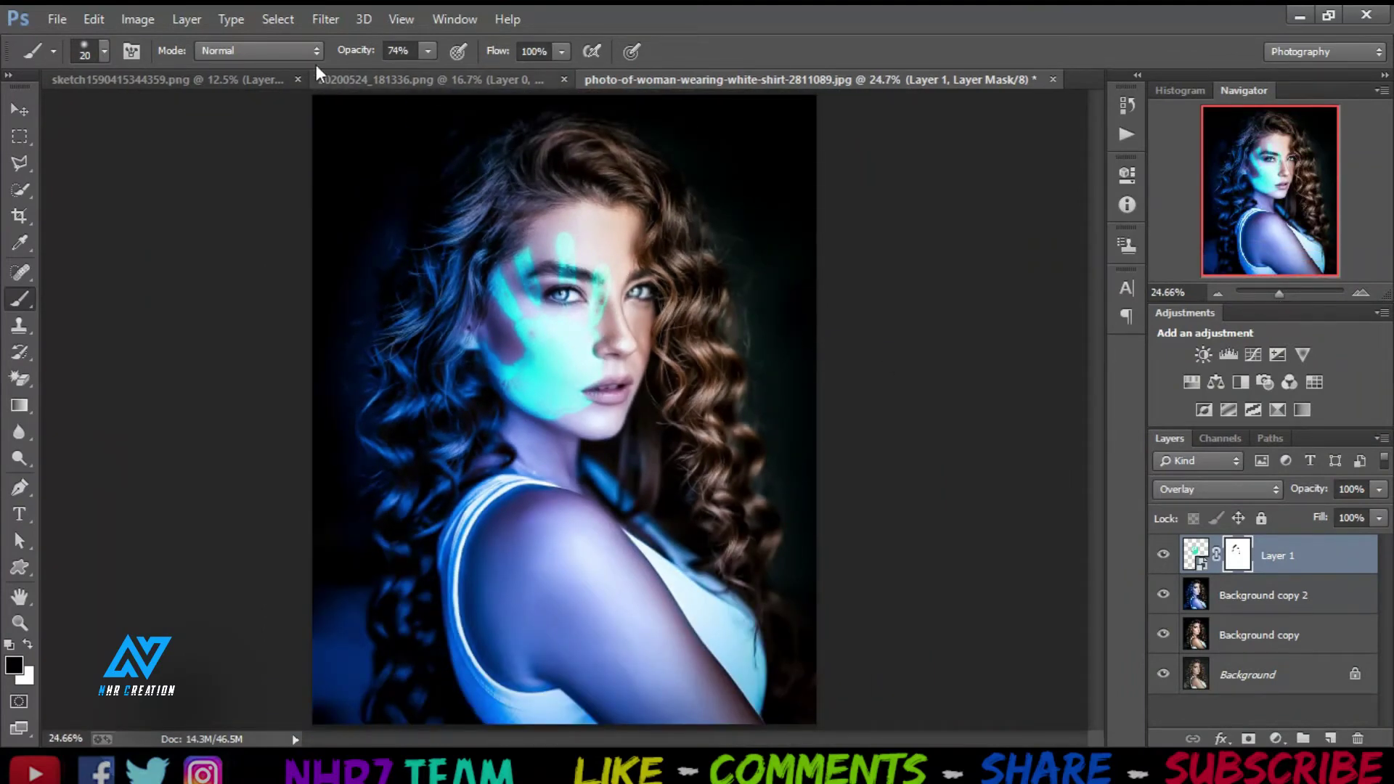
Polygonal-lasso the sketch's lower cyan stroke and drag it into the portrait over her shoulder.
click(269, 77)
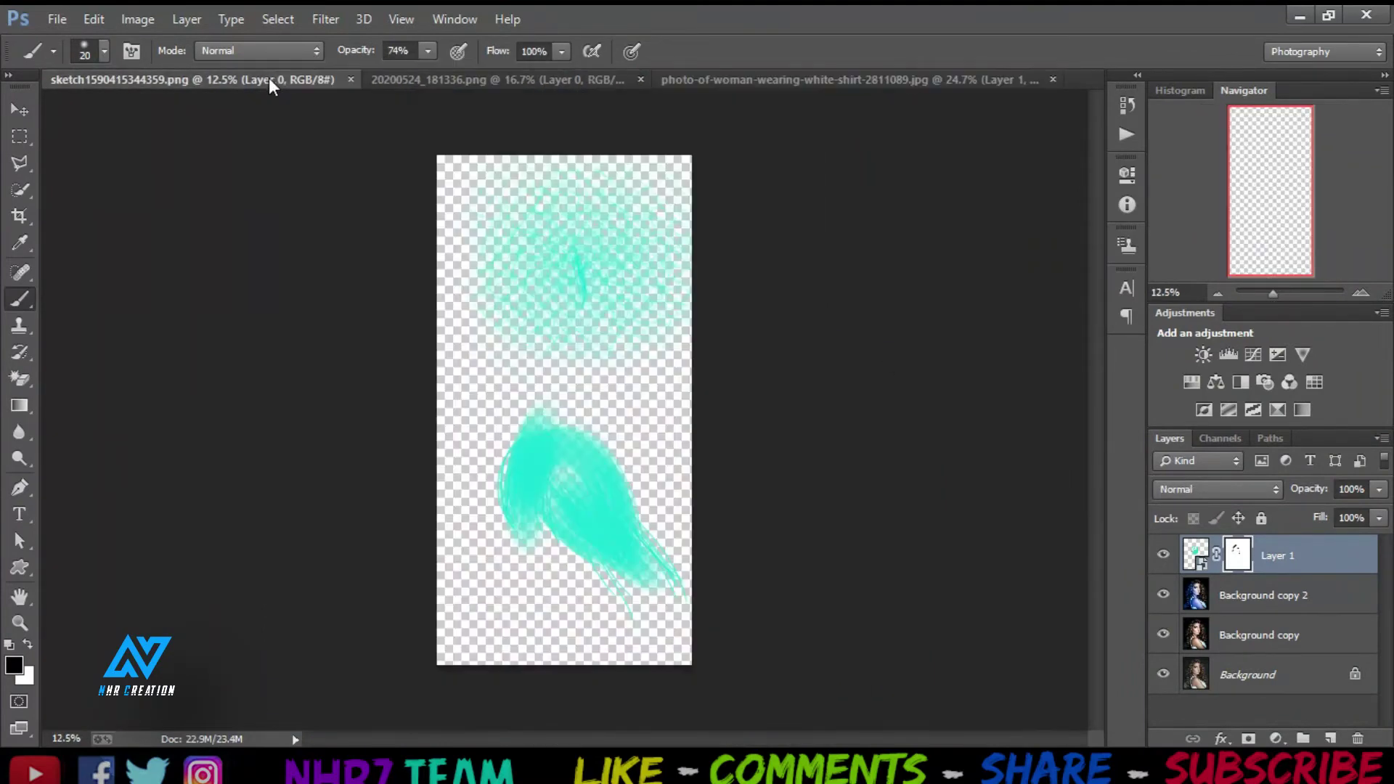
click(20, 161)
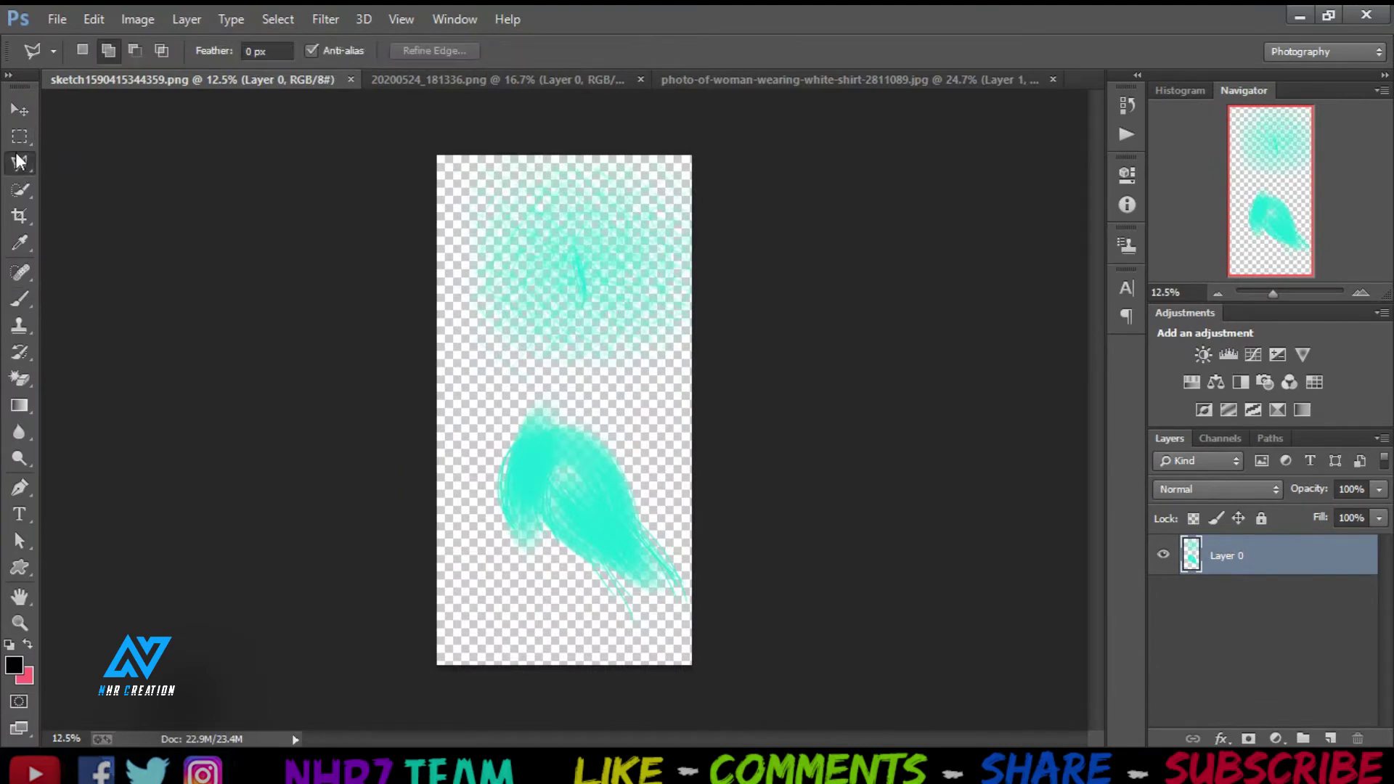
click(68, 174)
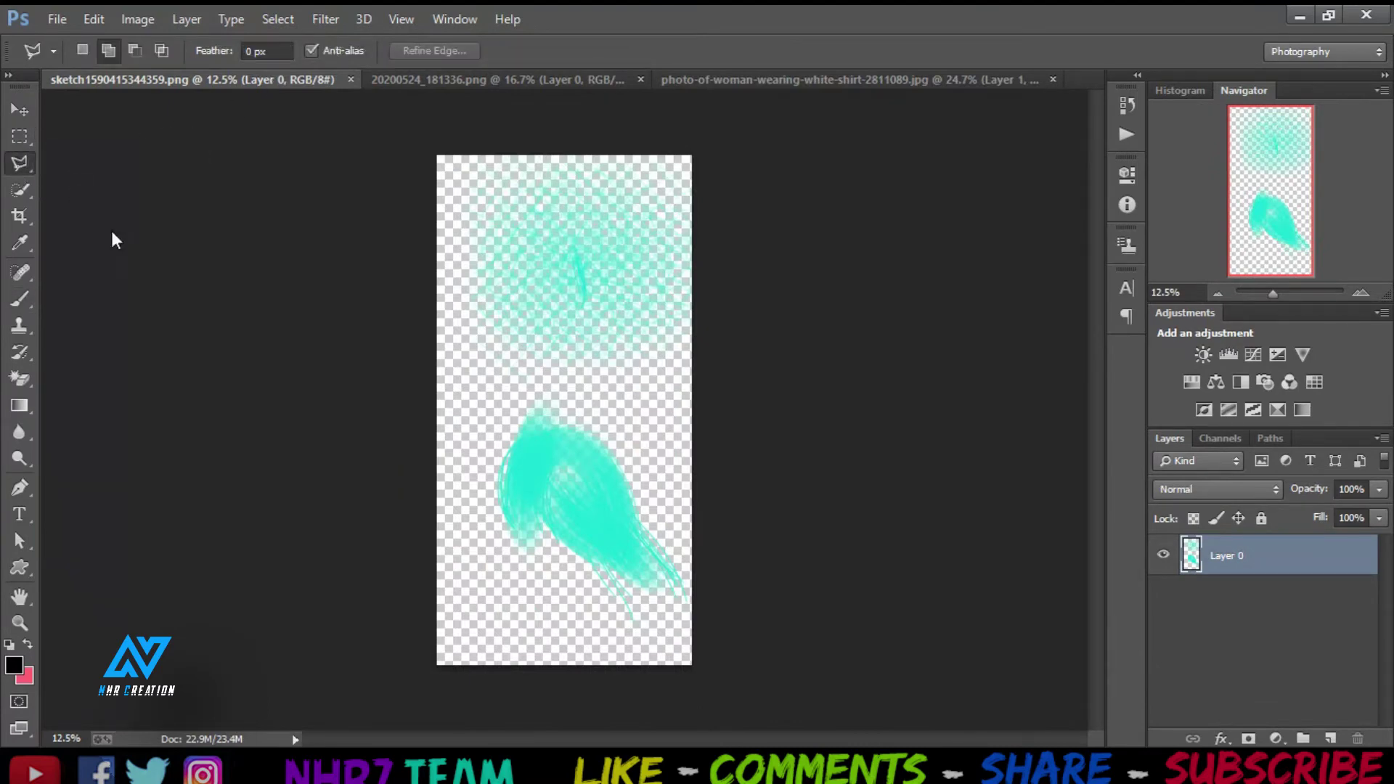
click(486, 380)
click(652, 415)
click(753, 549)
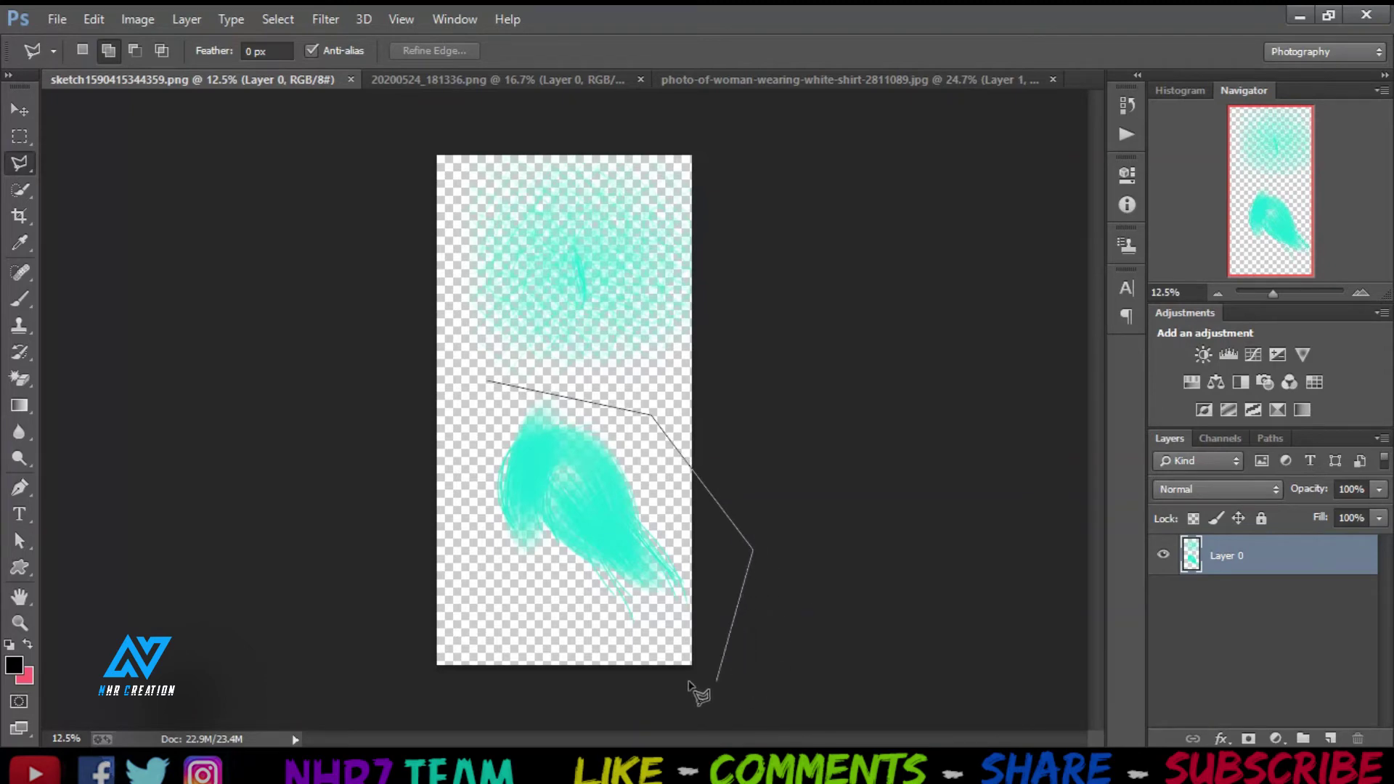
click(693, 681)
click(576, 696)
click(475, 662)
click(439, 603)
click(421, 494)
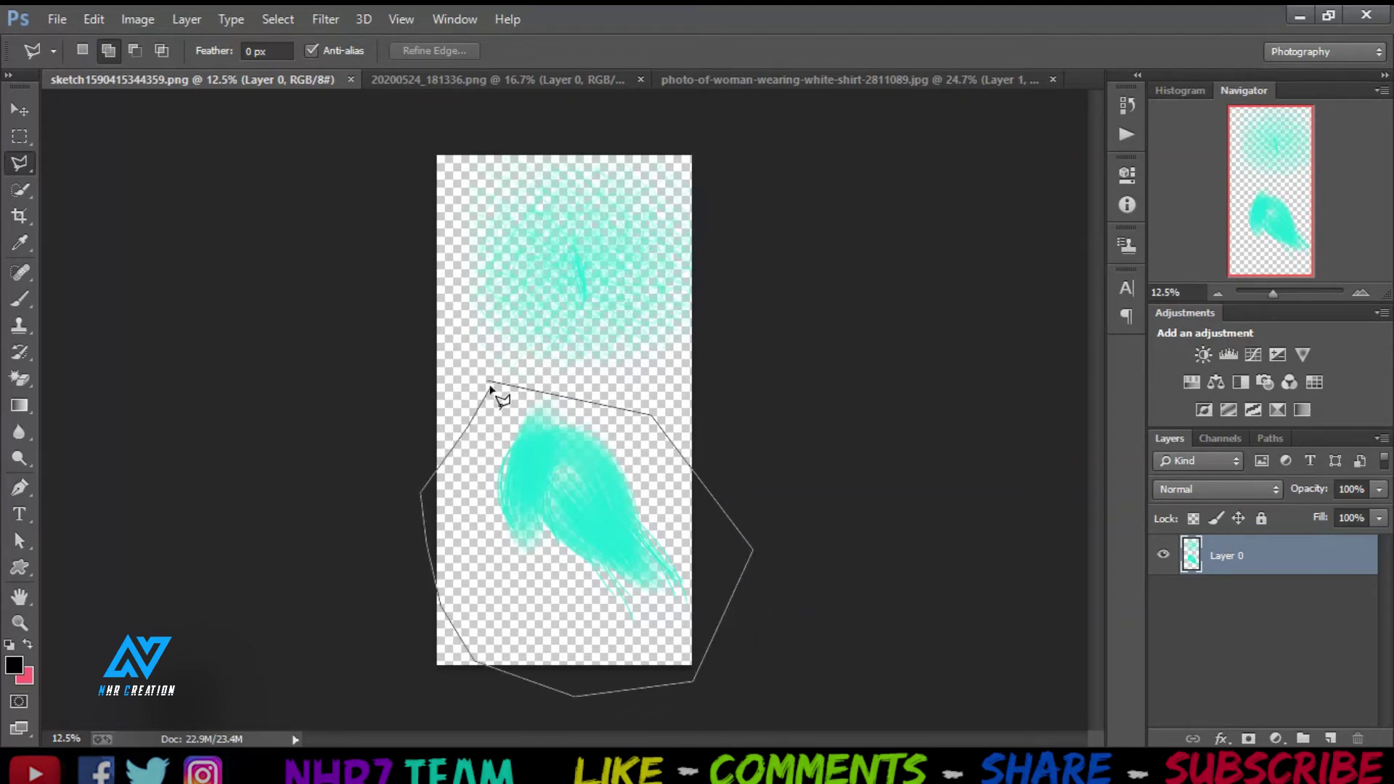
click(486, 381)
click(19, 109)
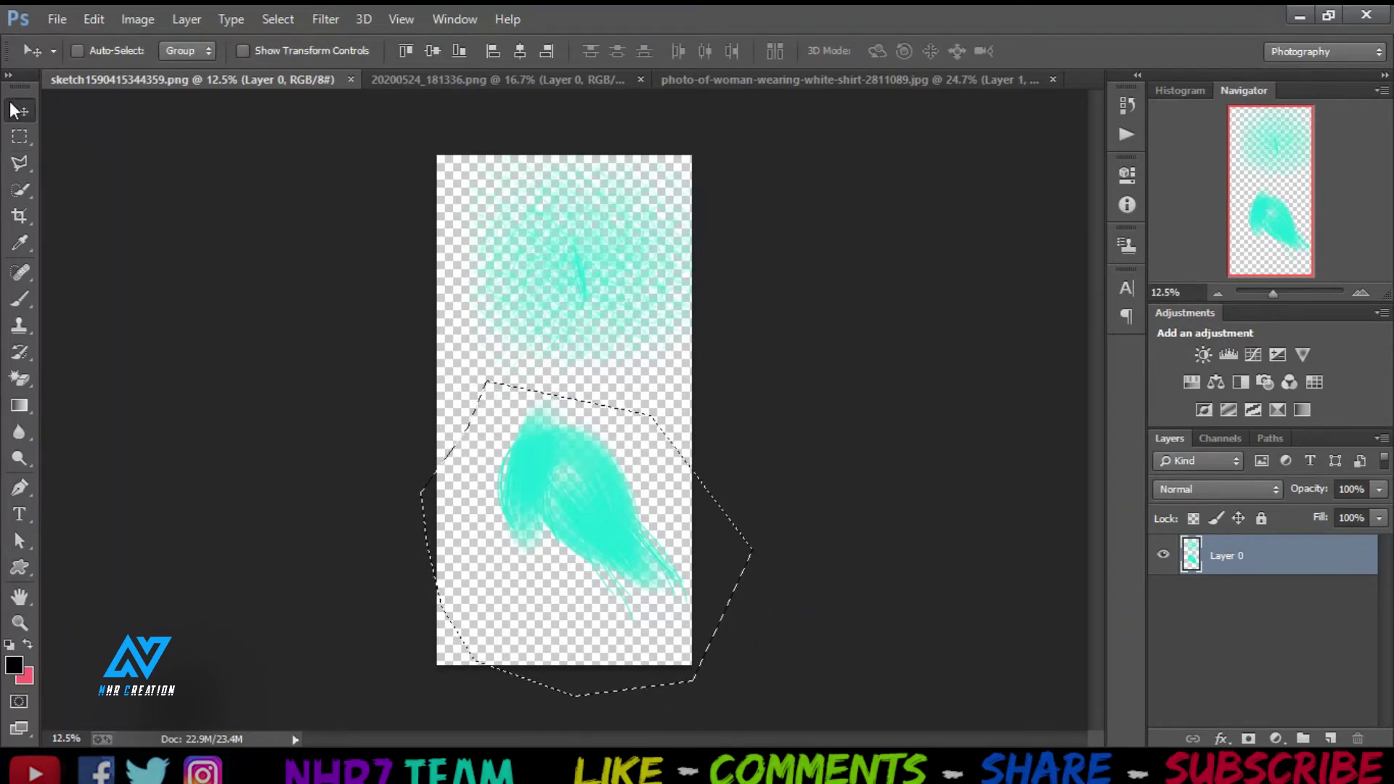
mouse_move(615, 470)
mouse_down()
mouse_move(703, 140)
mouse_move(691, 167)
mouse_up()
Drop the cyan stroke into the portrait as Layer 2 and convert it to a smart object.
drag(562, 560, 561, 560)
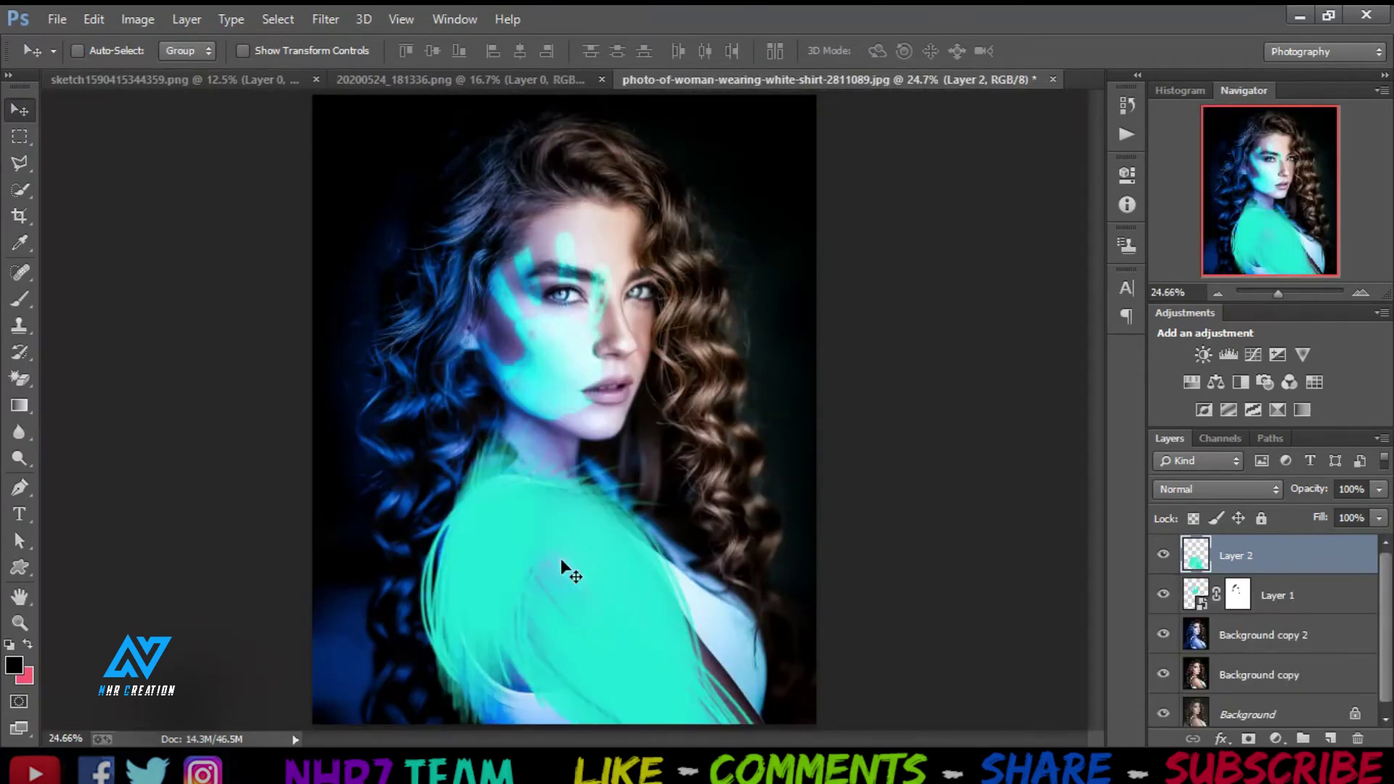
right_click(1330, 556)
click(1006, 260)
Scale the stroke to about 75%, tilt it about 6° counter-clockwise, and nudge it onto the shoulder.
click(94, 19)
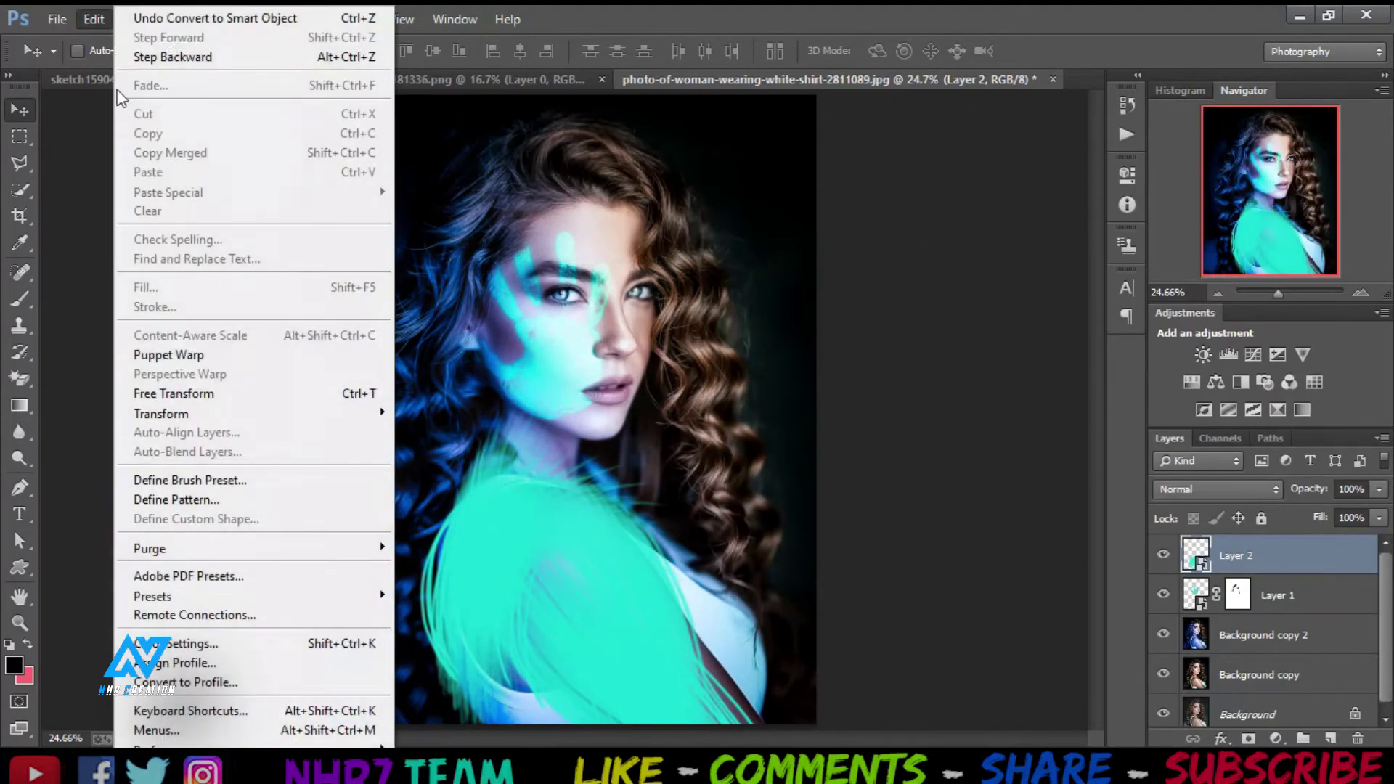
click(196, 392)
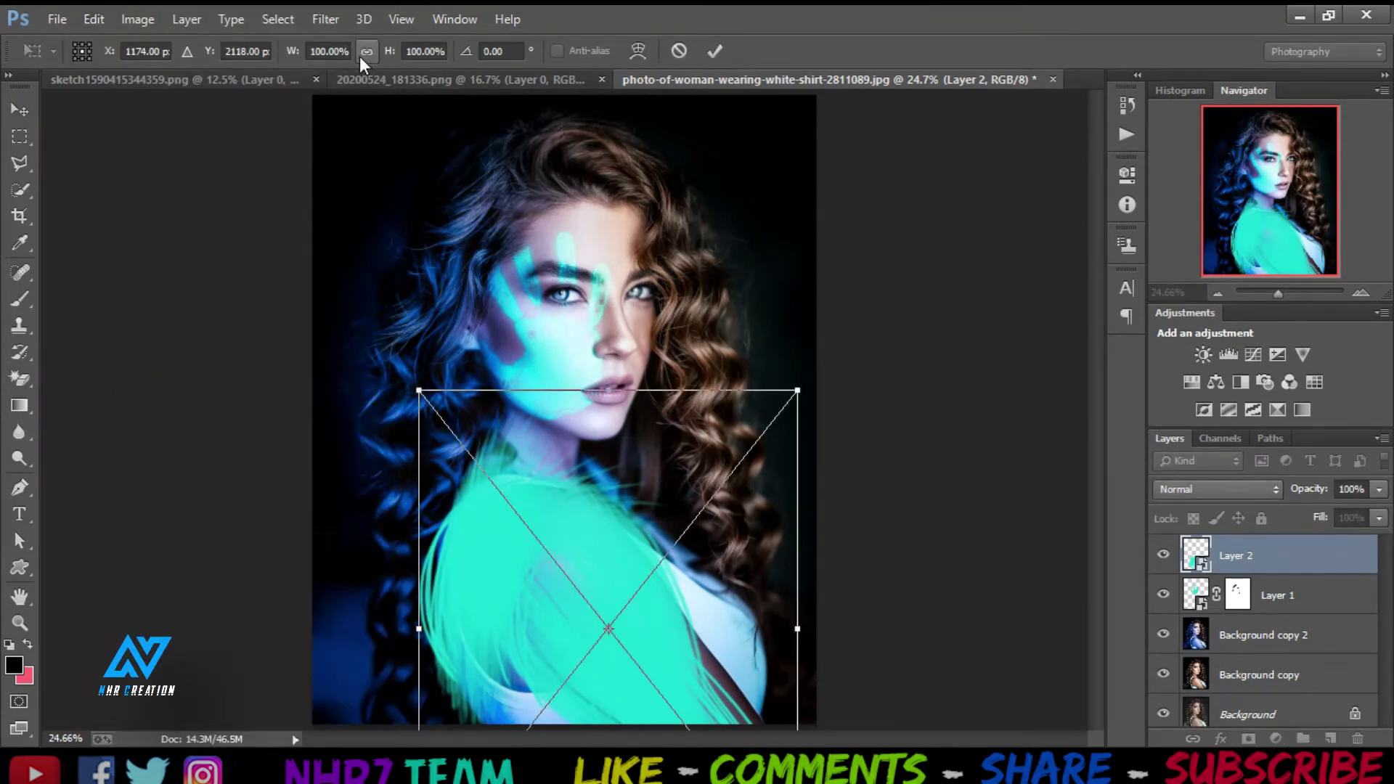
drag(385, 57, 355, 58)
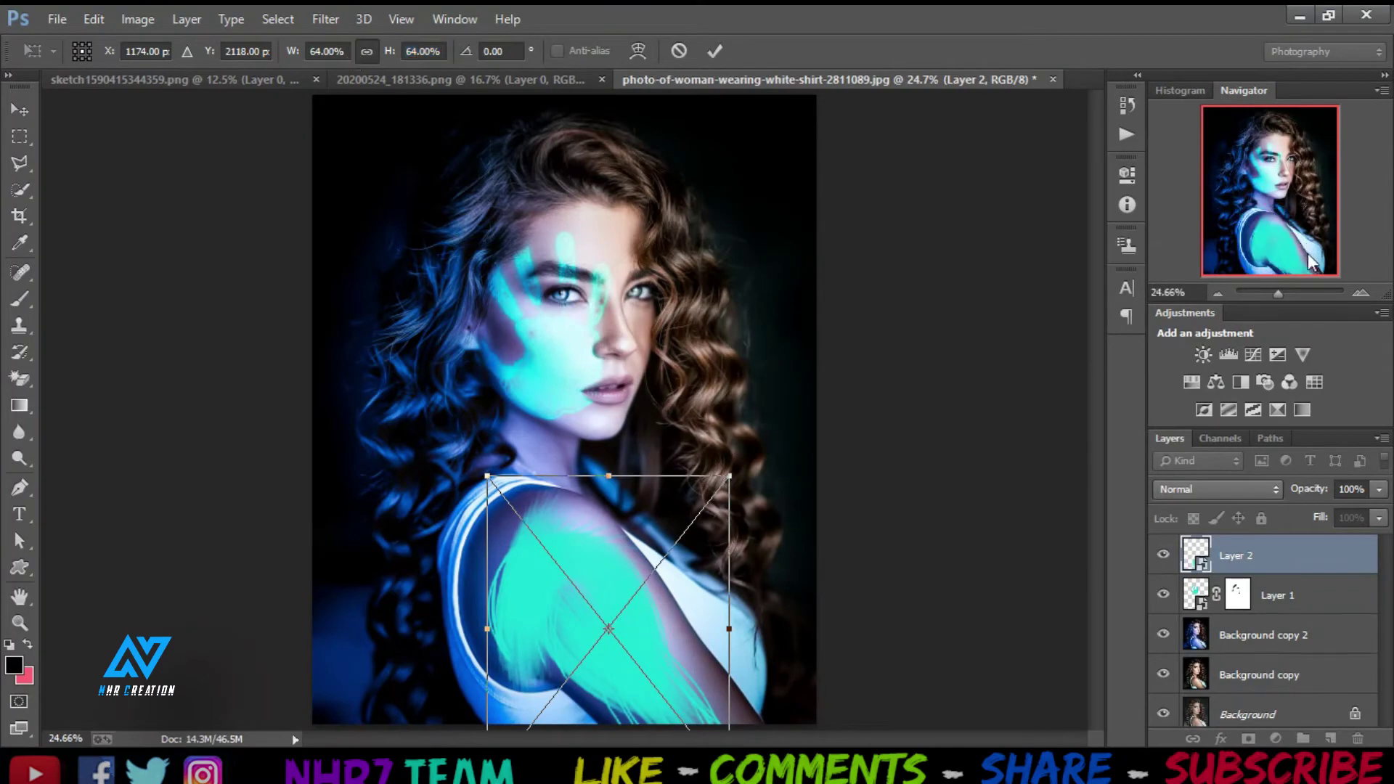
drag(1288, 289, 1294, 290)
drag(1293, 196, 1297, 246)
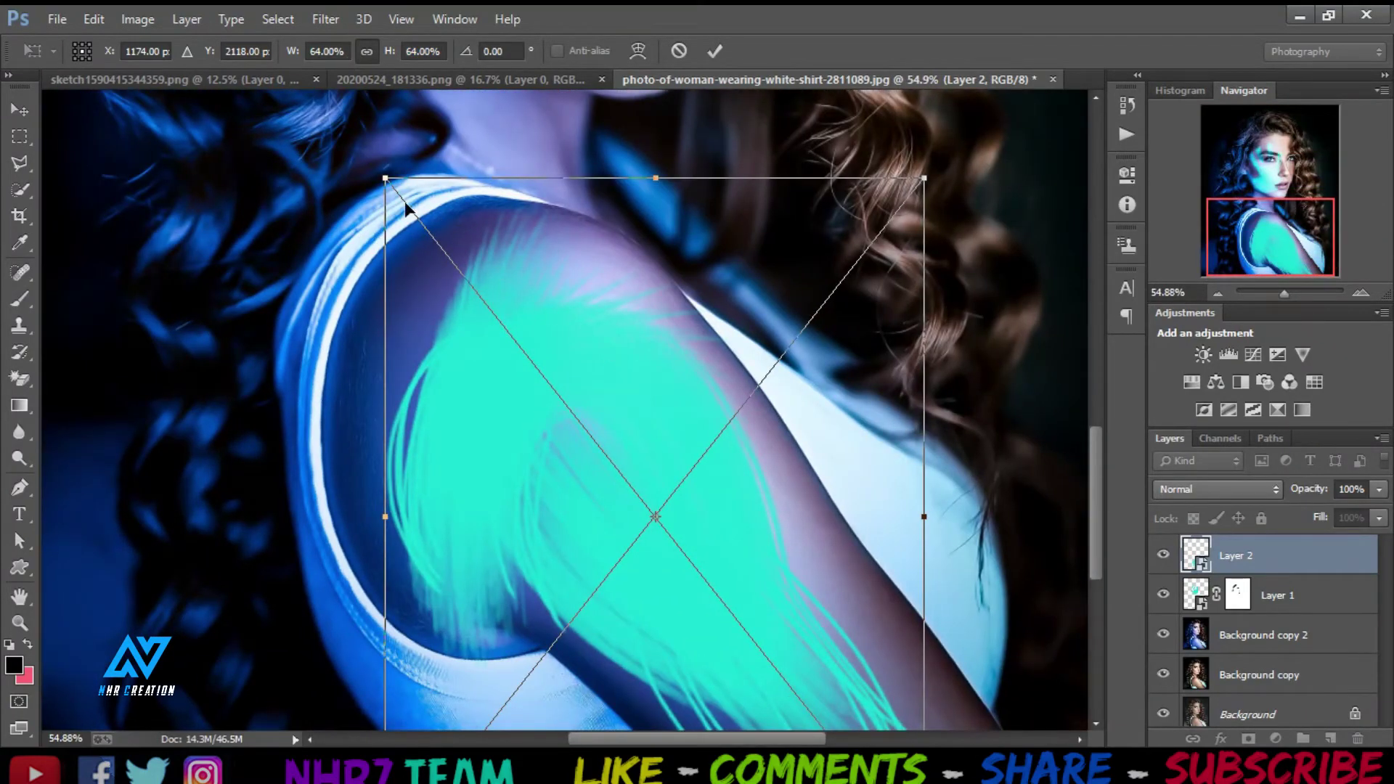
drag(386, 179, 281, 137)
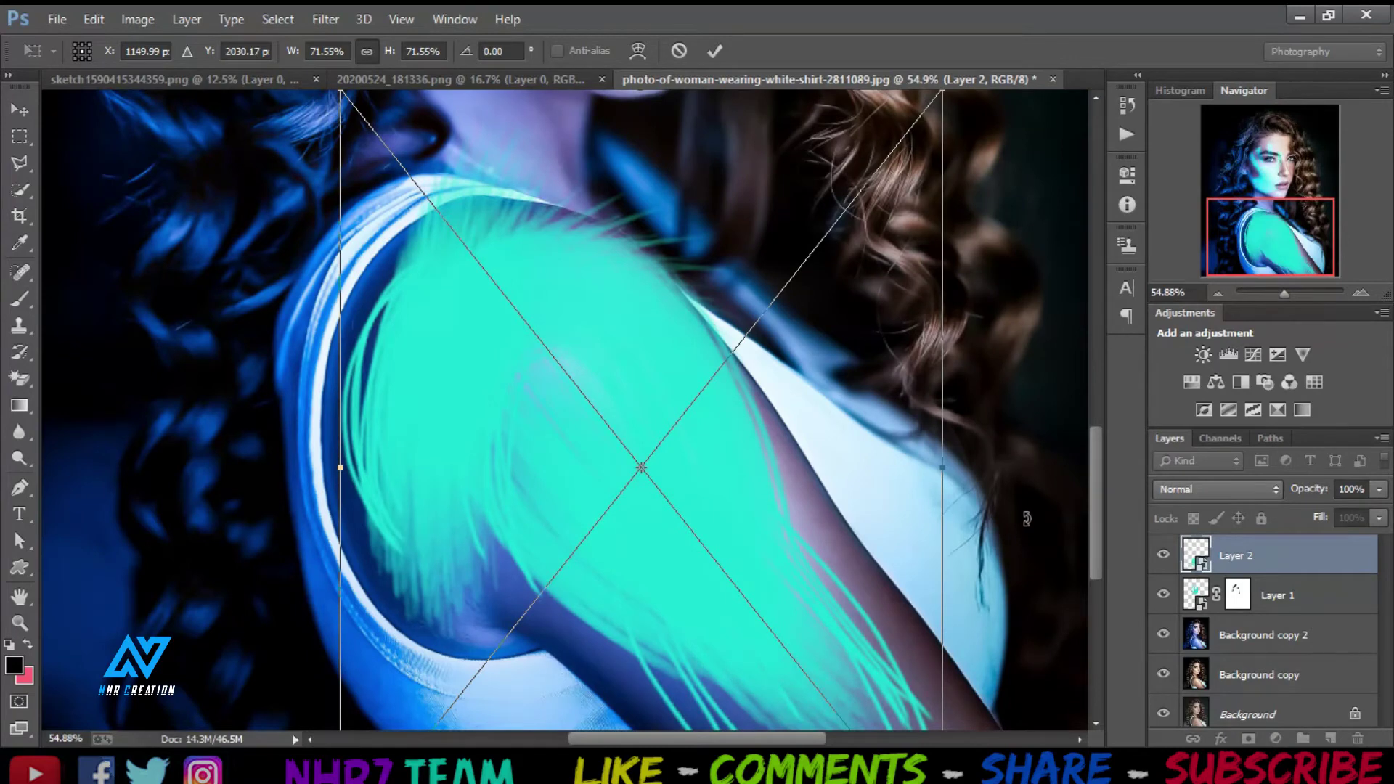
drag(1027, 520, 1034, 477)
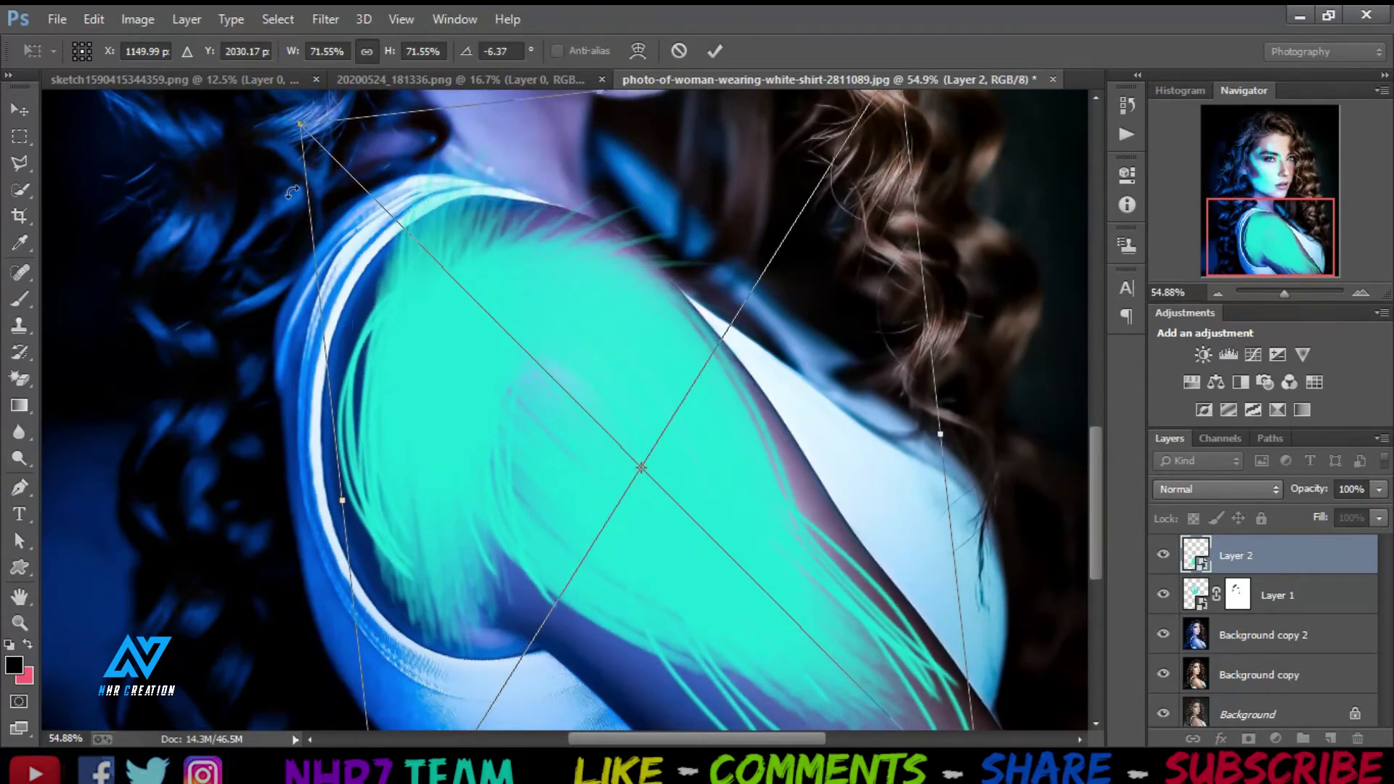
drag(293, 119, 266, 88)
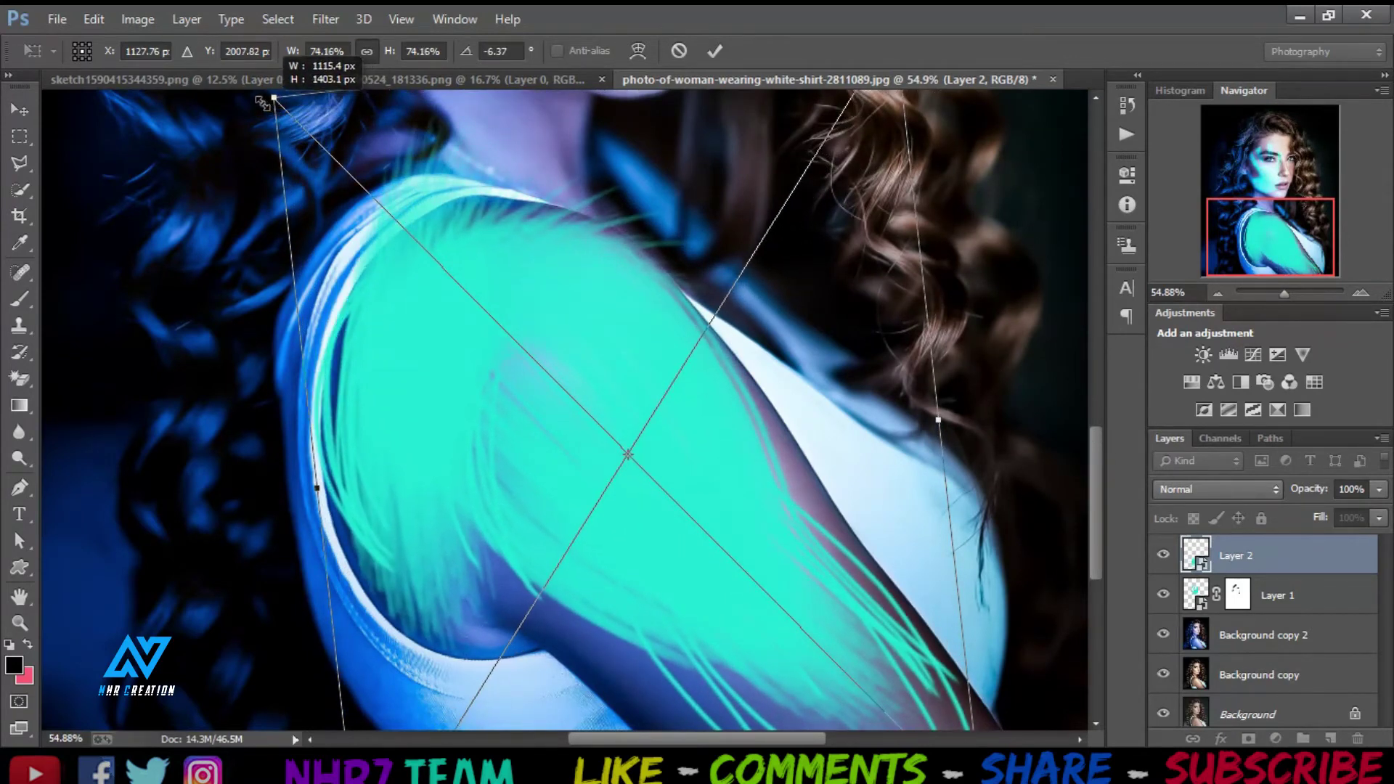
key(Right)
key(Right)
key(Right)
key(Down)
key(Down)
key(Down)
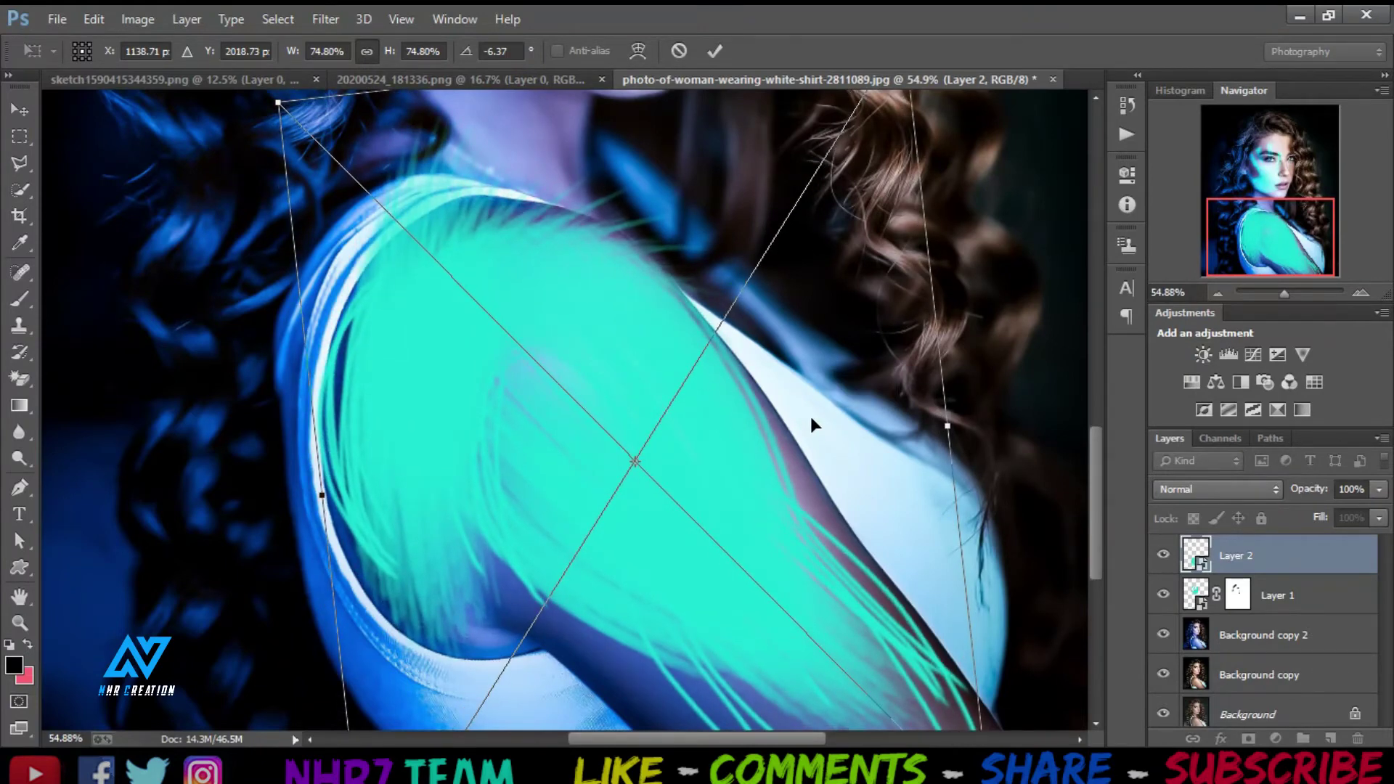
Commit the stroke transform, blend Layer 2 as Overlay, and add an empty Layer 3 beneath it.
click(720, 50)
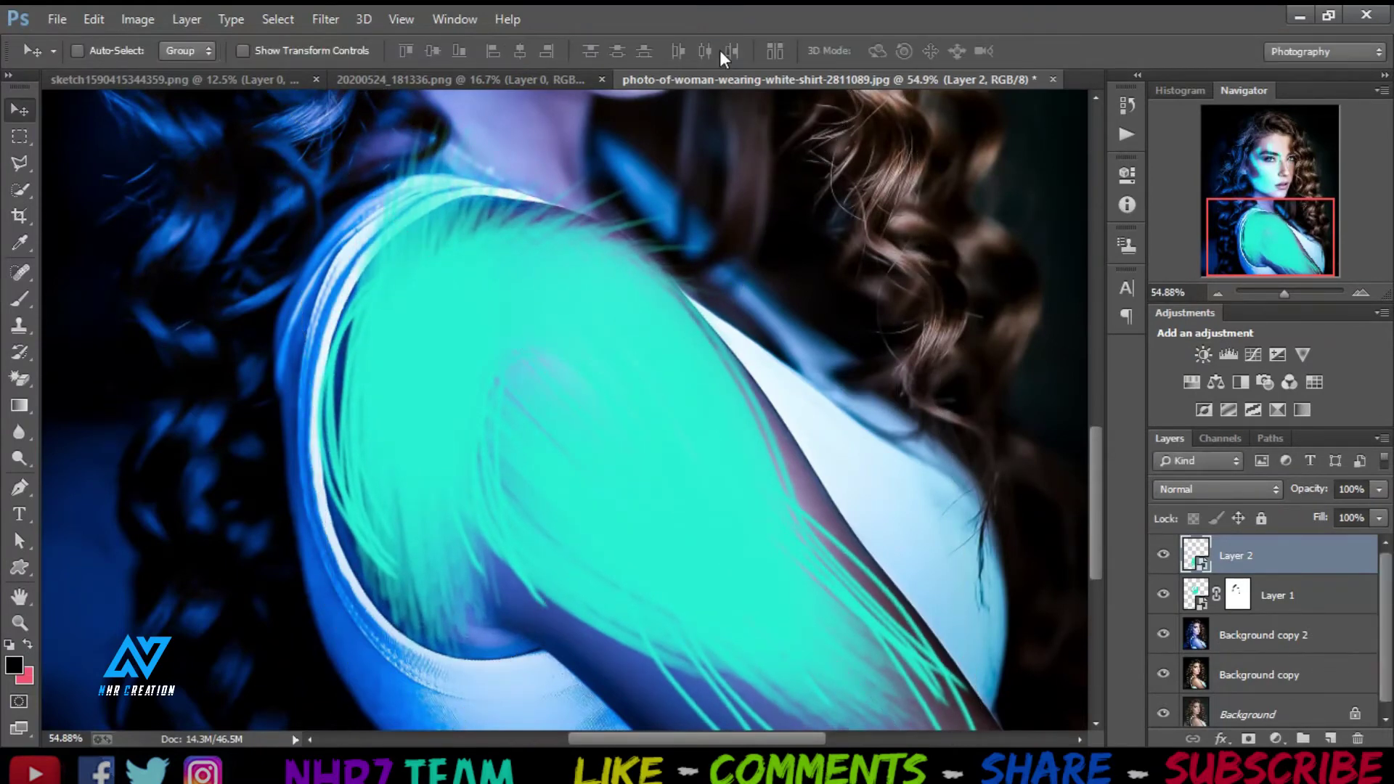
click(1223, 488)
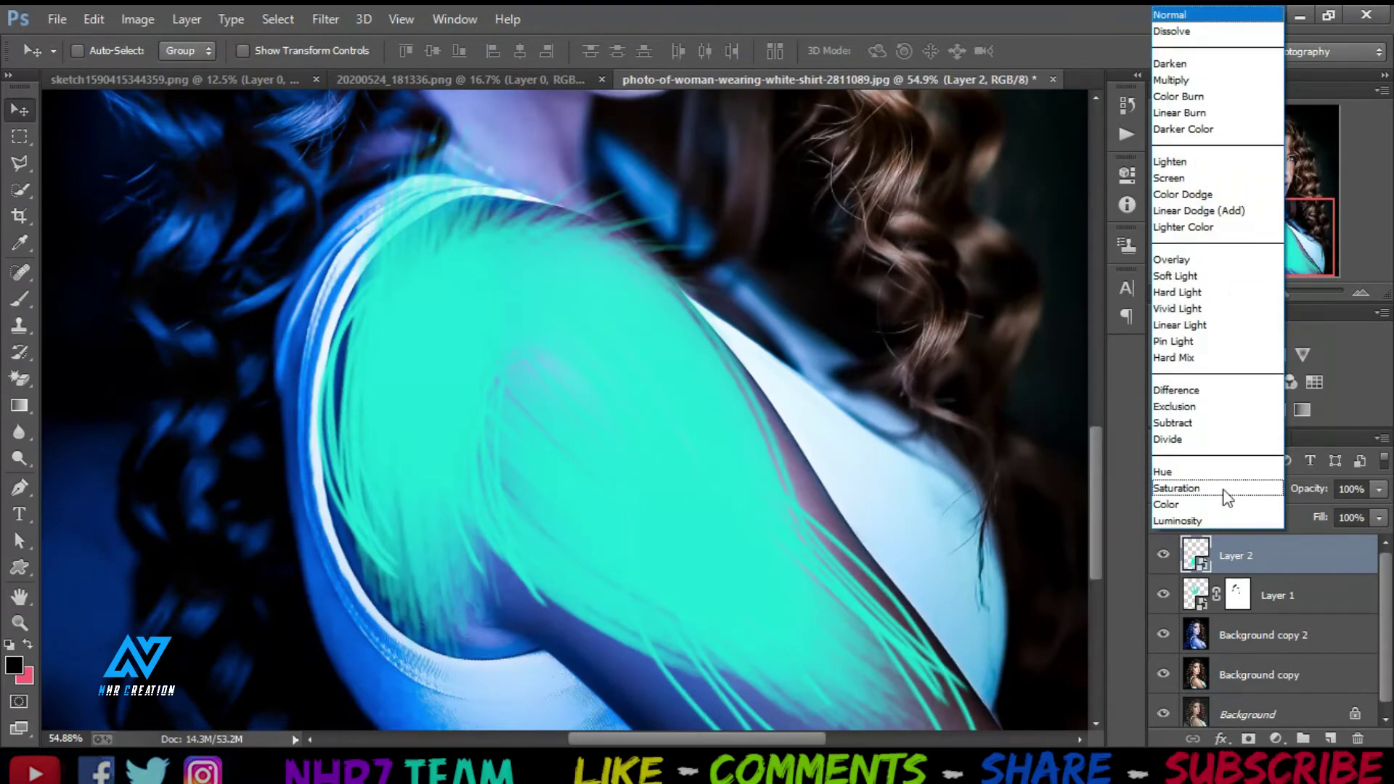
click(1186, 265)
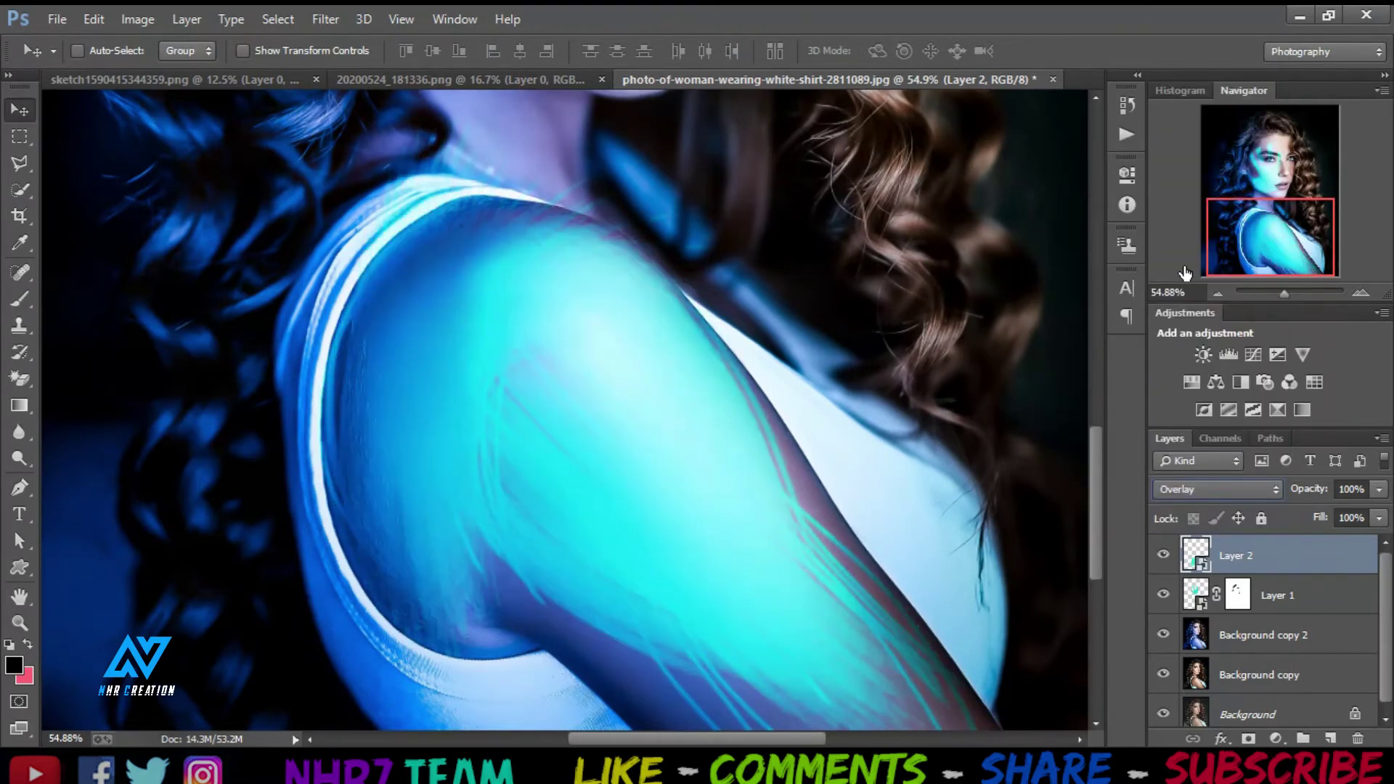
drag(1284, 293, 1278, 293)
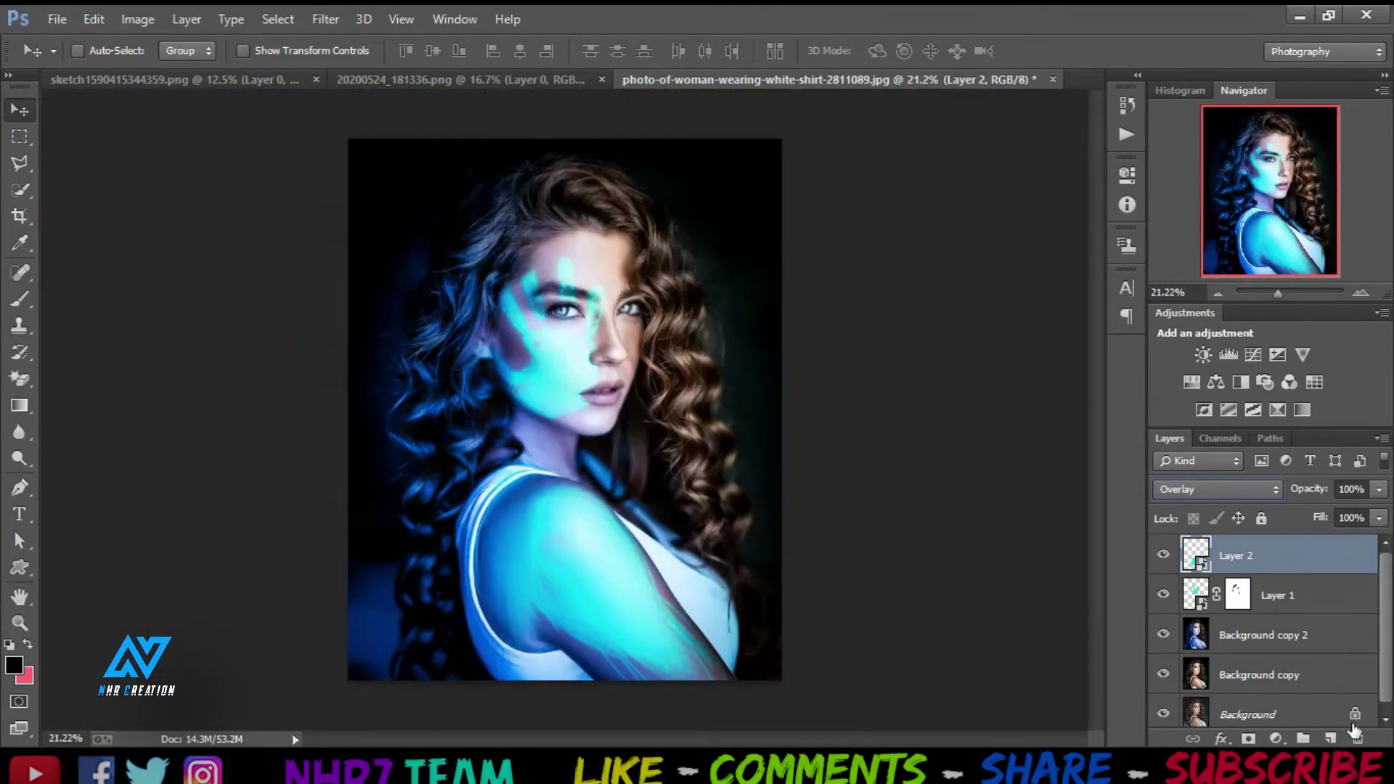
click(1331, 738)
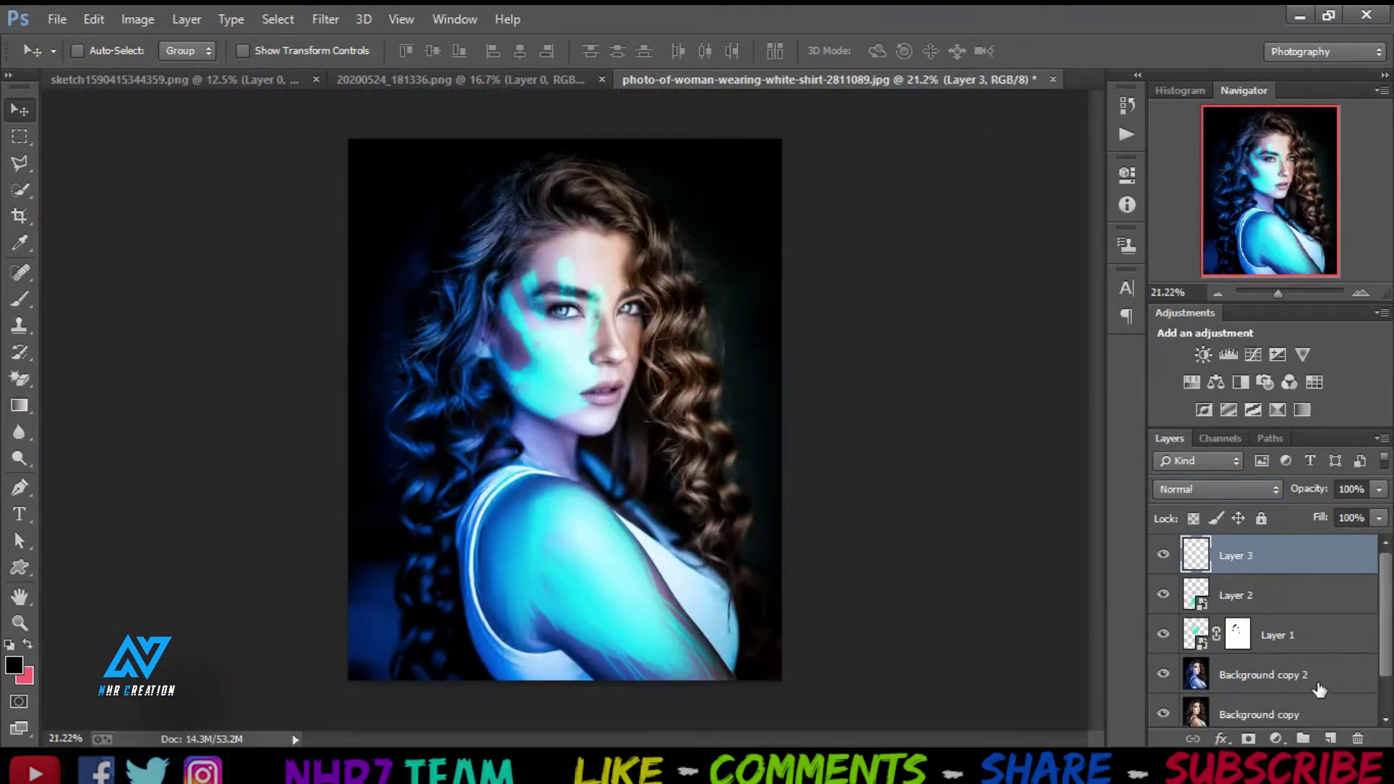
drag(1301, 565, 1301, 618)
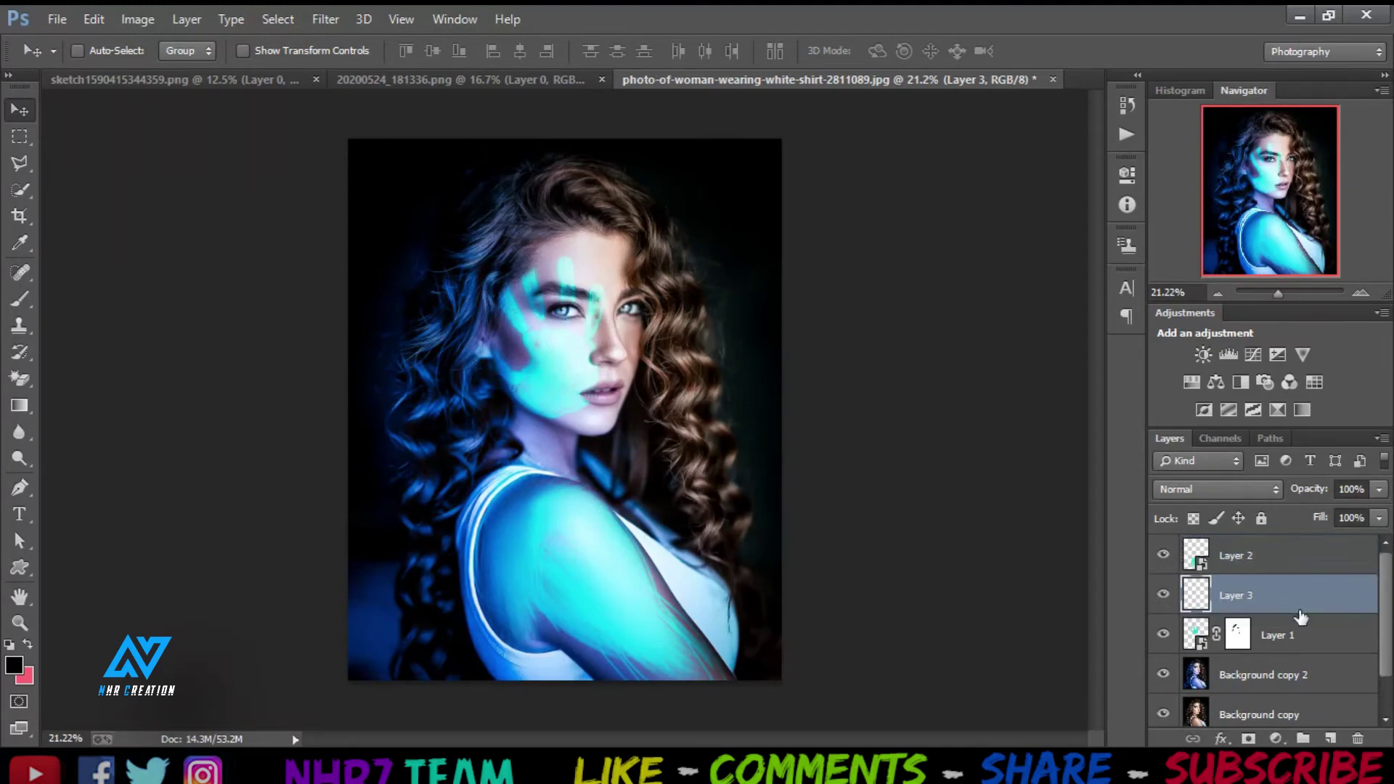
Choose the Brush tool and set the foreground to a more saturated cyan sampled from the face paint.
click(19, 298)
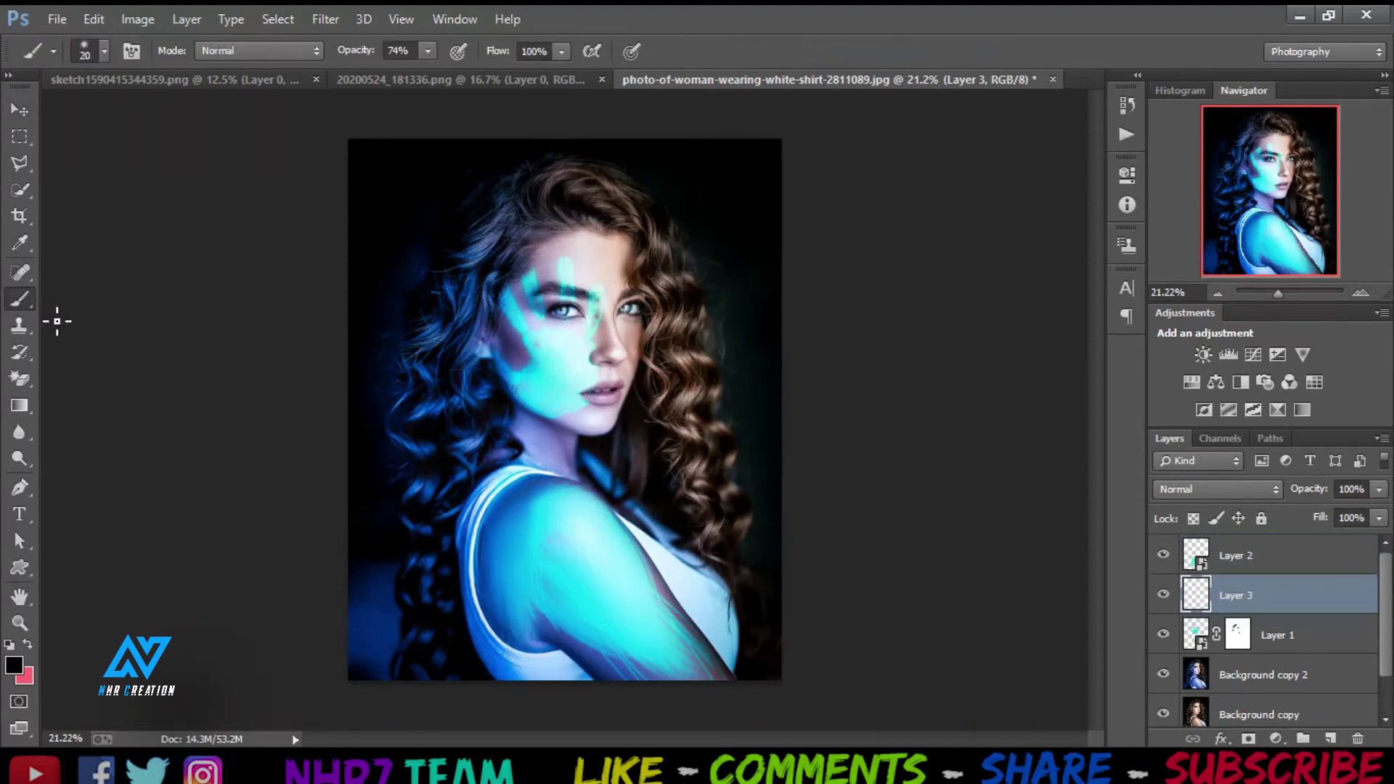
click(15, 665)
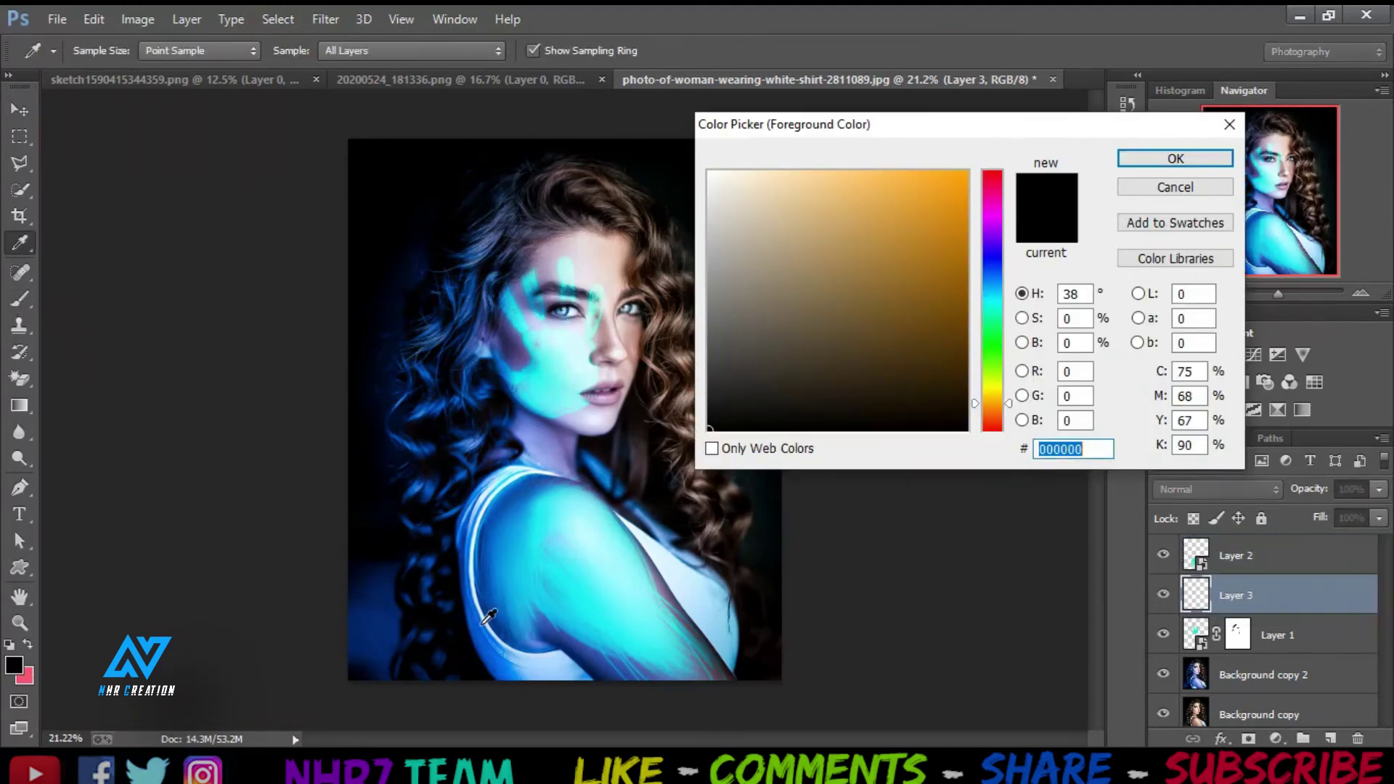
click(619, 593)
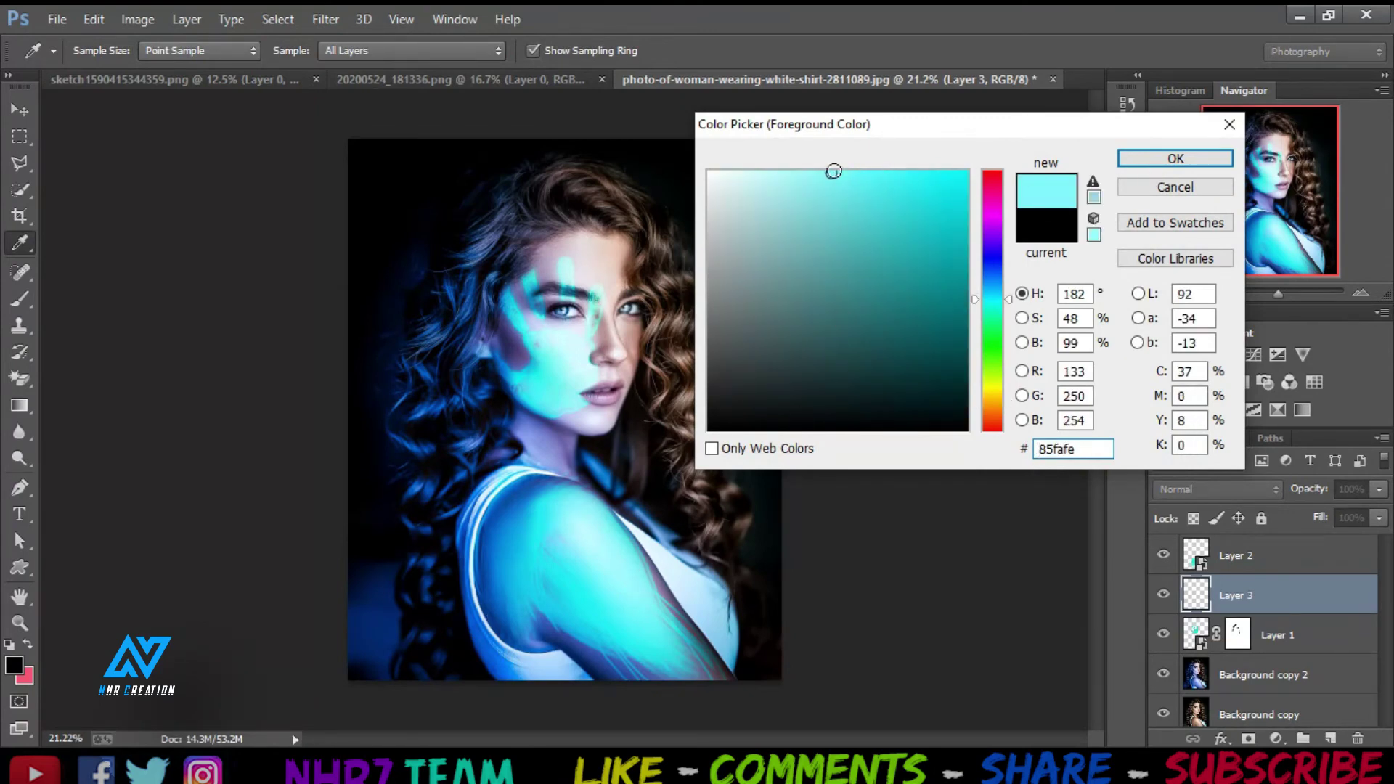
drag(834, 171, 877, 174)
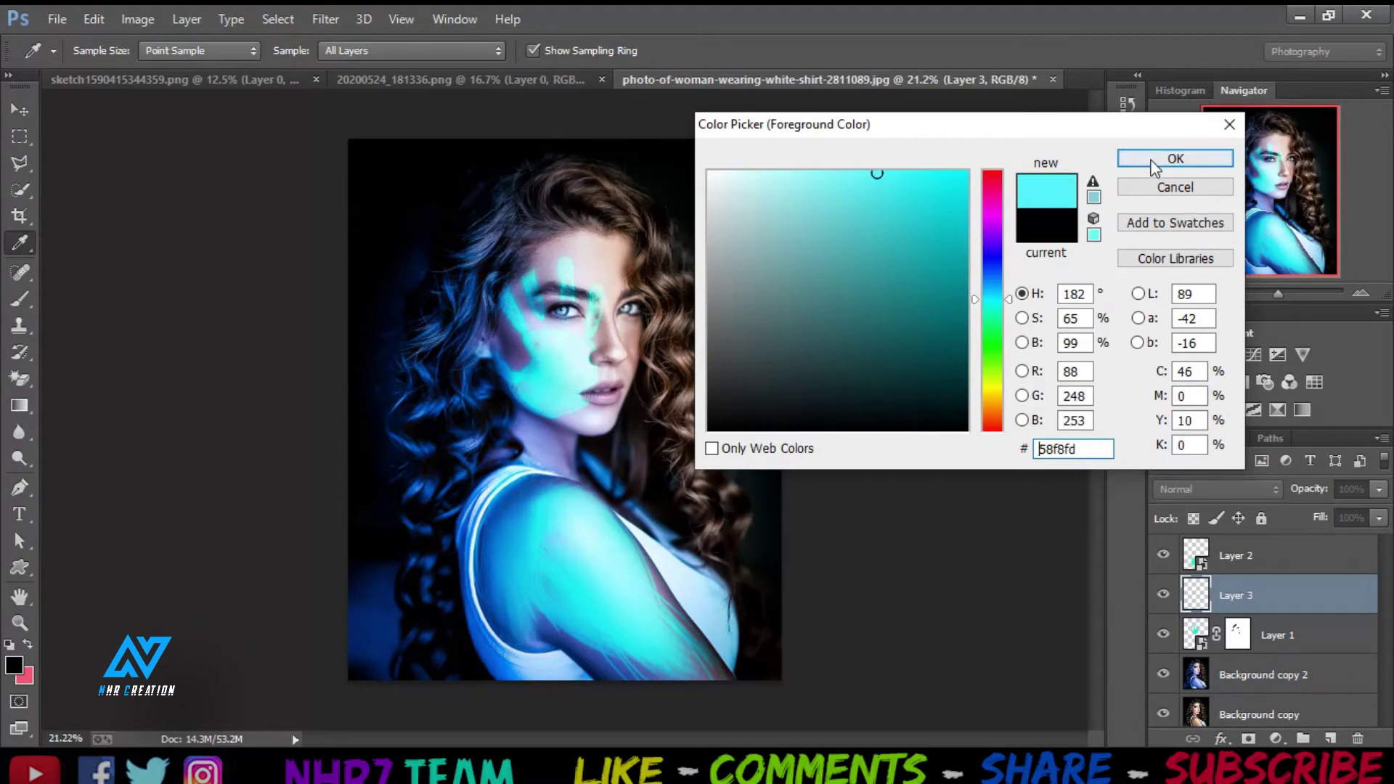
key(b)
click(1174, 159)
Paint soft cyan over the jaw shadow and down the neck to the shoulder on Layer 3.
drag(1278, 293, 1289, 293)
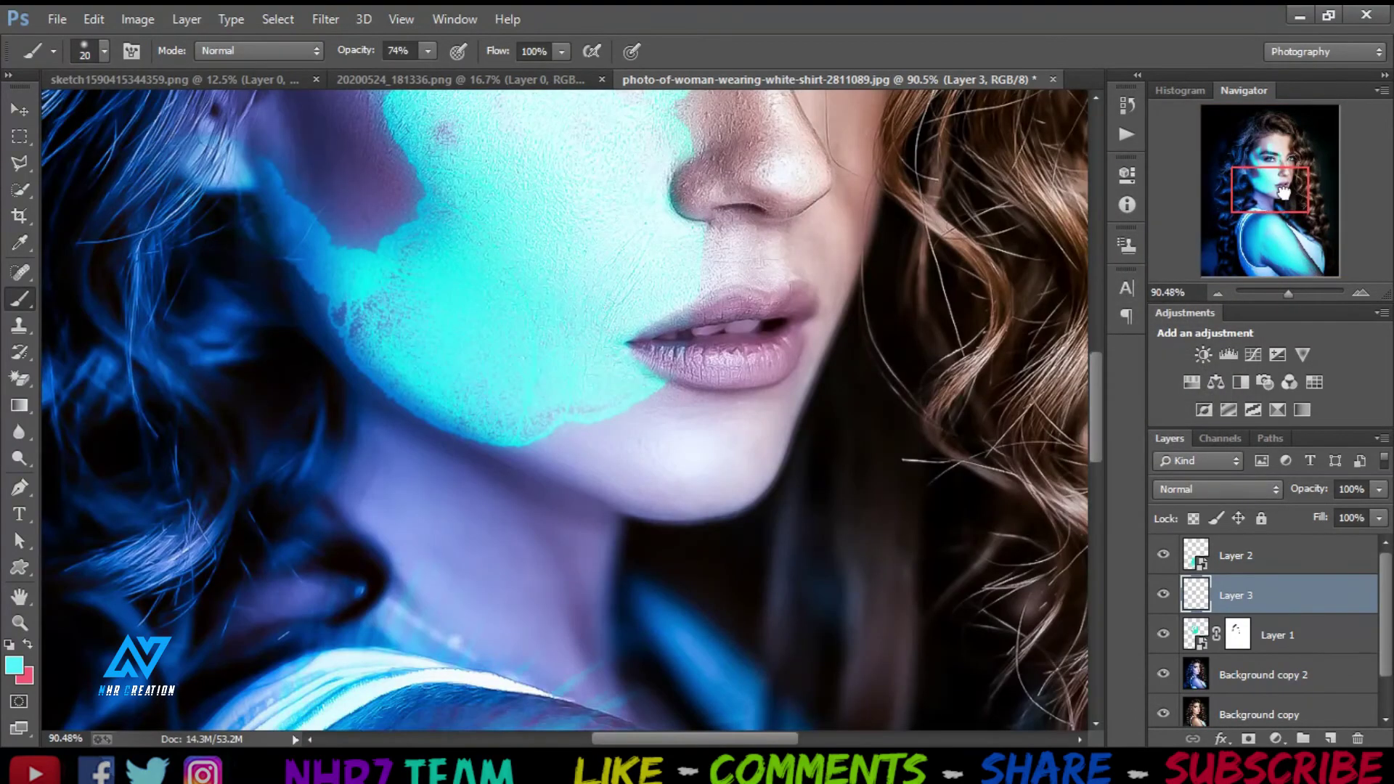
drag(1283, 192, 1281, 204)
right_click(455, 339)
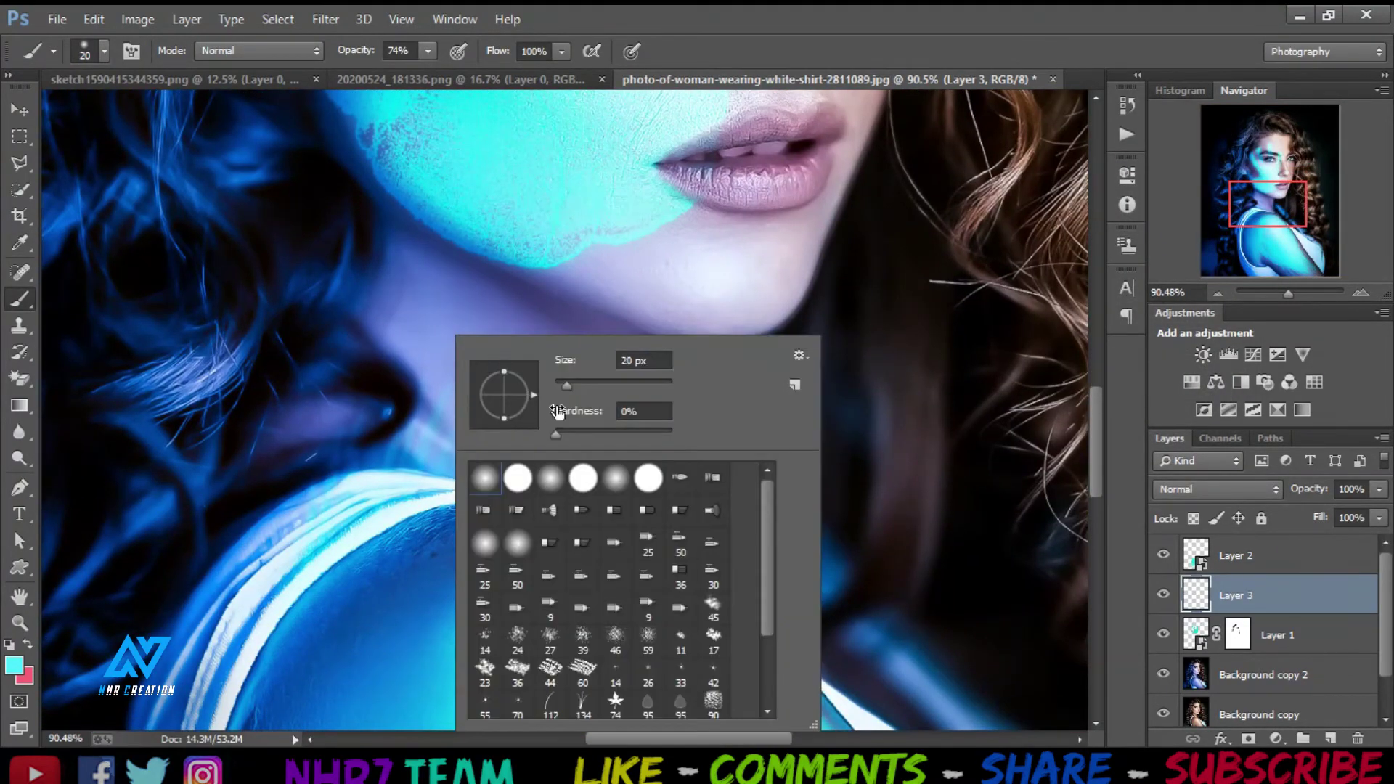
click(393, 272)
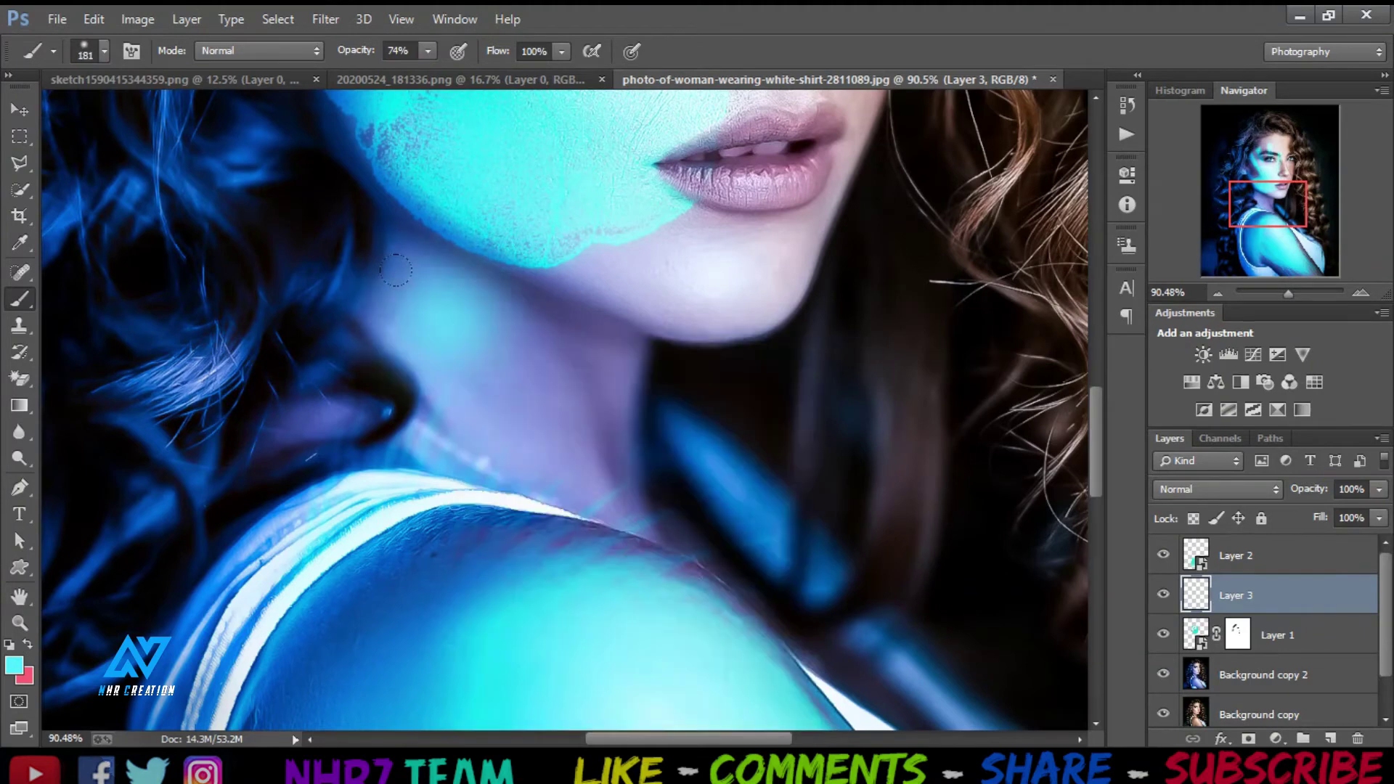
mouse_move(401, 282)
mouse_down()
mouse_move(458, 368)
mouse_move(533, 395)
mouse_up()
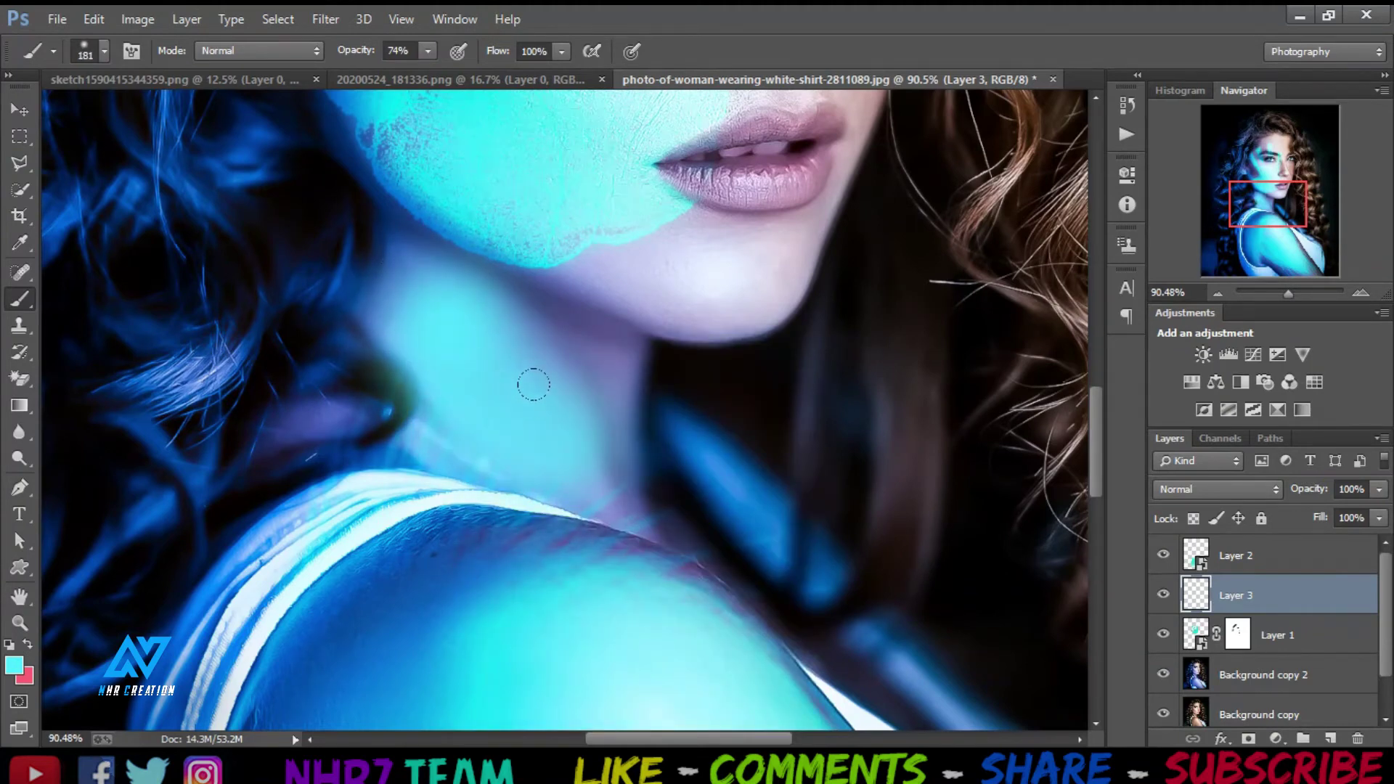
key(bracketleft)
drag(535, 321, 641, 515)
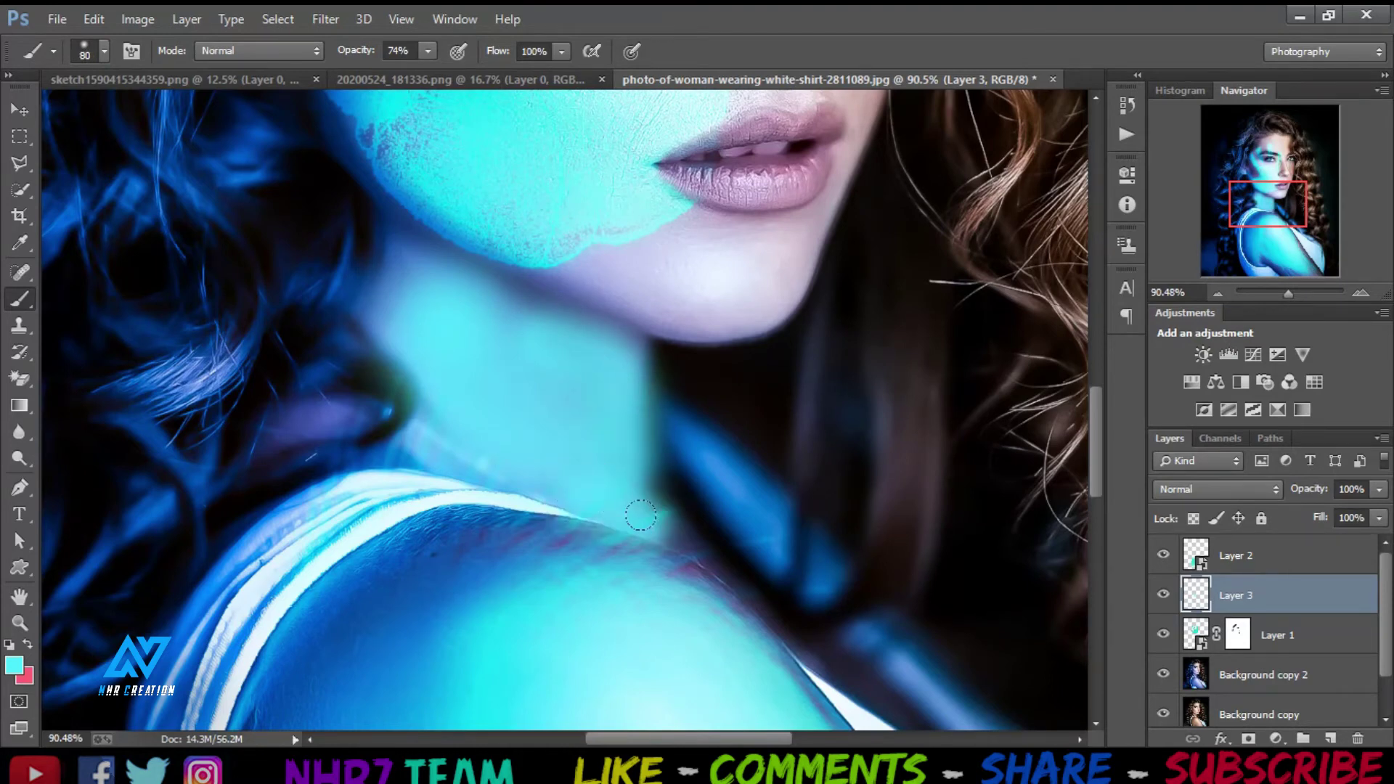
drag(446, 442, 374, 410)
drag(361, 240, 481, 308)
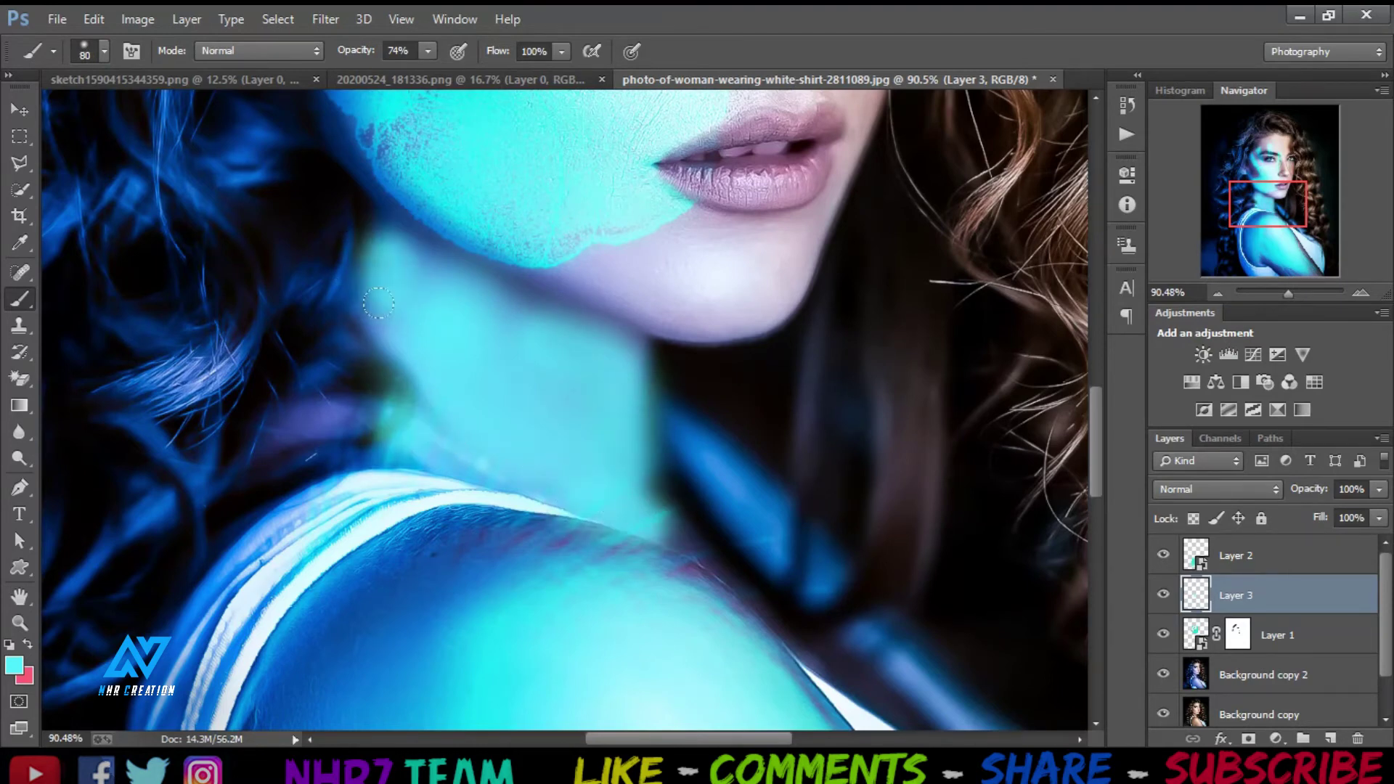
mouse_move(433, 260)
mouse_down()
mouse_move(617, 356)
mouse_move(551, 413)
mouse_move(584, 467)
mouse_move(392, 396)
mouse_up()
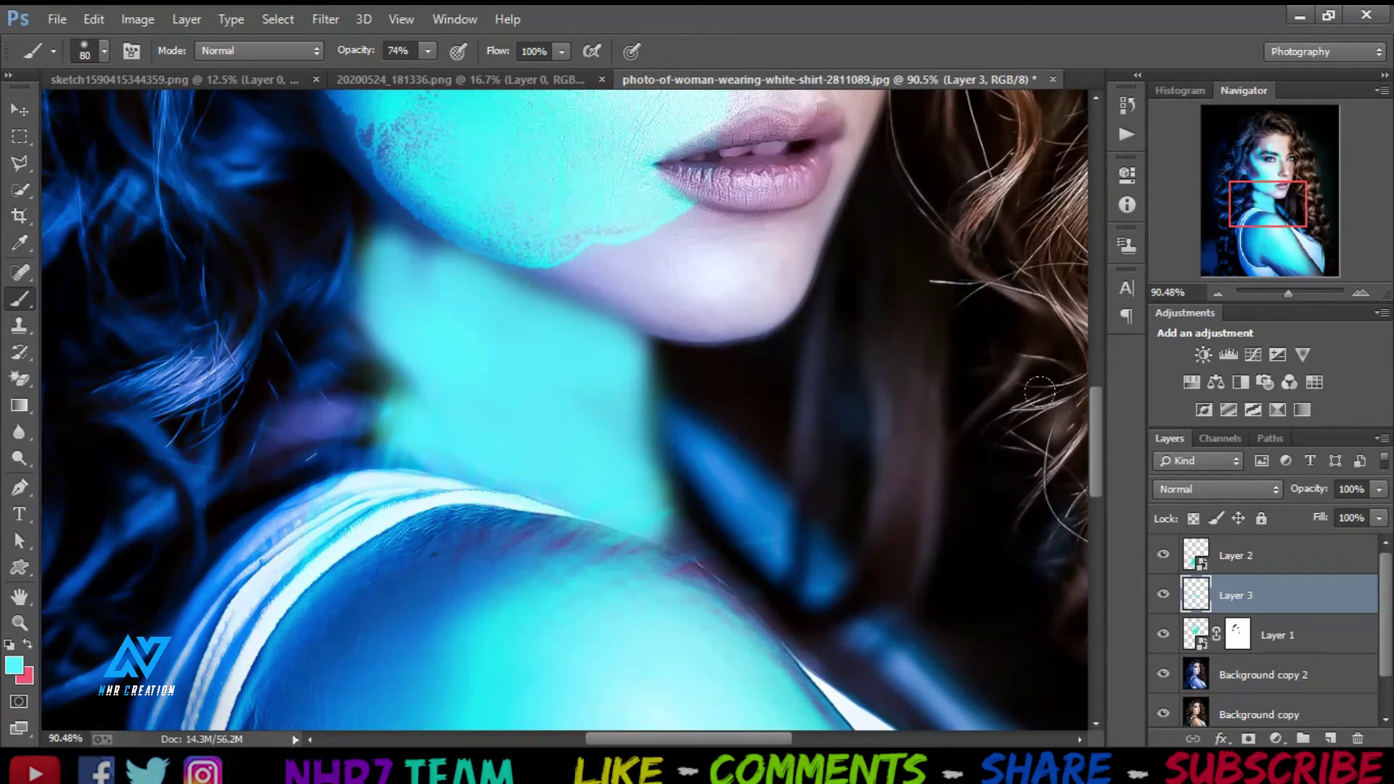
Set Layer 3's cyan paint to Overlay blend mode at 70% opacity.
click(1243, 484)
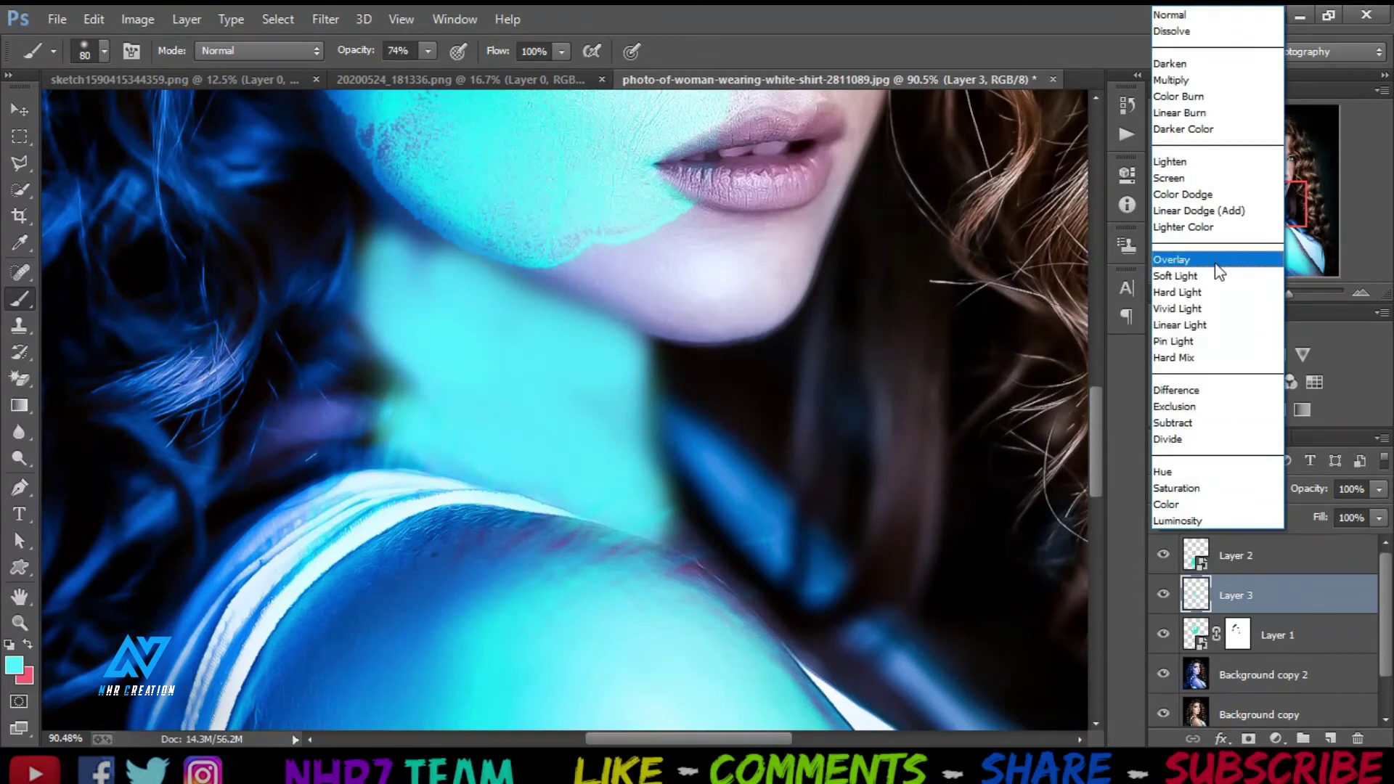
click(1219, 261)
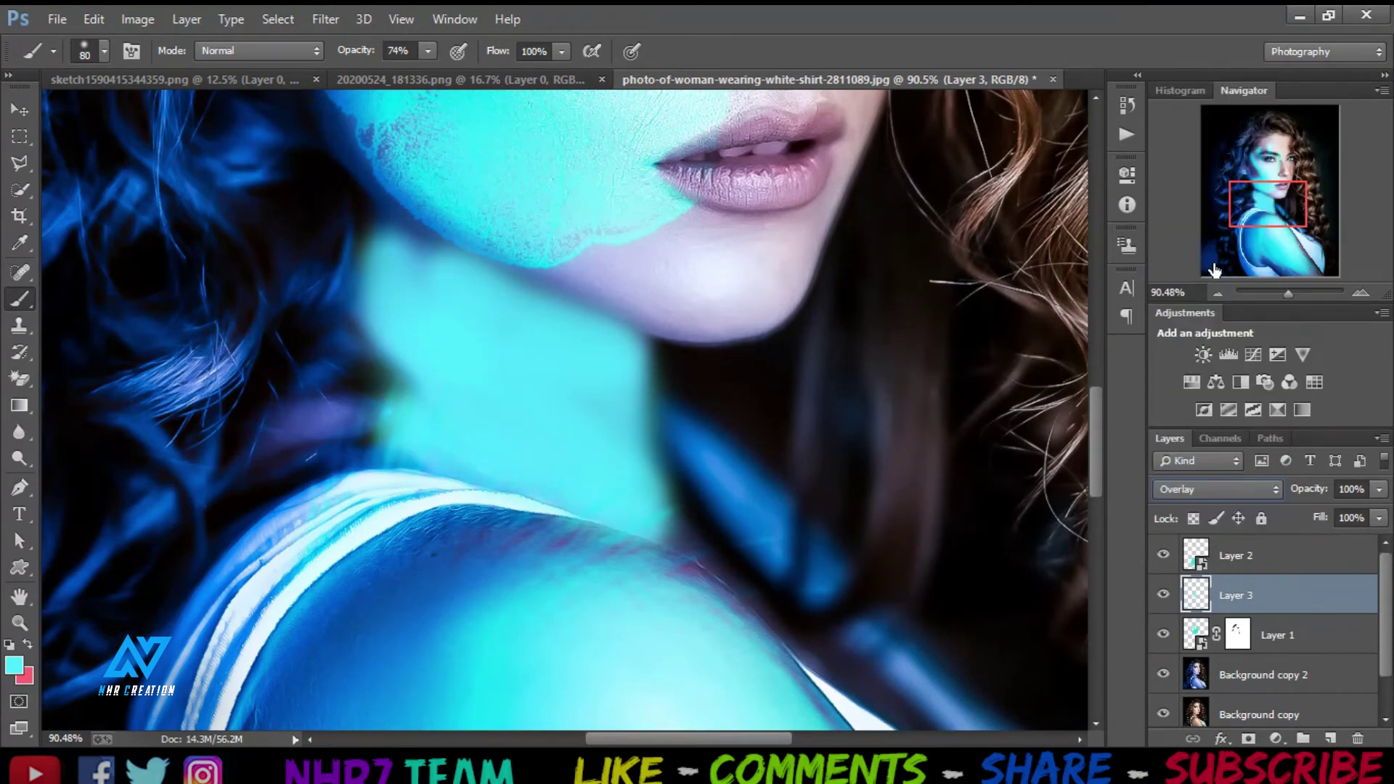
click(1379, 491)
click(1330, 513)
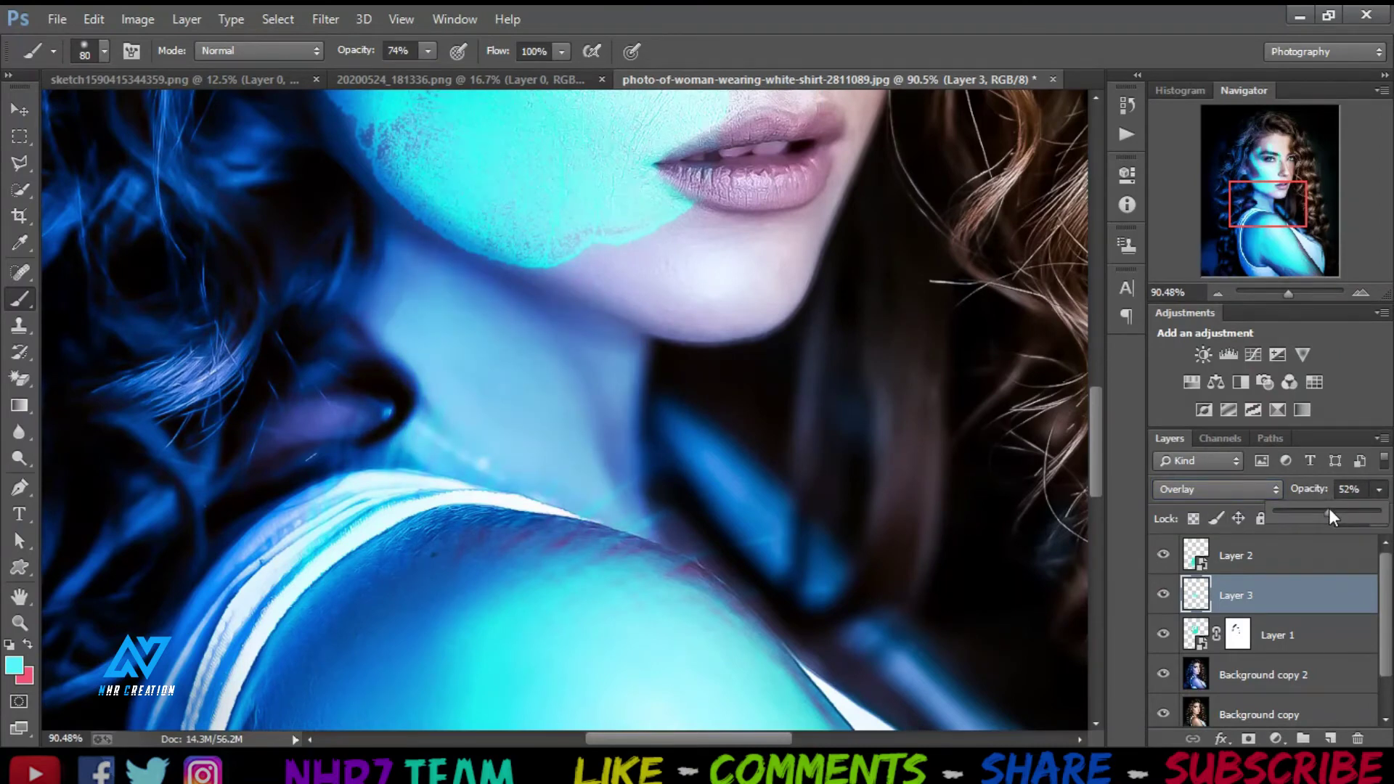
drag(1345, 512, 1345, 513)
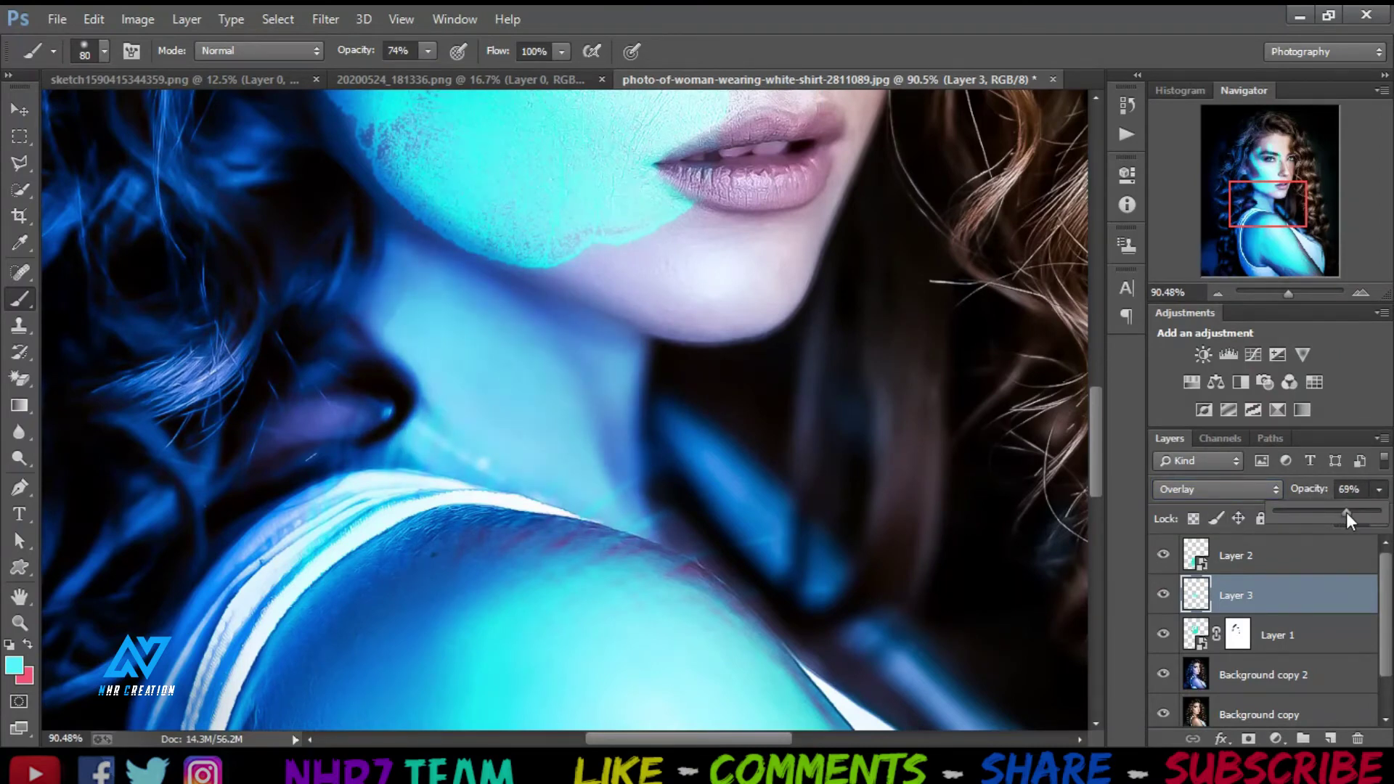
click(1379, 492)
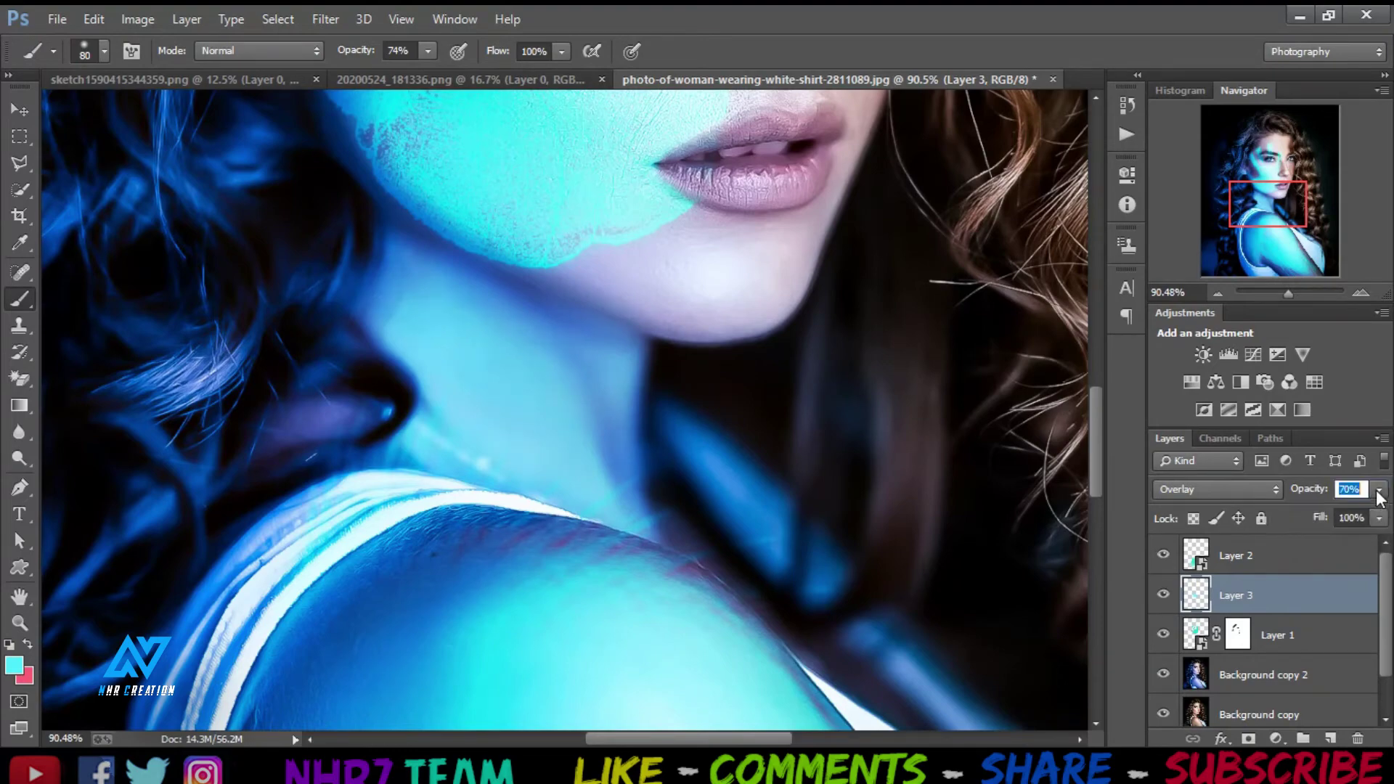
drag(1284, 289, 1280, 293)
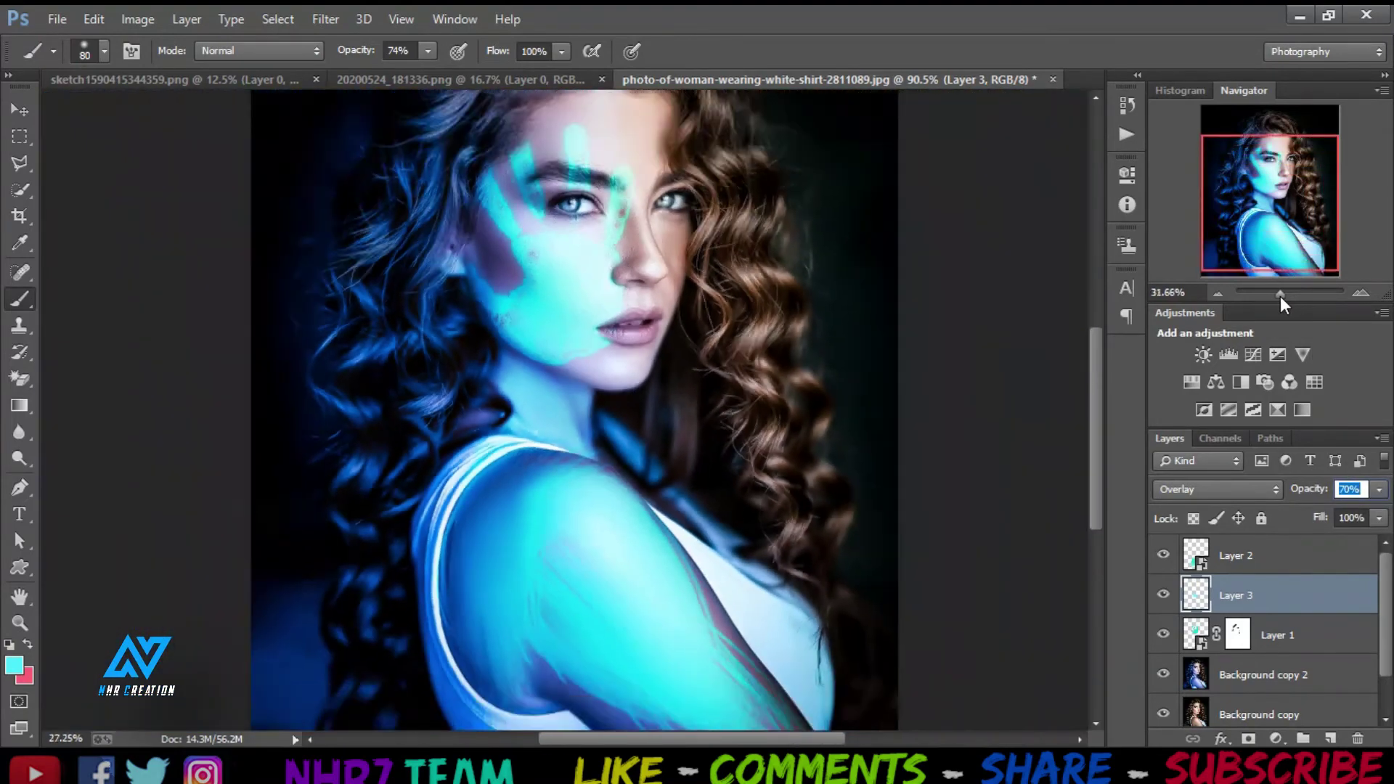
Add a layer mask to Layer 2 and paint out the blue glow between neck and hair.
click(1256, 559)
click(1247, 738)
key(d)
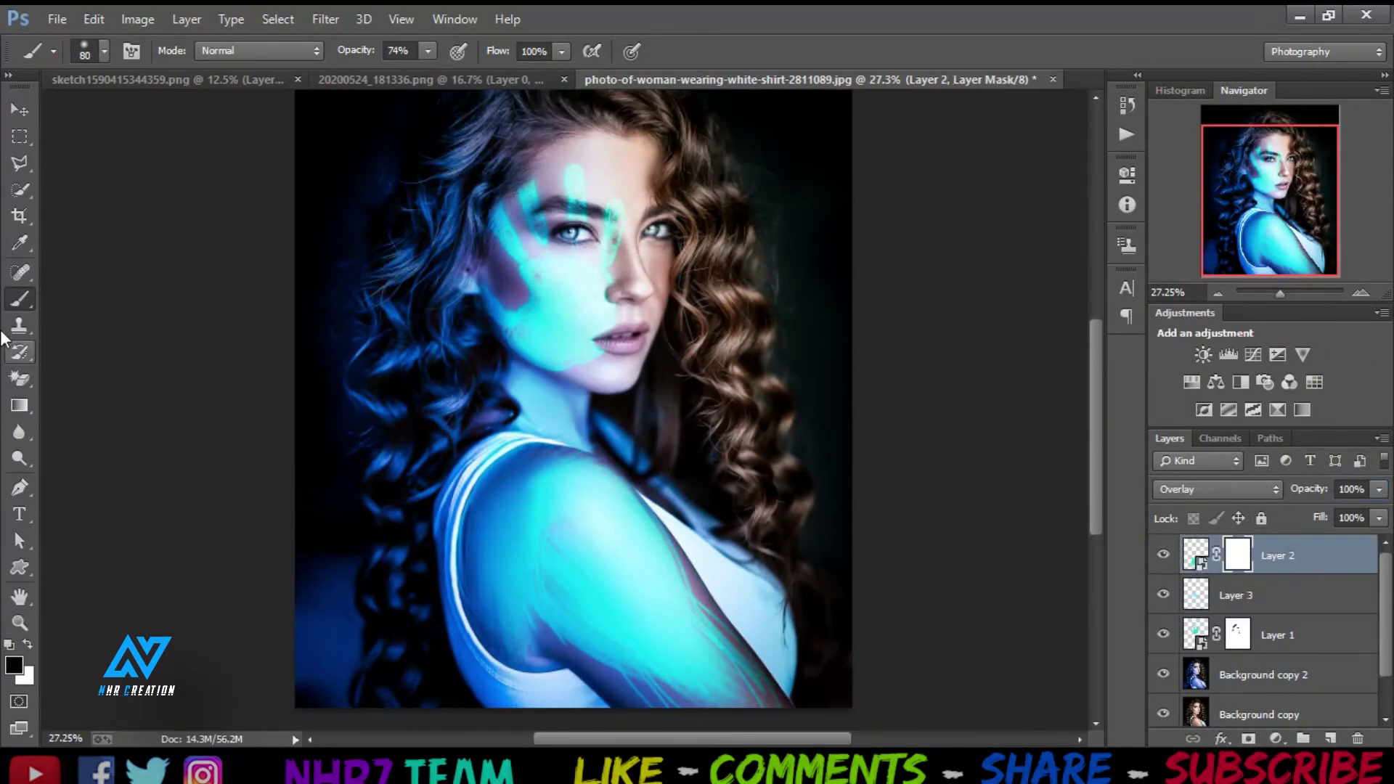
mouse_move(637, 395)
mouse_down()
mouse_move(666, 477)
mouse_move(569, 432)
mouse_up()
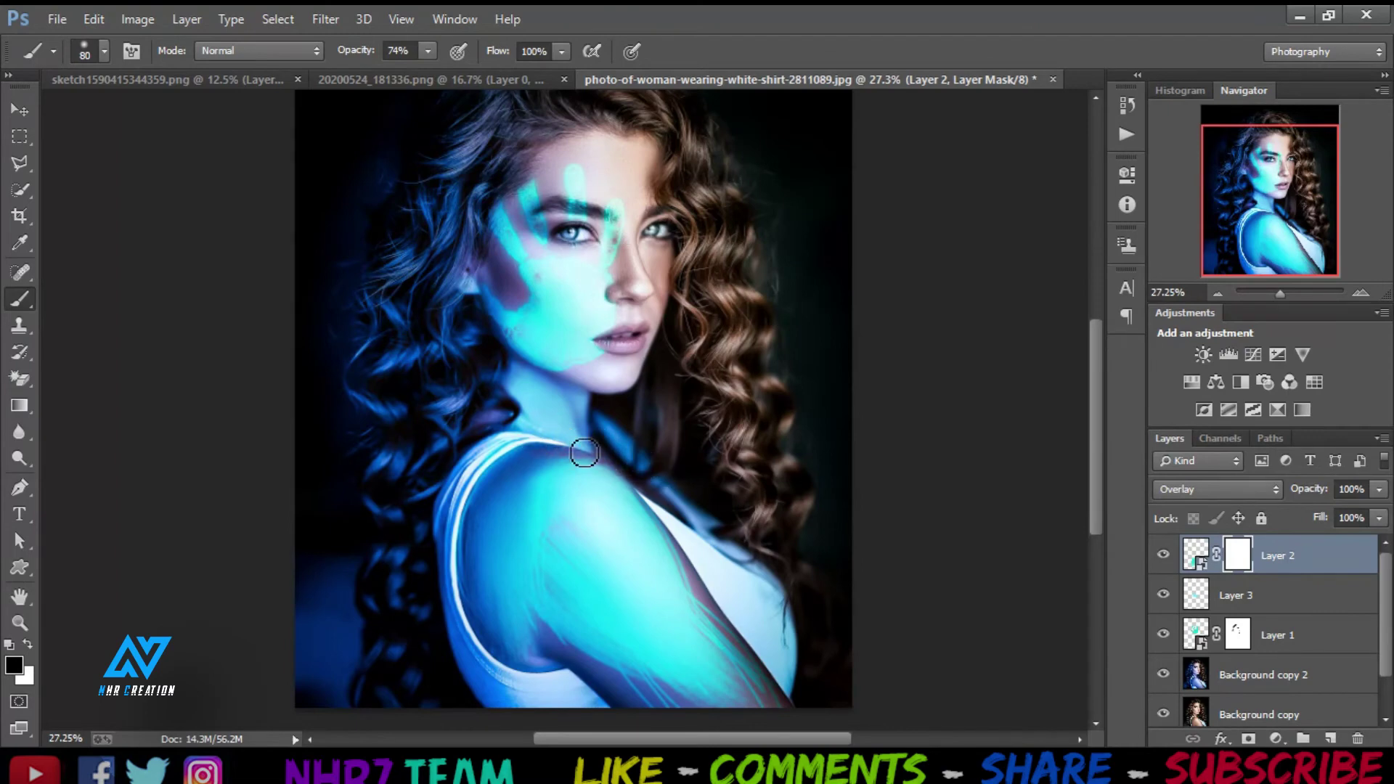
click(27, 644)
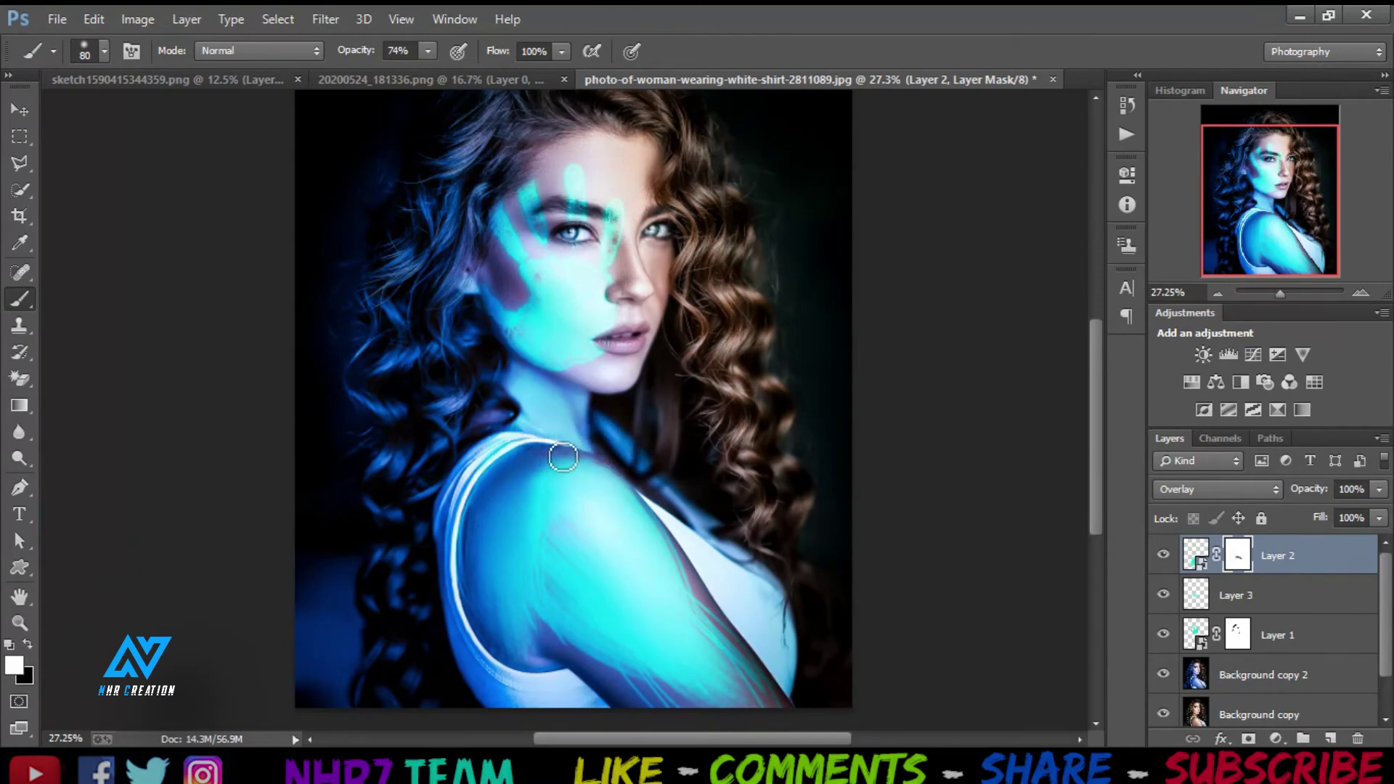
drag(592, 473, 613, 494)
Compare Layer 2 on and off, then lower its opacity to 90%.
drag(1280, 295, 1278, 295)
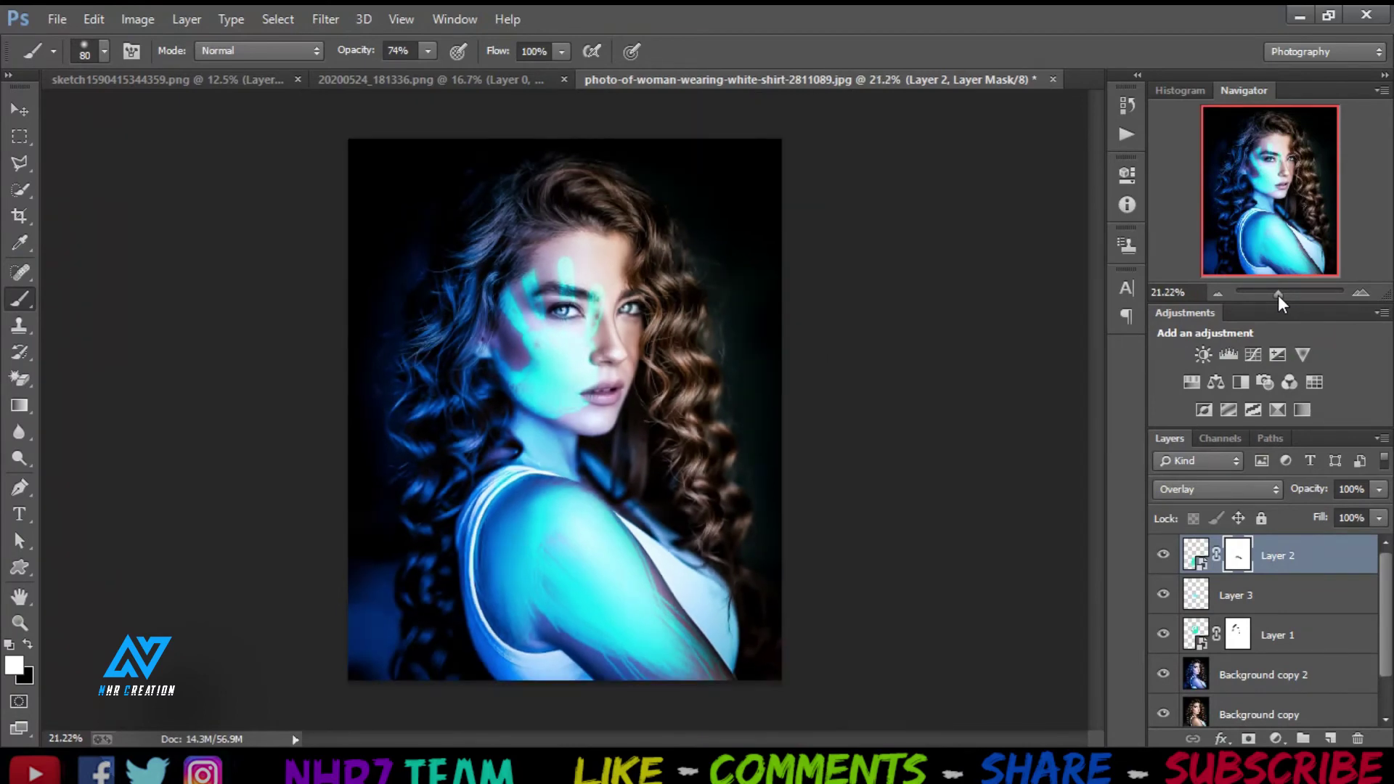
click(1163, 555)
click(1197, 556)
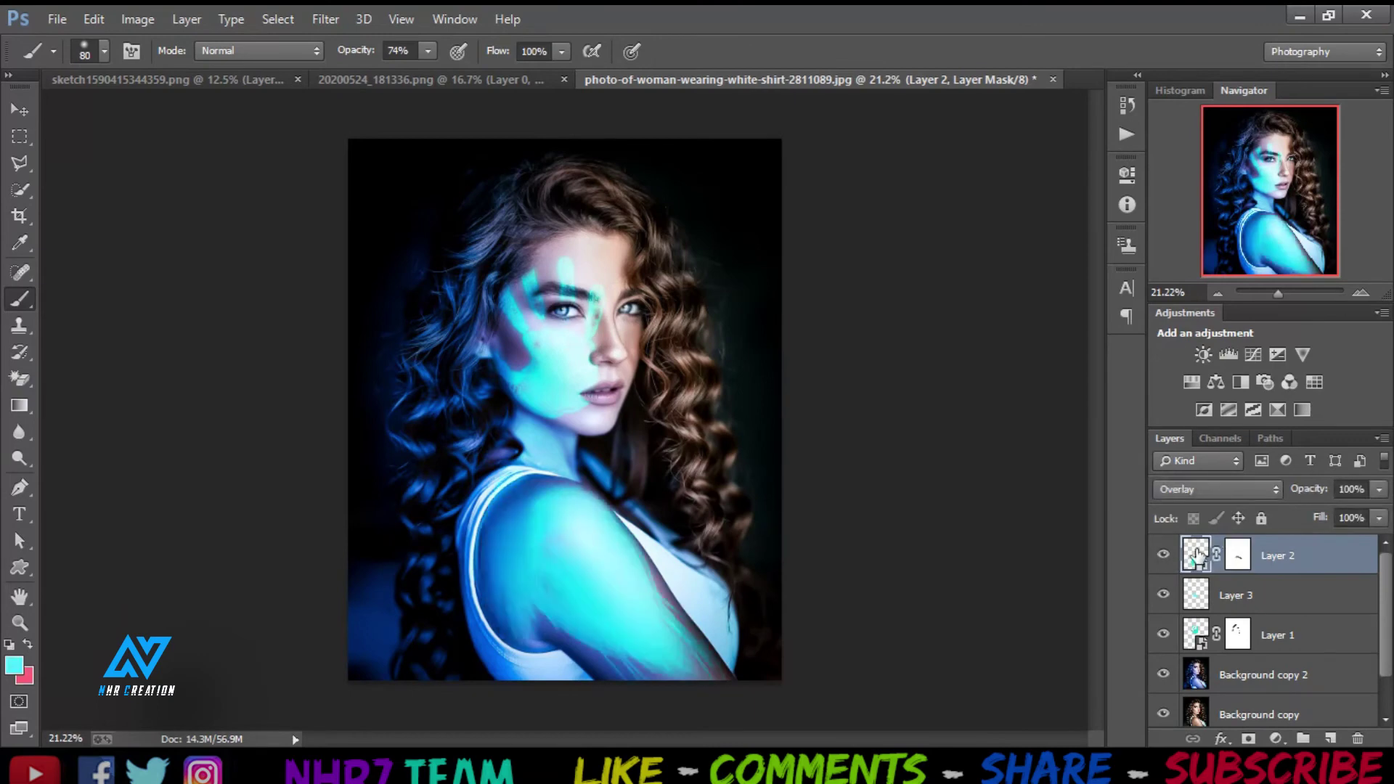
drag(1379, 489, 1353, 512)
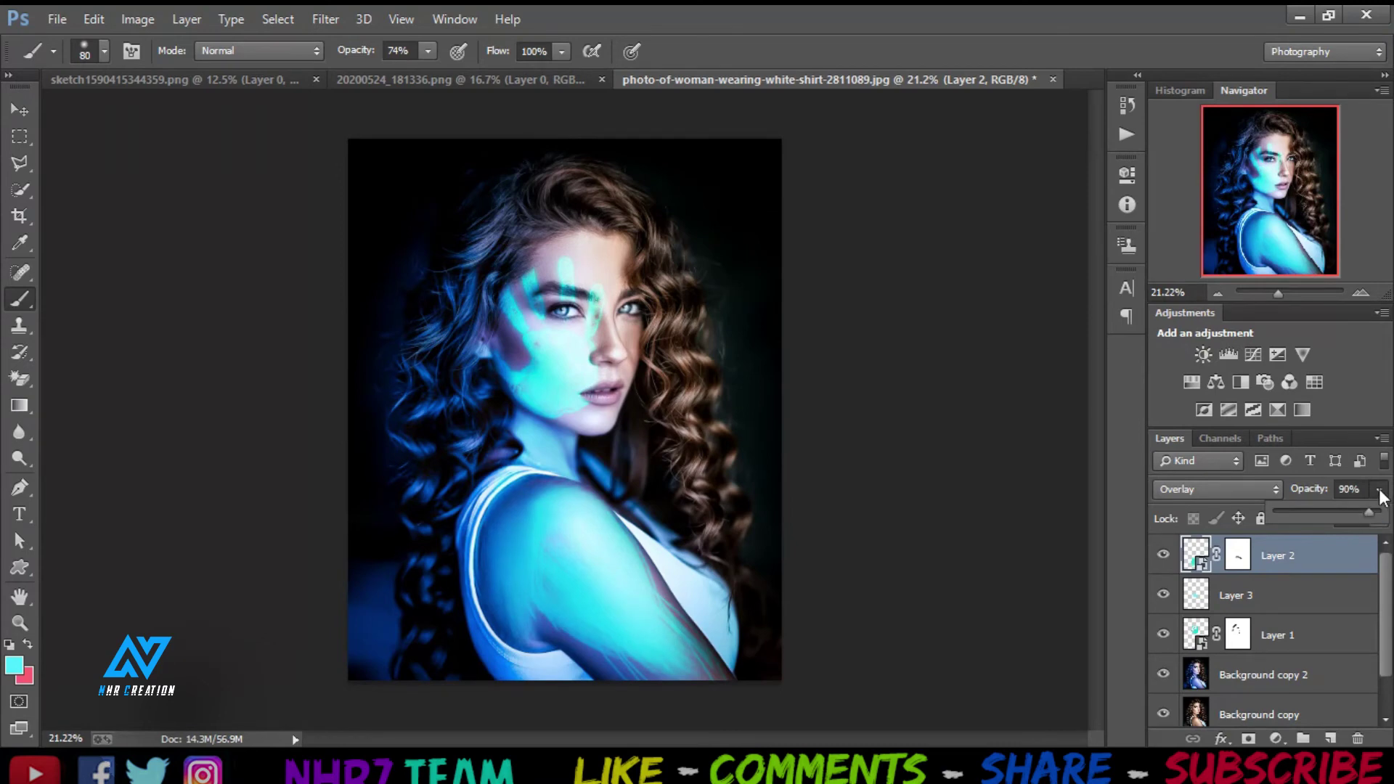
click(1379, 492)
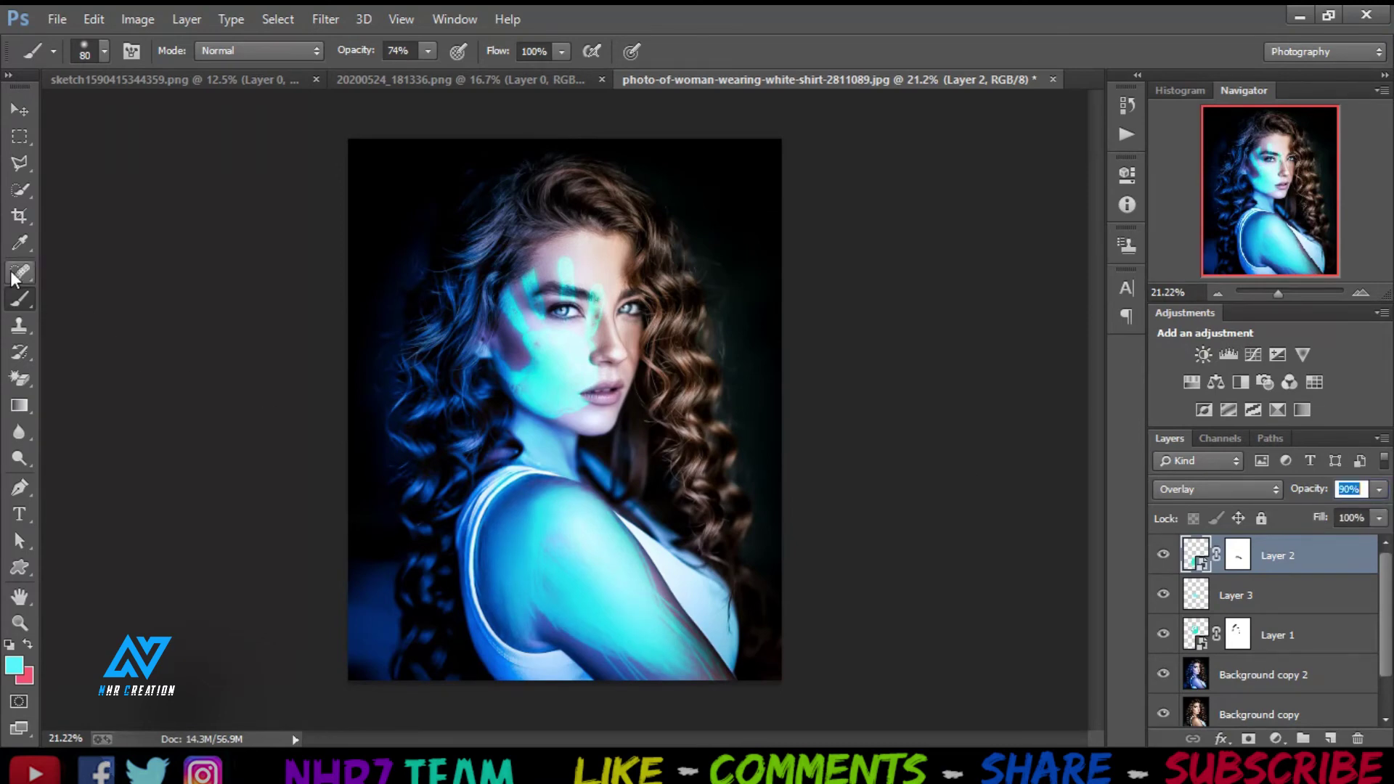
Switch to the sketch document, pick the Polygonal Lasso, and discard a first trial outline.
click(220, 81)
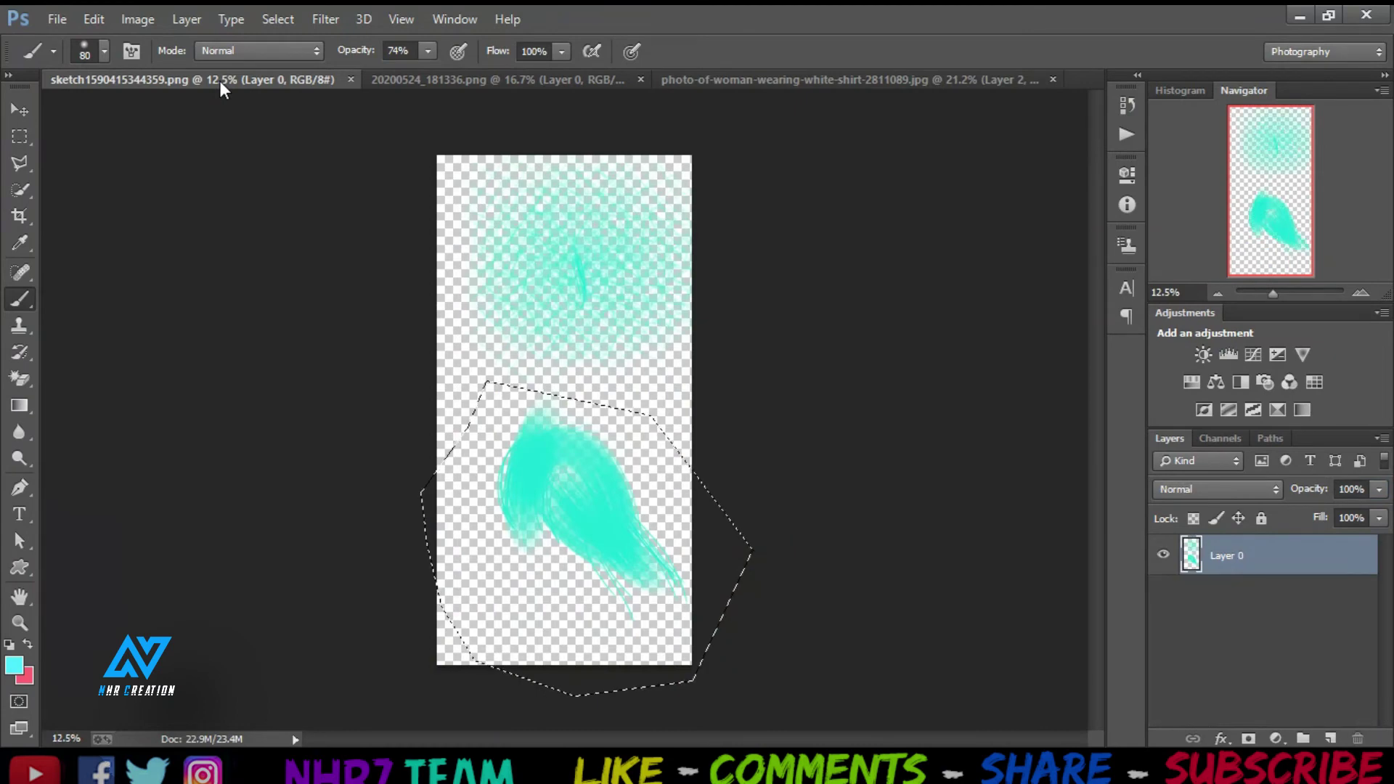
click(23, 114)
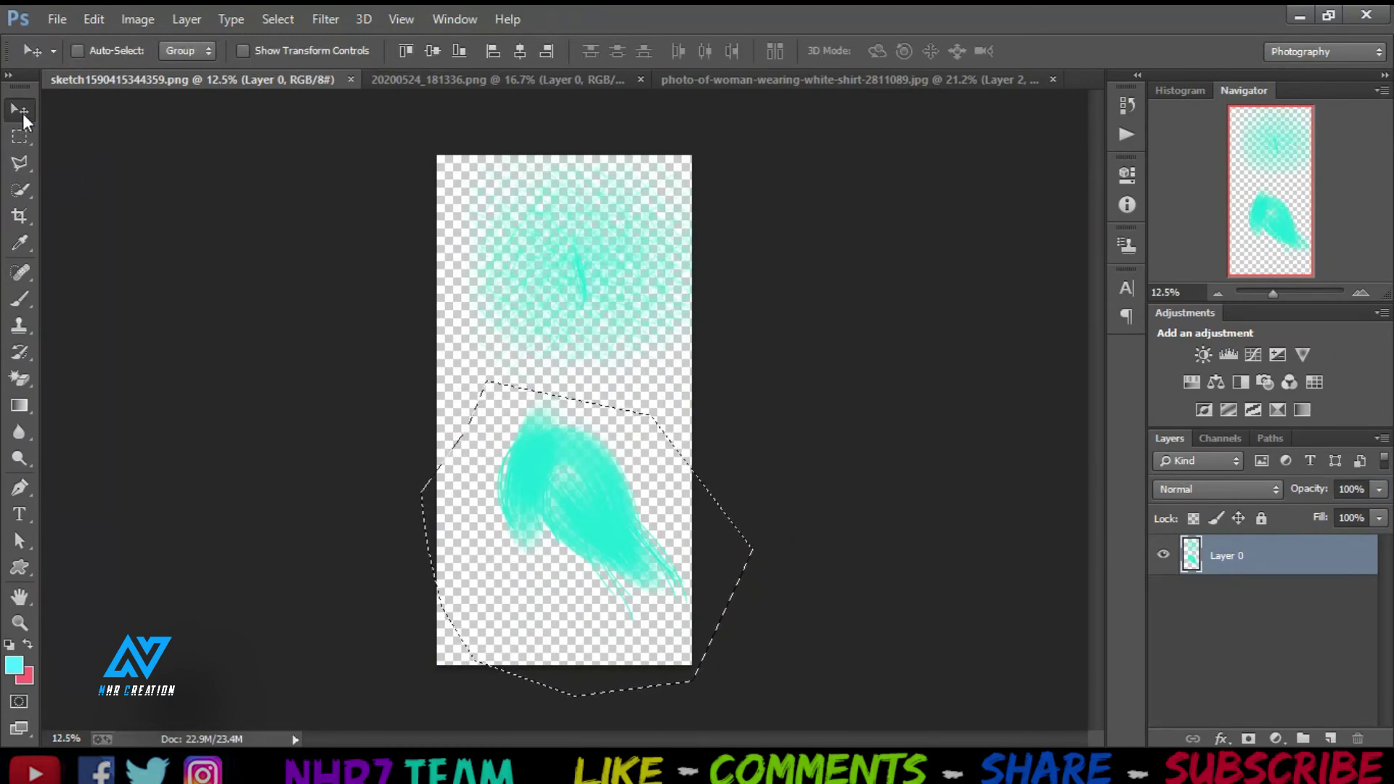
click(23, 162)
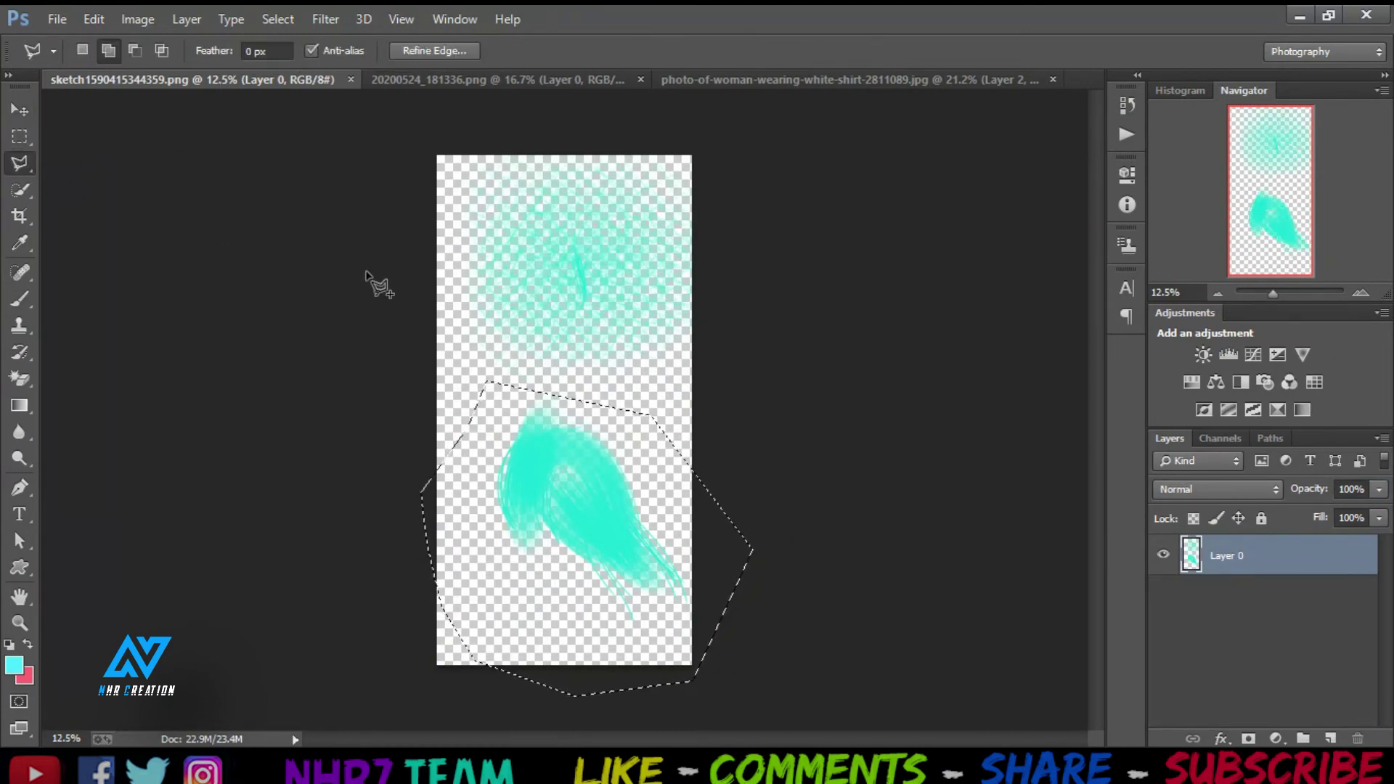
click(456, 307)
click(520, 328)
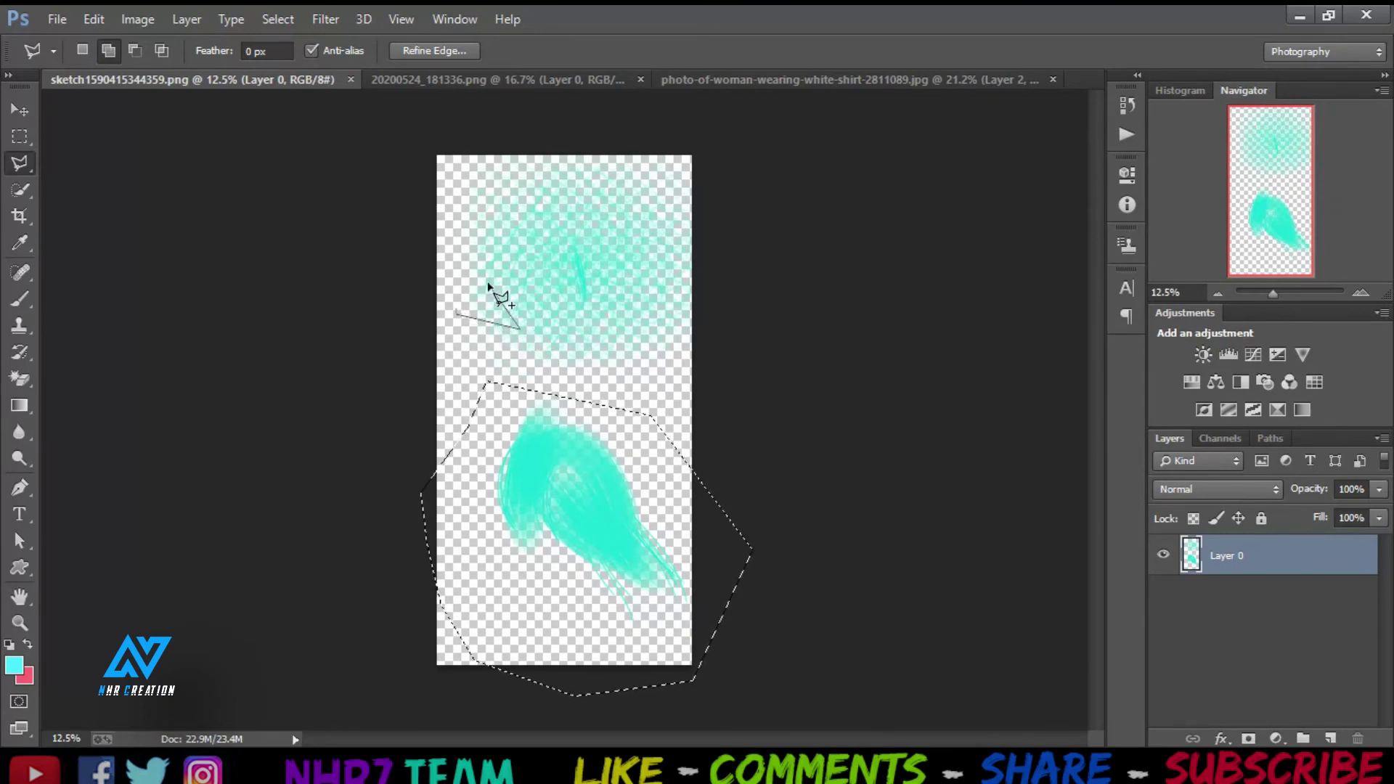
click(453, 307)
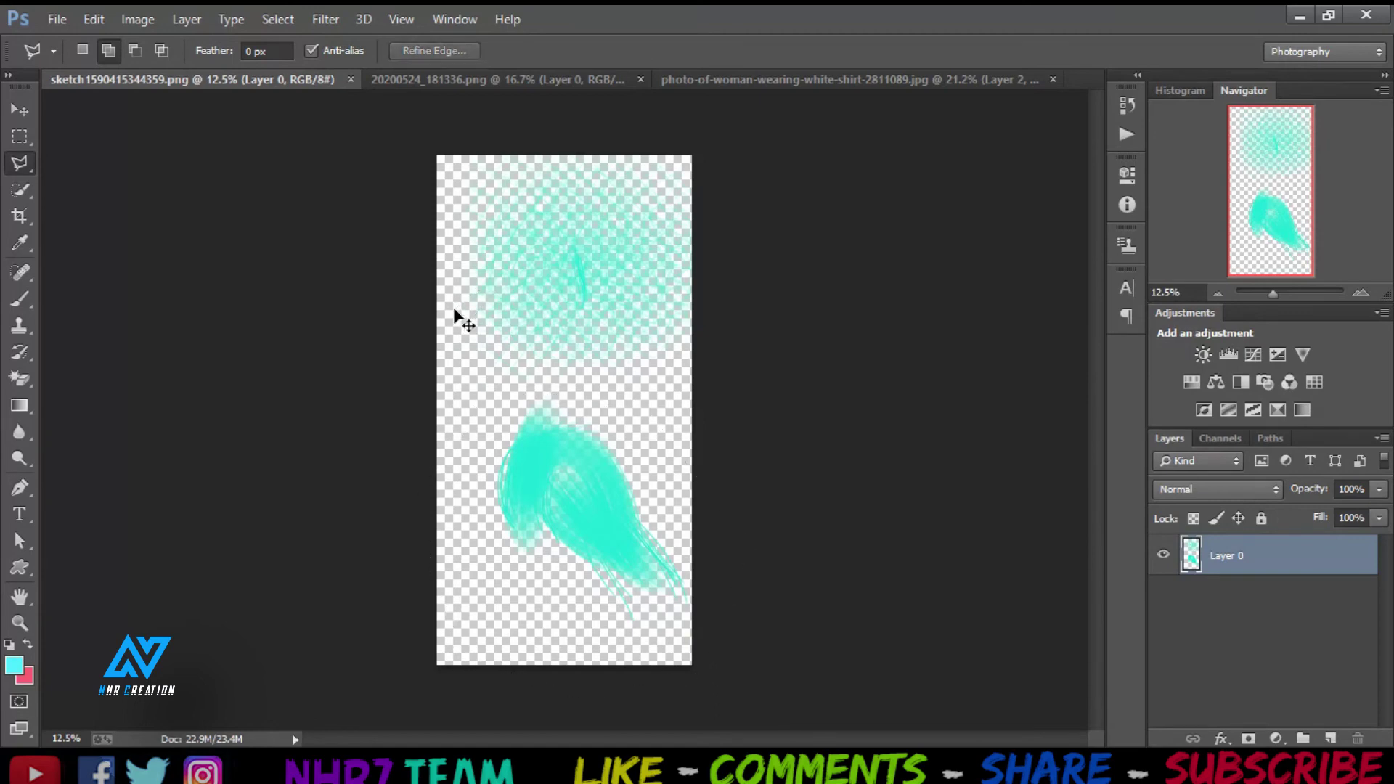
Draw a closed polygonal selection around the upper cyan scribble.
click(506, 373)
click(616, 378)
click(741, 353)
click(765, 249)
click(720, 139)
click(620, 128)
click(476, 129)
click(411, 227)
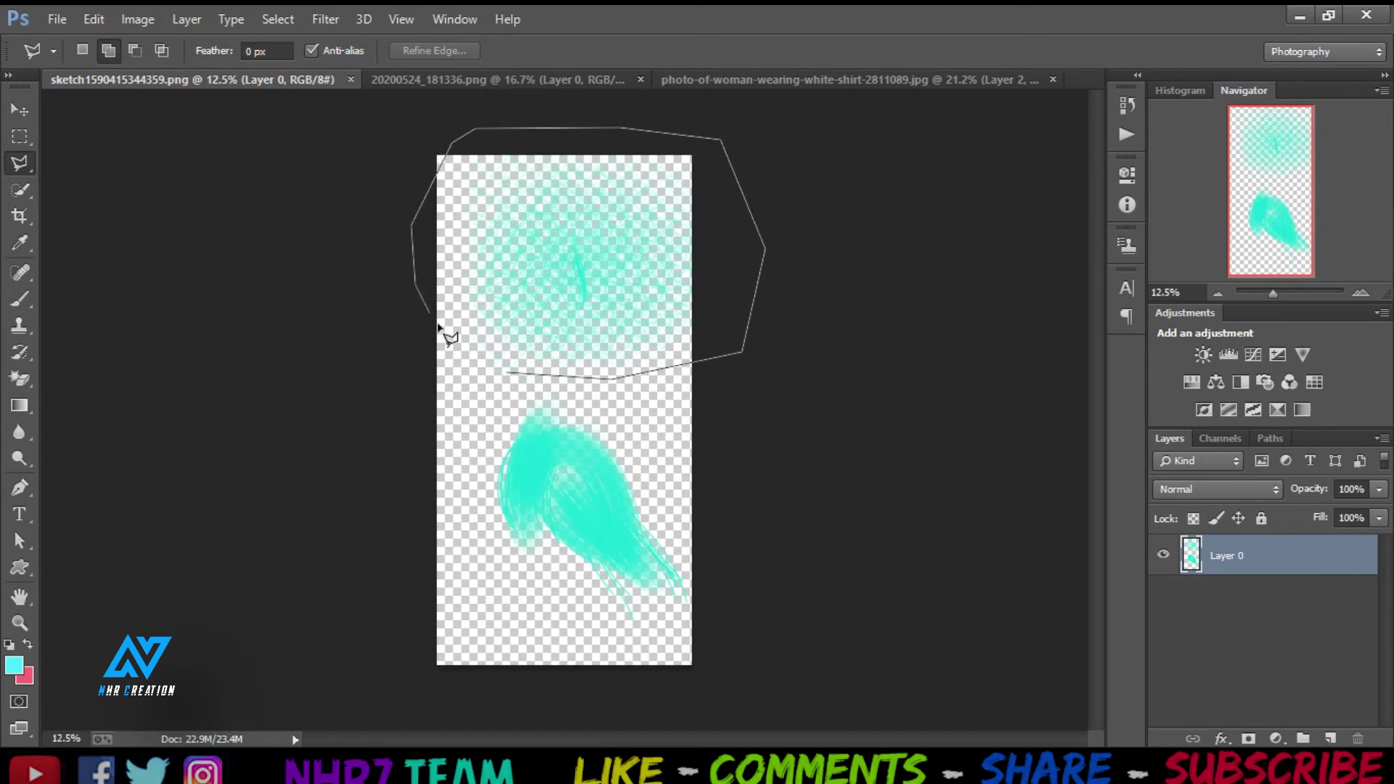
click(437, 324)
click(511, 376)
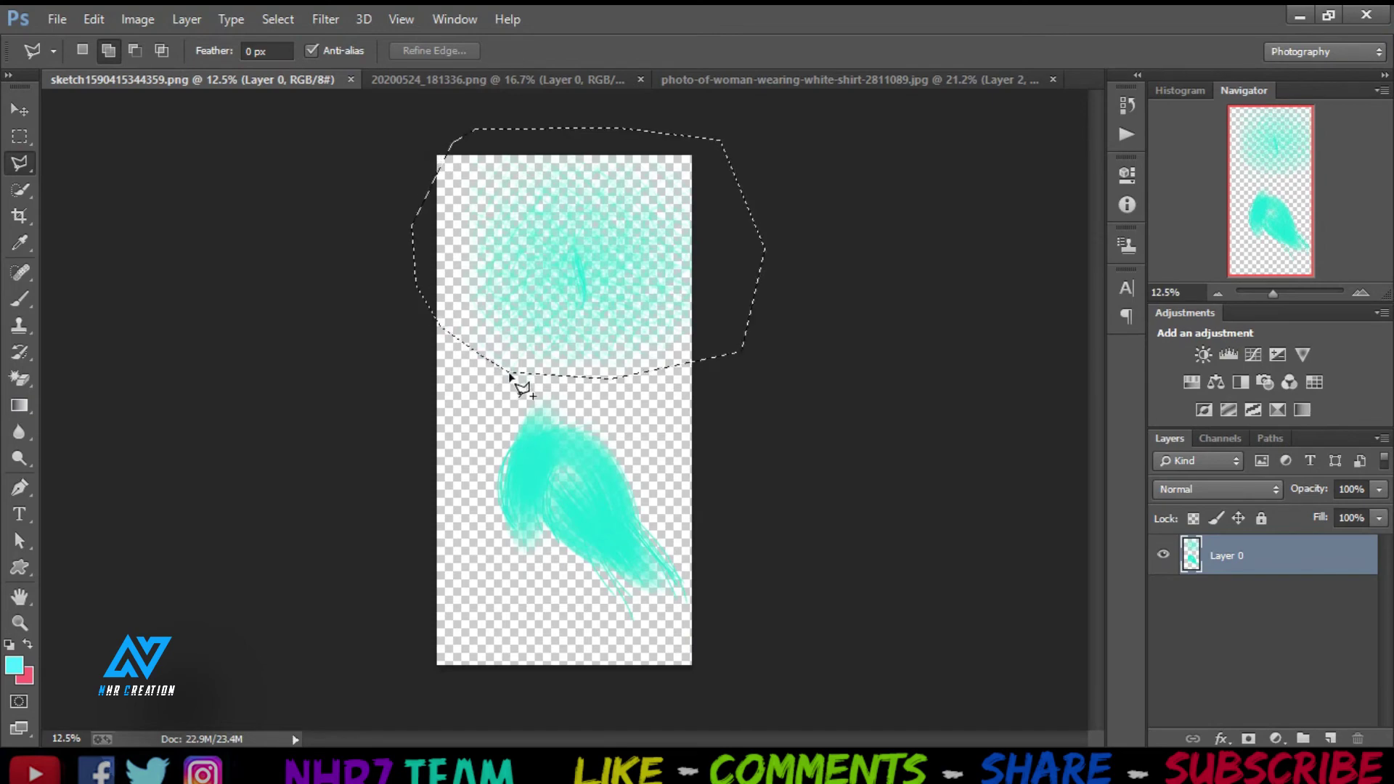
click(22, 111)
Move the selected scribble into the portrait as Layer 4 and convert it to a smart object.
drag(556, 237, 467, 385)
mouse_move(539, 429)
mouse_down()
mouse_move(548, 552)
mouse_move(541, 443)
mouse_up()
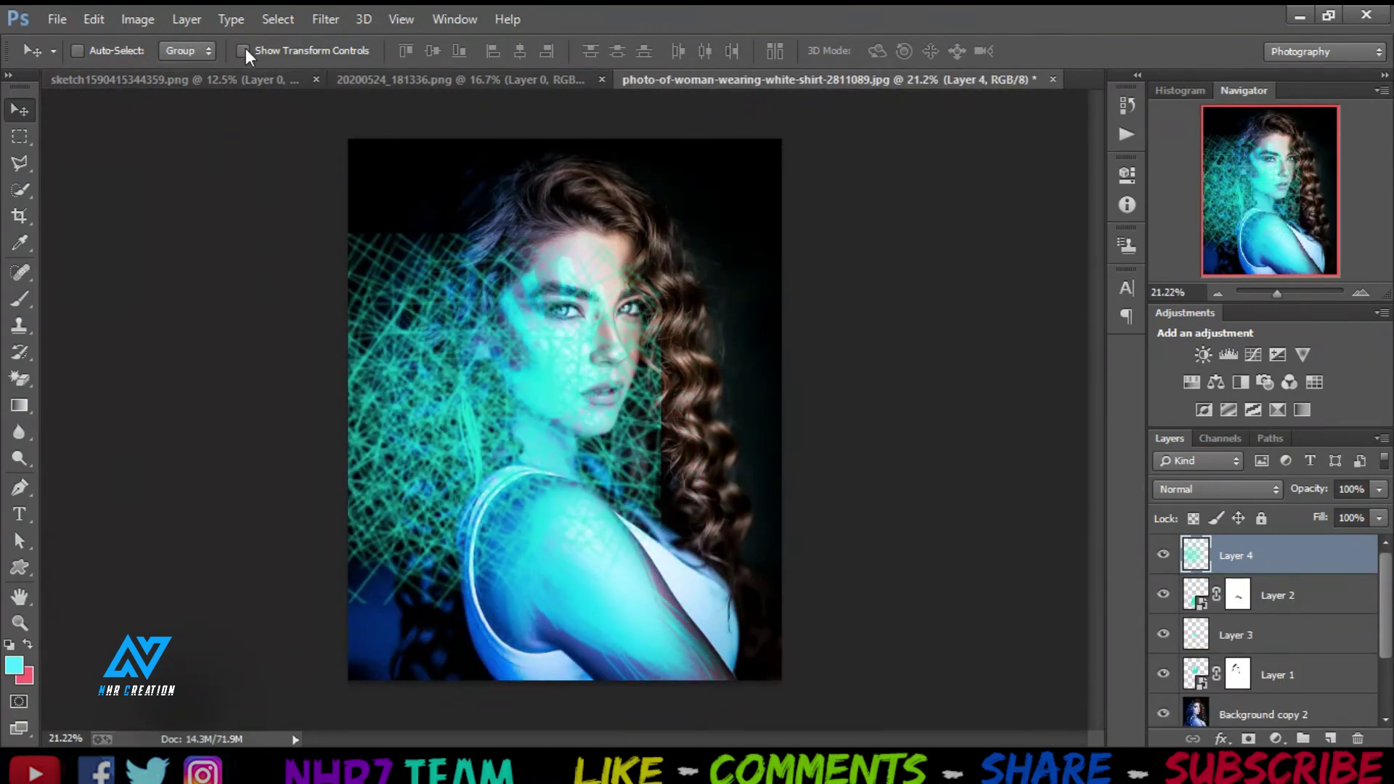
right_click(1268, 568)
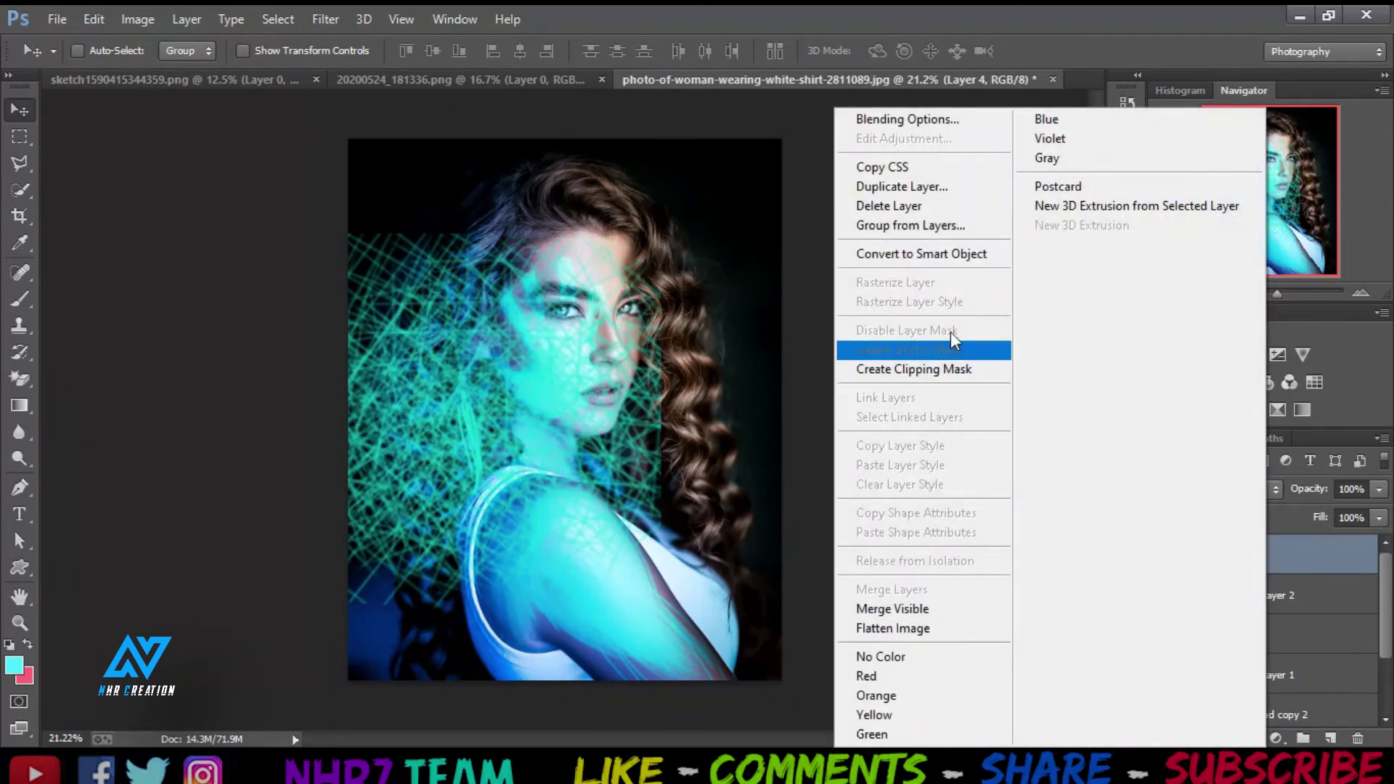
click(926, 250)
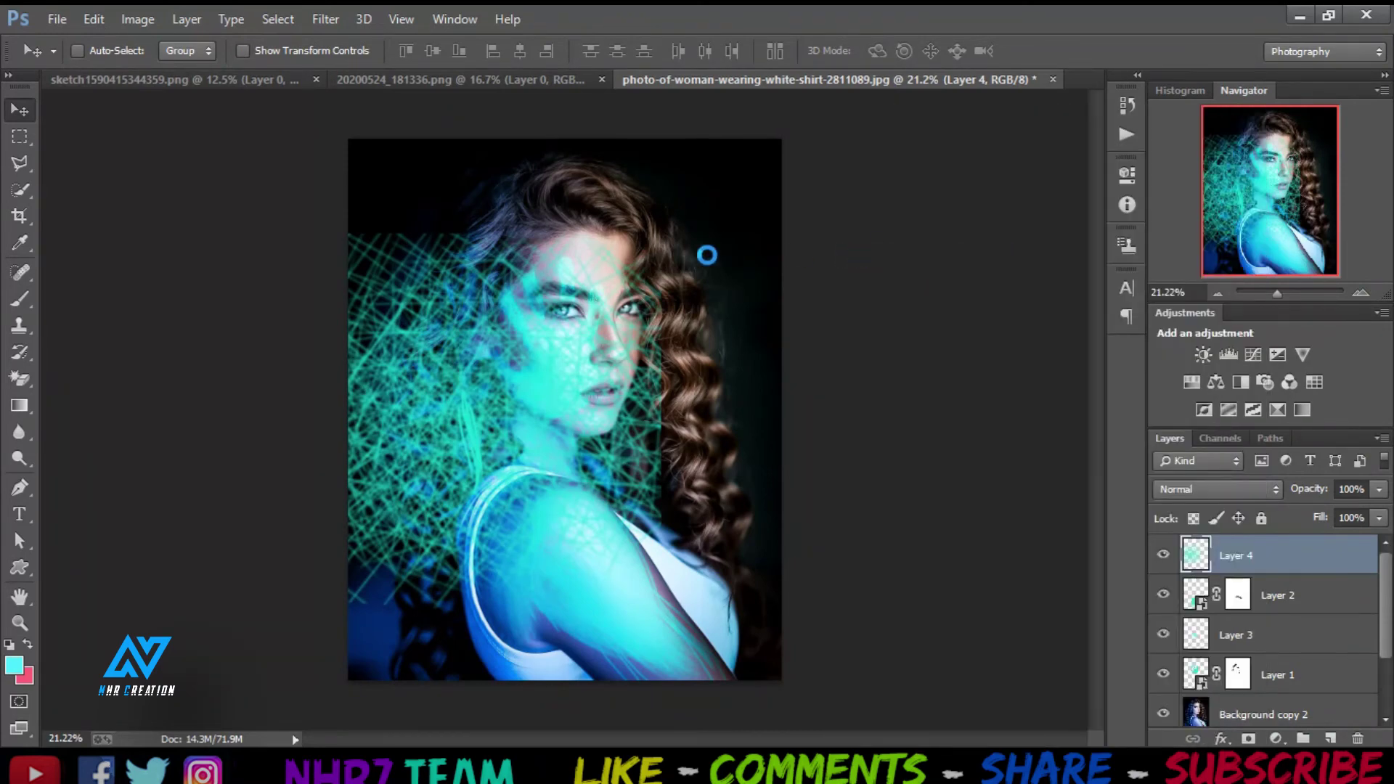
Enlarge the line texture to about 167% and shift it left to cover the canvas.
click(94, 19)
click(176, 394)
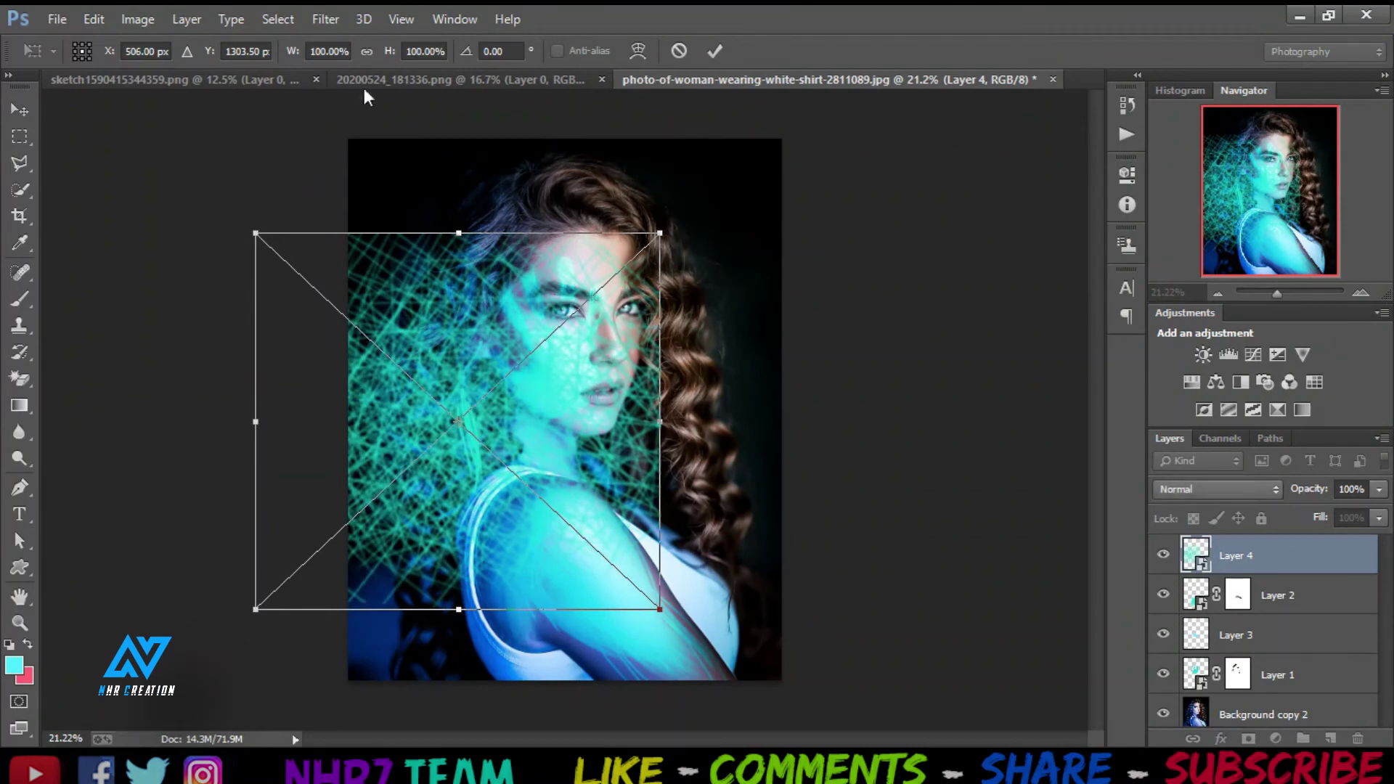
drag(389, 58, 458, 70)
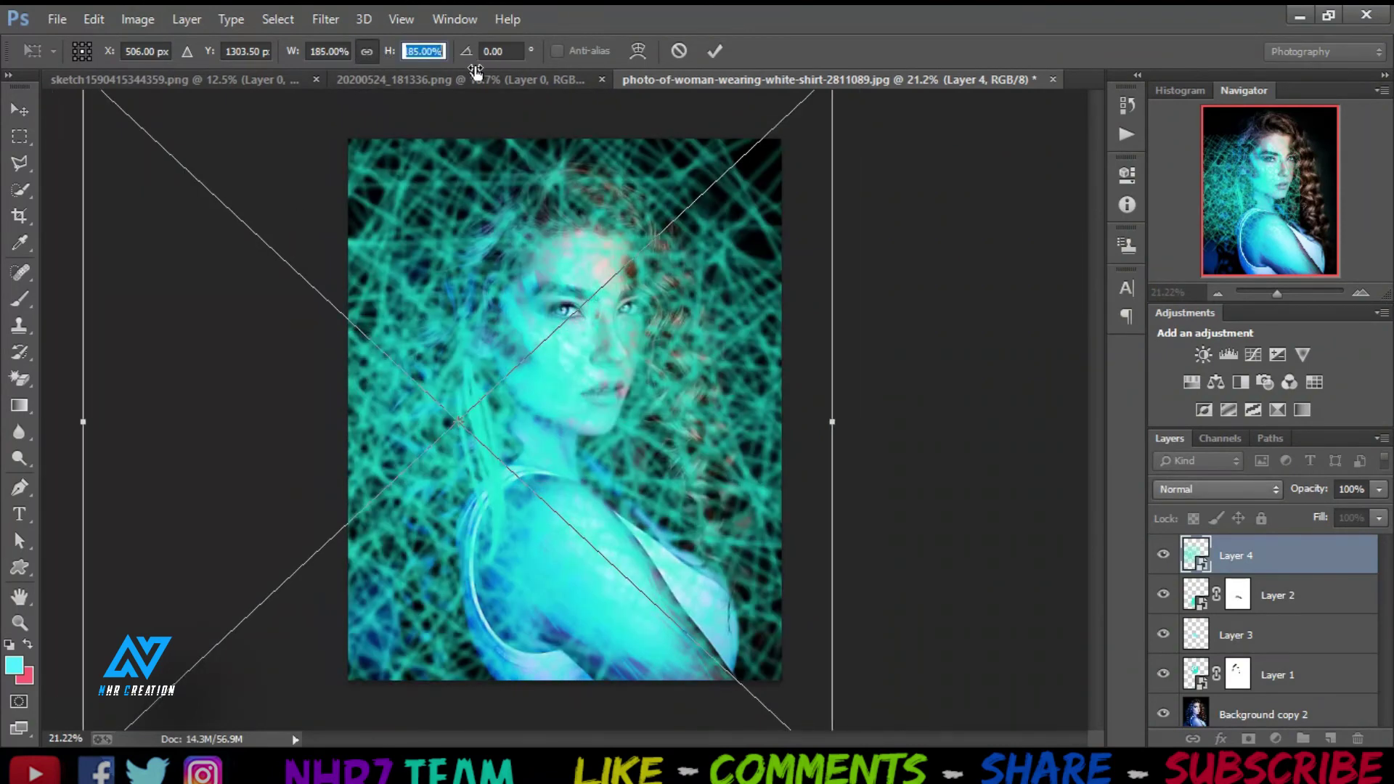
drag(712, 415, 560, 430)
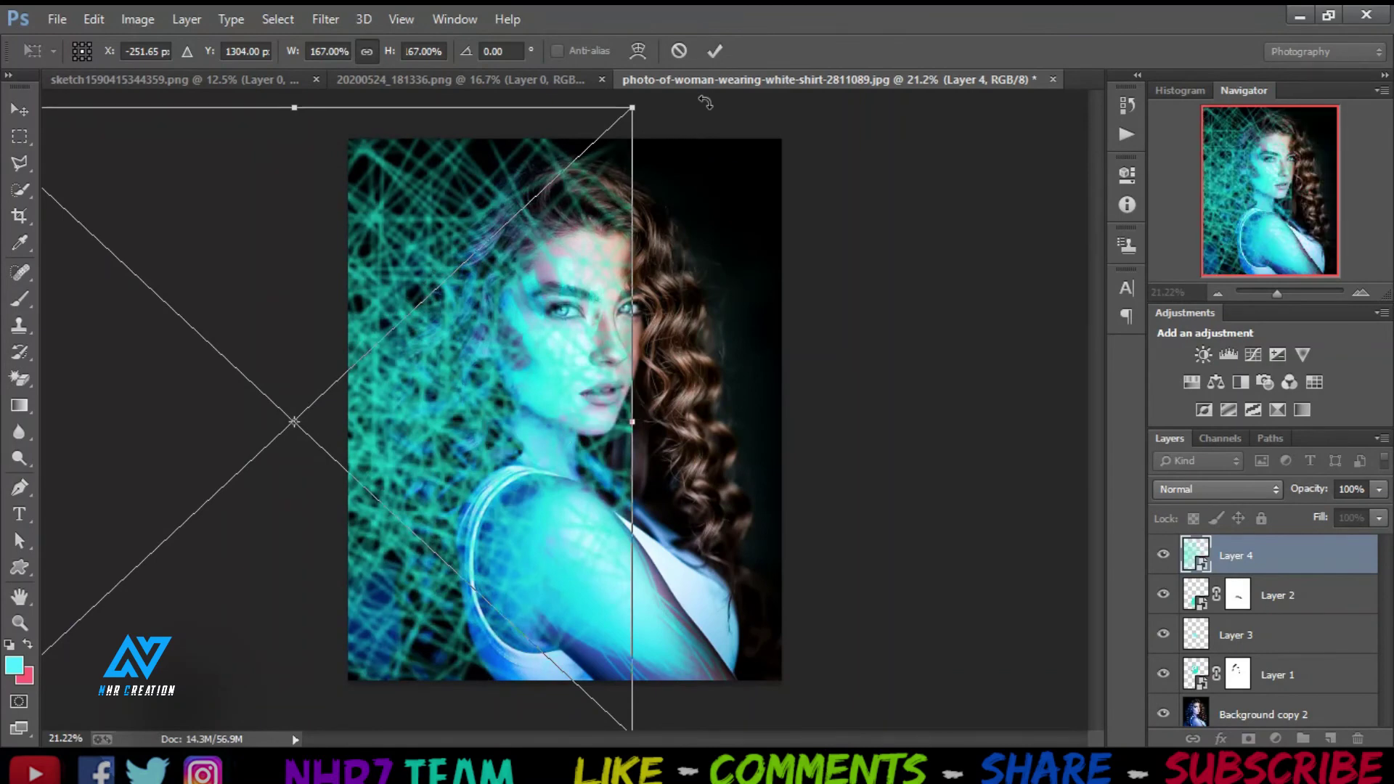
click(716, 51)
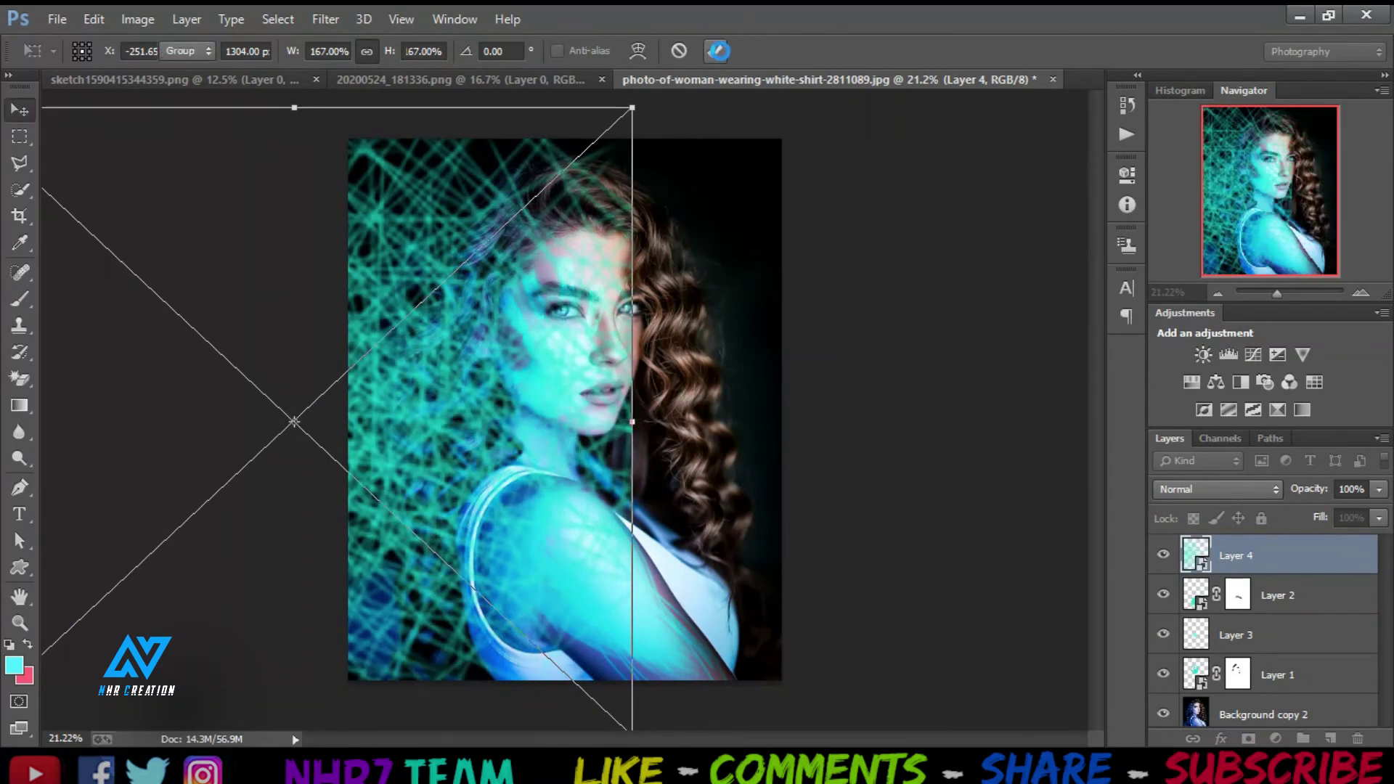
Blend Layer 4 as Overlay and reposition it across her forehead and left cheek.
click(1278, 490)
click(1207, 264)
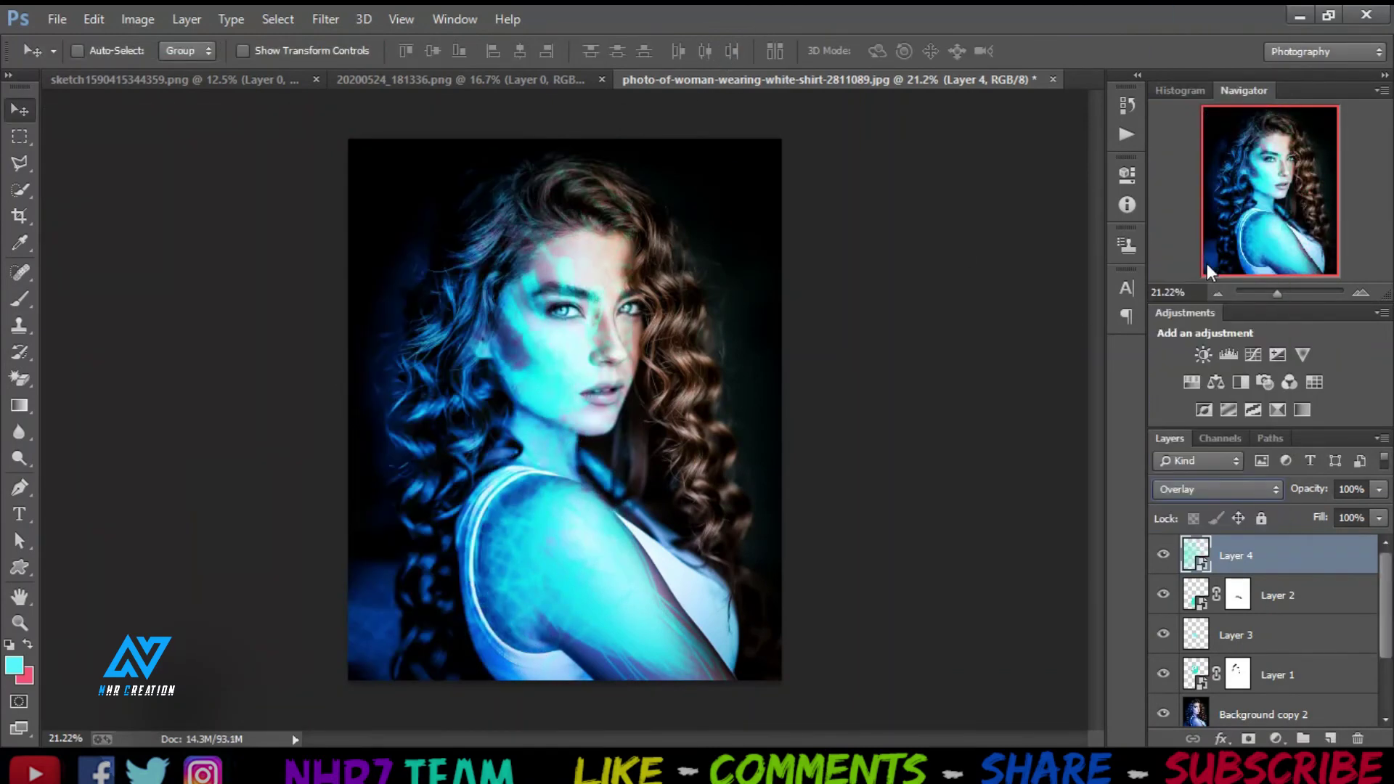
click(1162, 557)
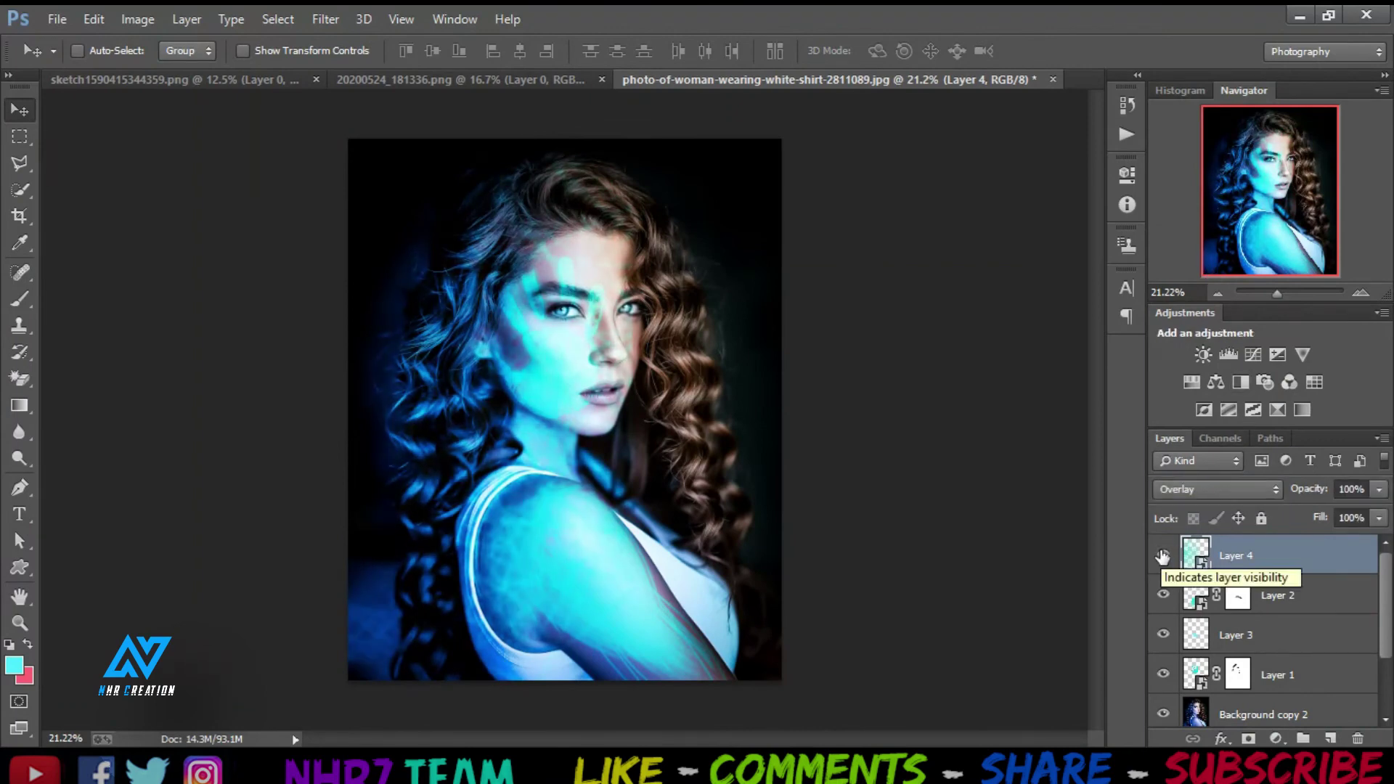
click(1163, 556)
drag(494, 471, 377, 481)
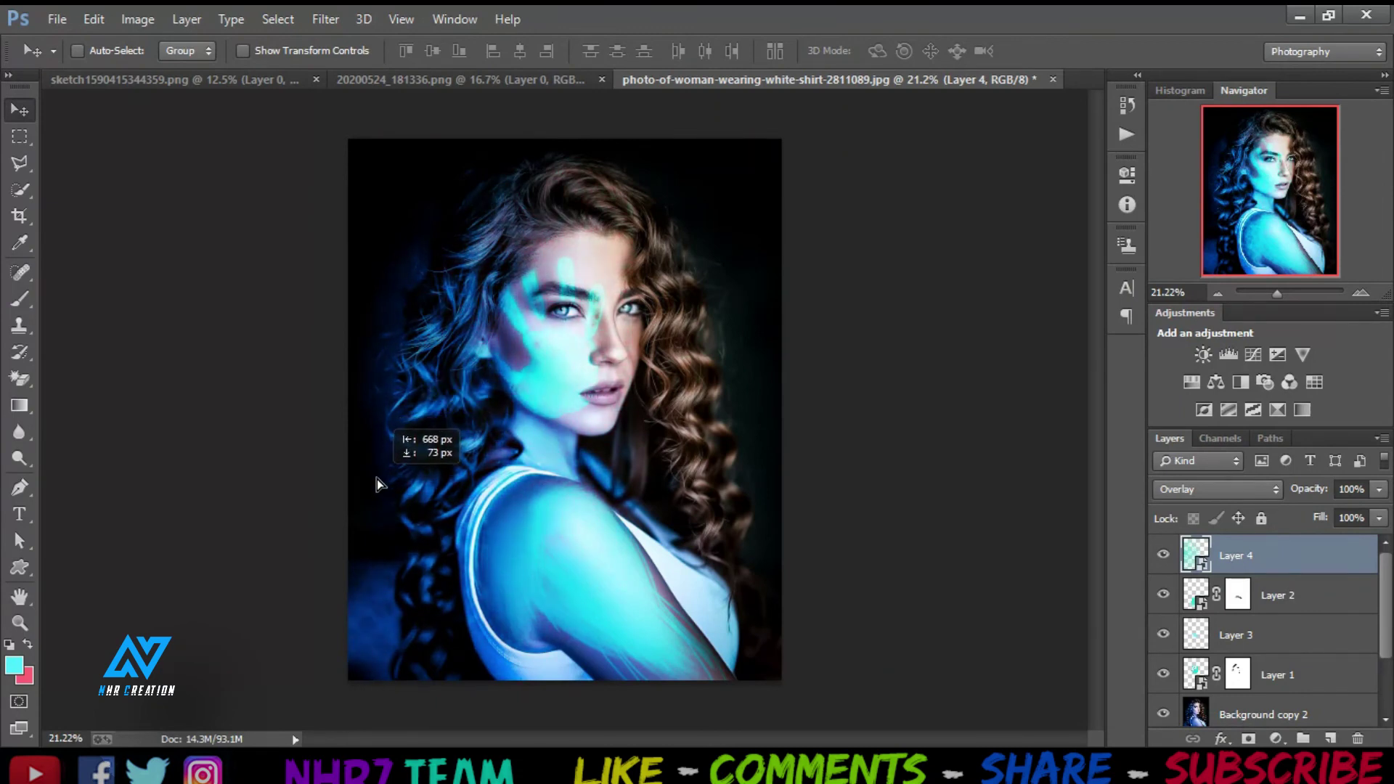
drag(377, 480, 372, 450)
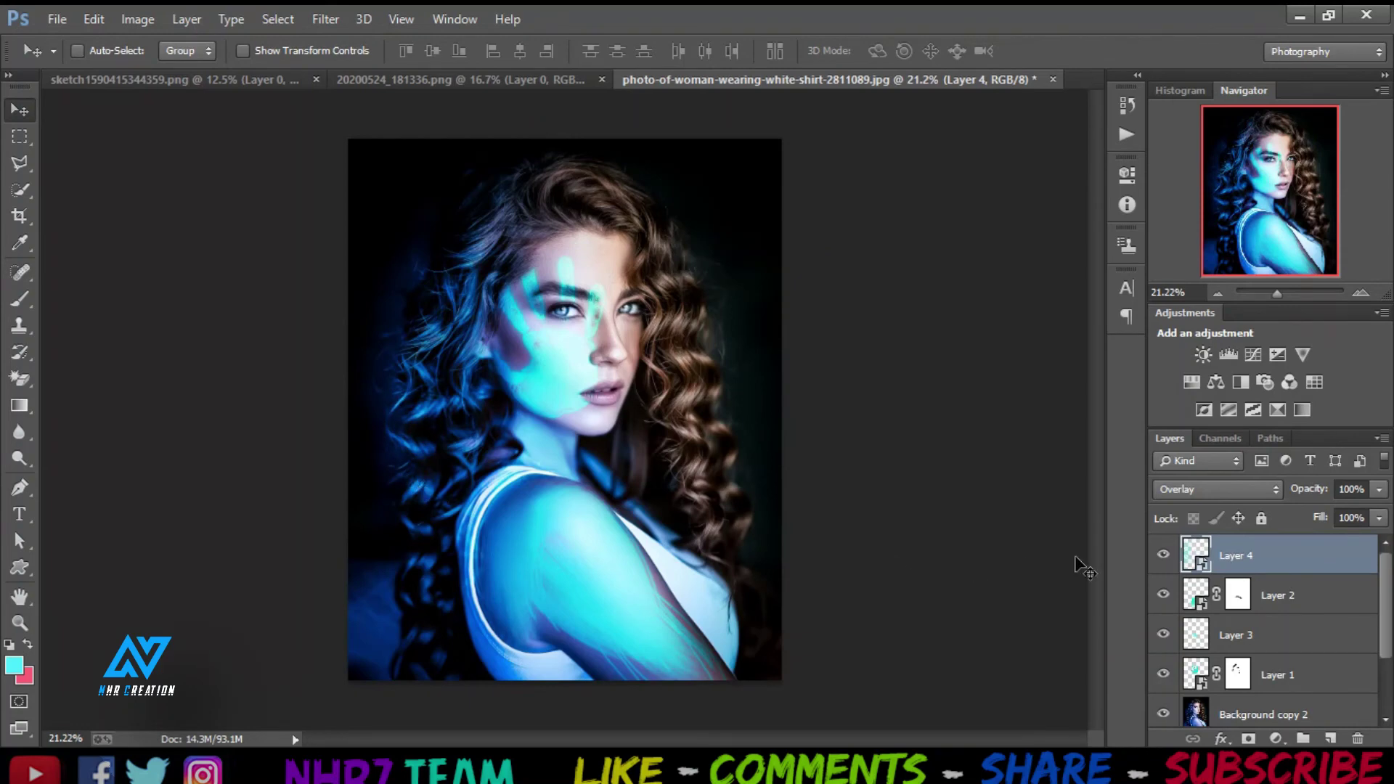
click(1164, 557)
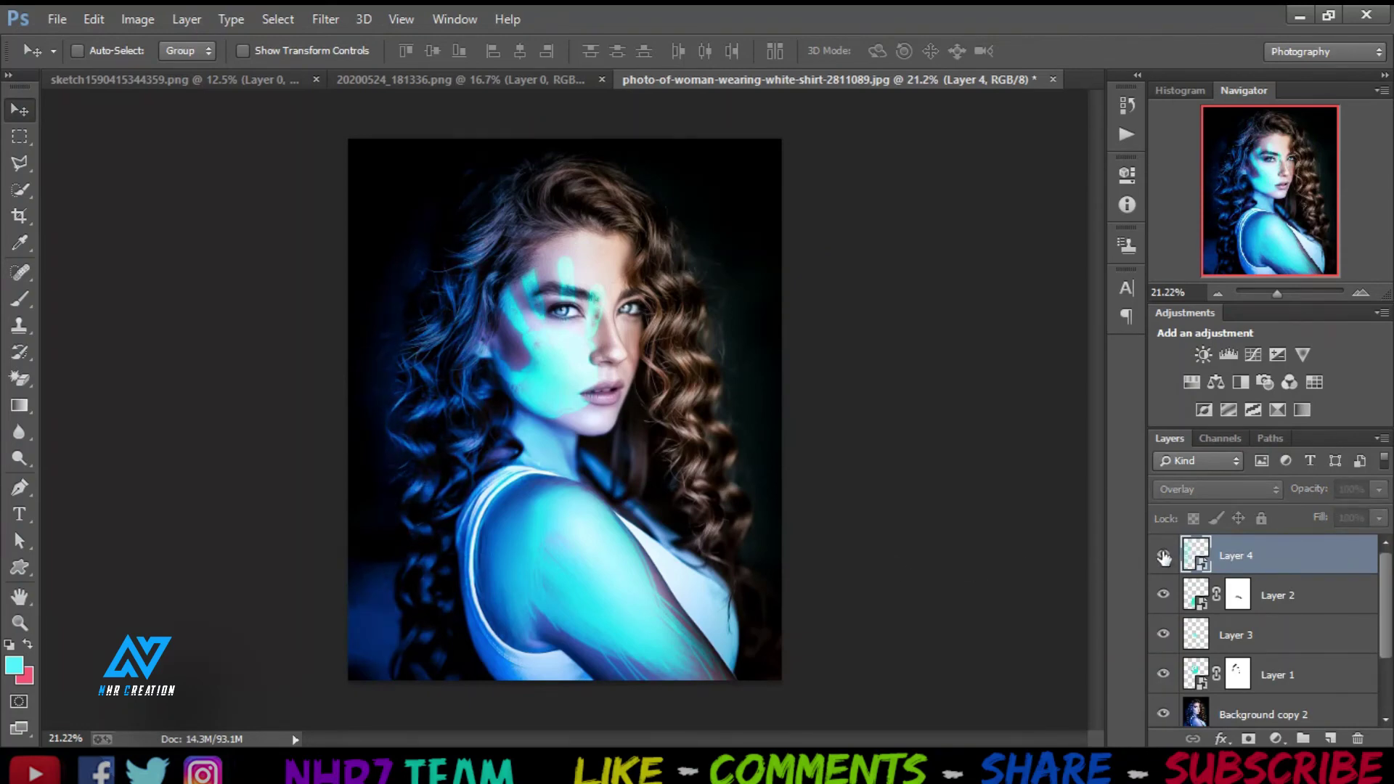
Select layers Background copy 2 through Layer 4 and merge them into one layer.
click(1164, 557)
click(1164, 557)
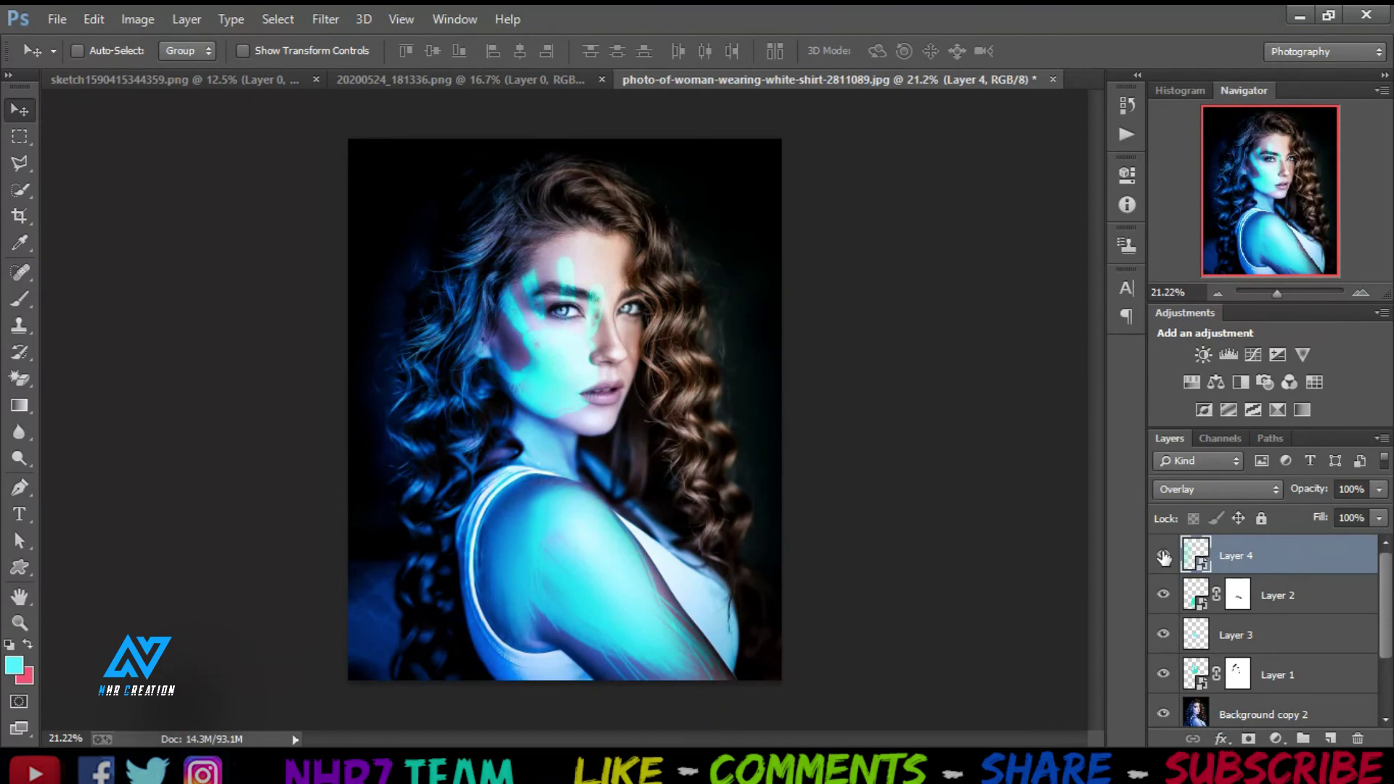
scroll(1280, 595, down, 2)
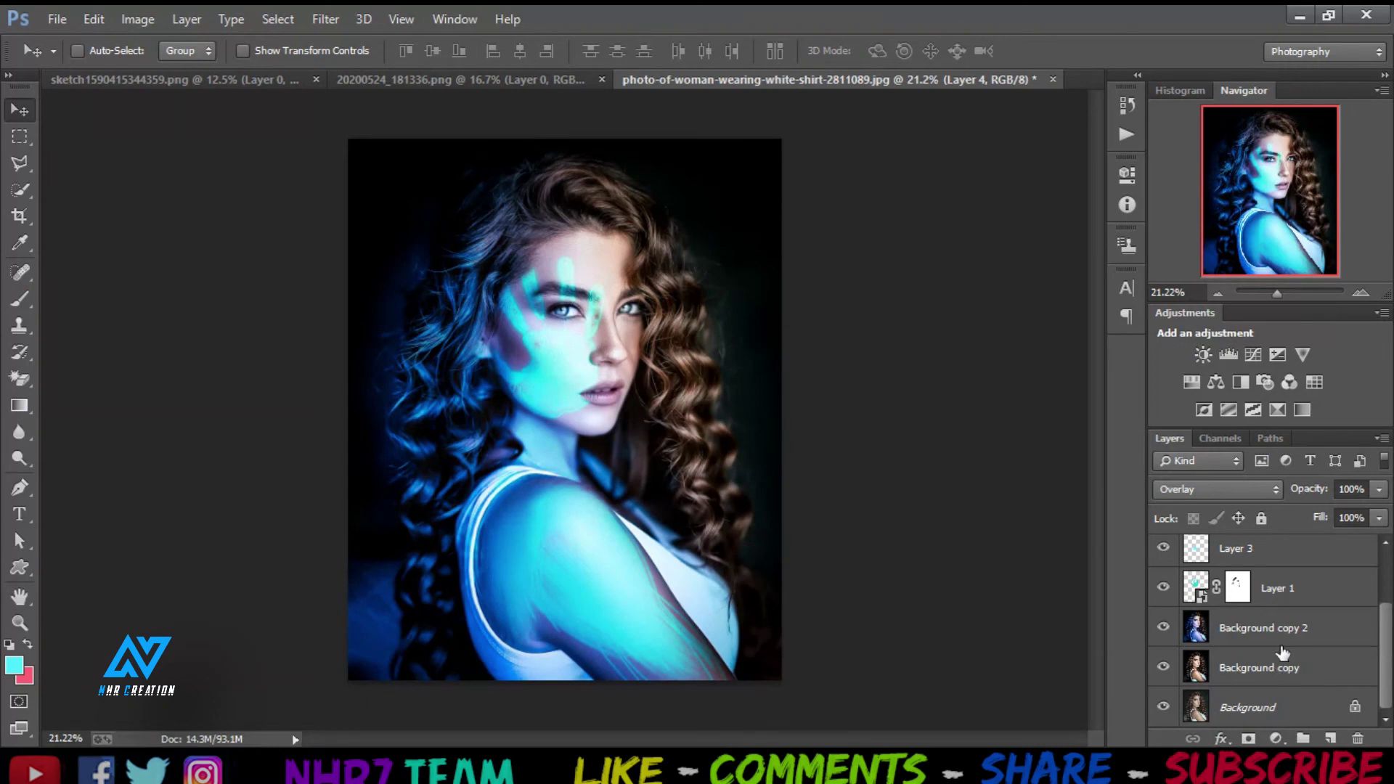
click(1284, 629)
scroll(1284, 639, up, 2)
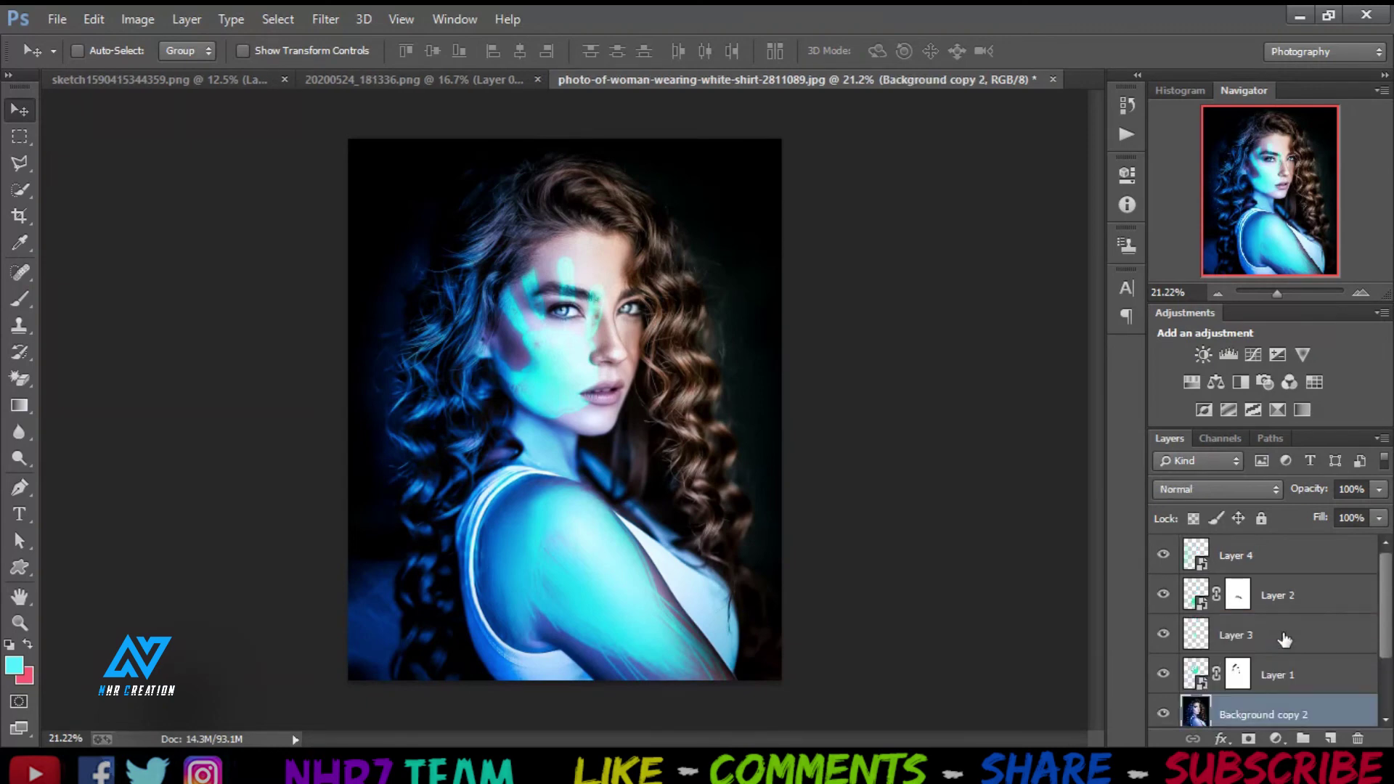
shift+click(1274, 557)
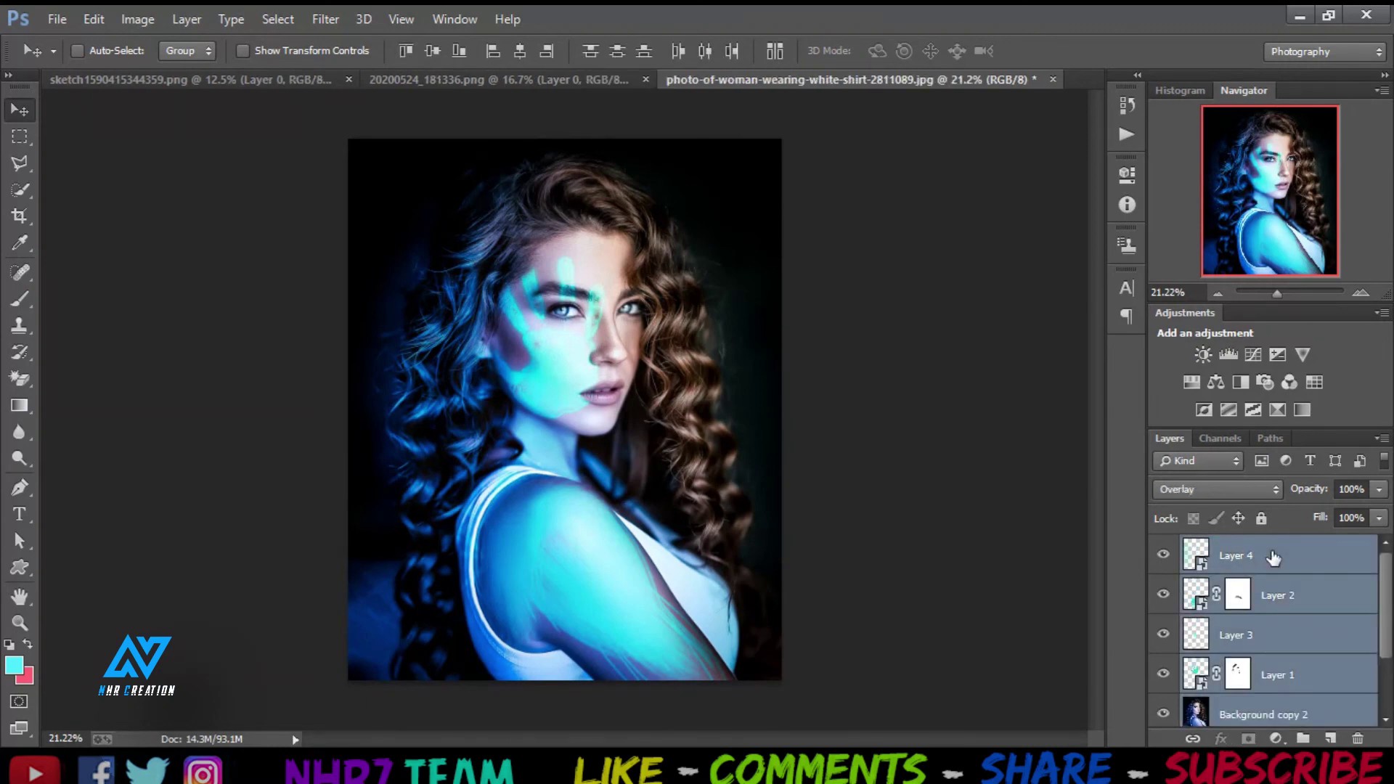
key(ctrl+e)
Duplicate the merged Layer 4 as Layer 4 copy and crop away off-canvas pixels.
click(1162, 557)
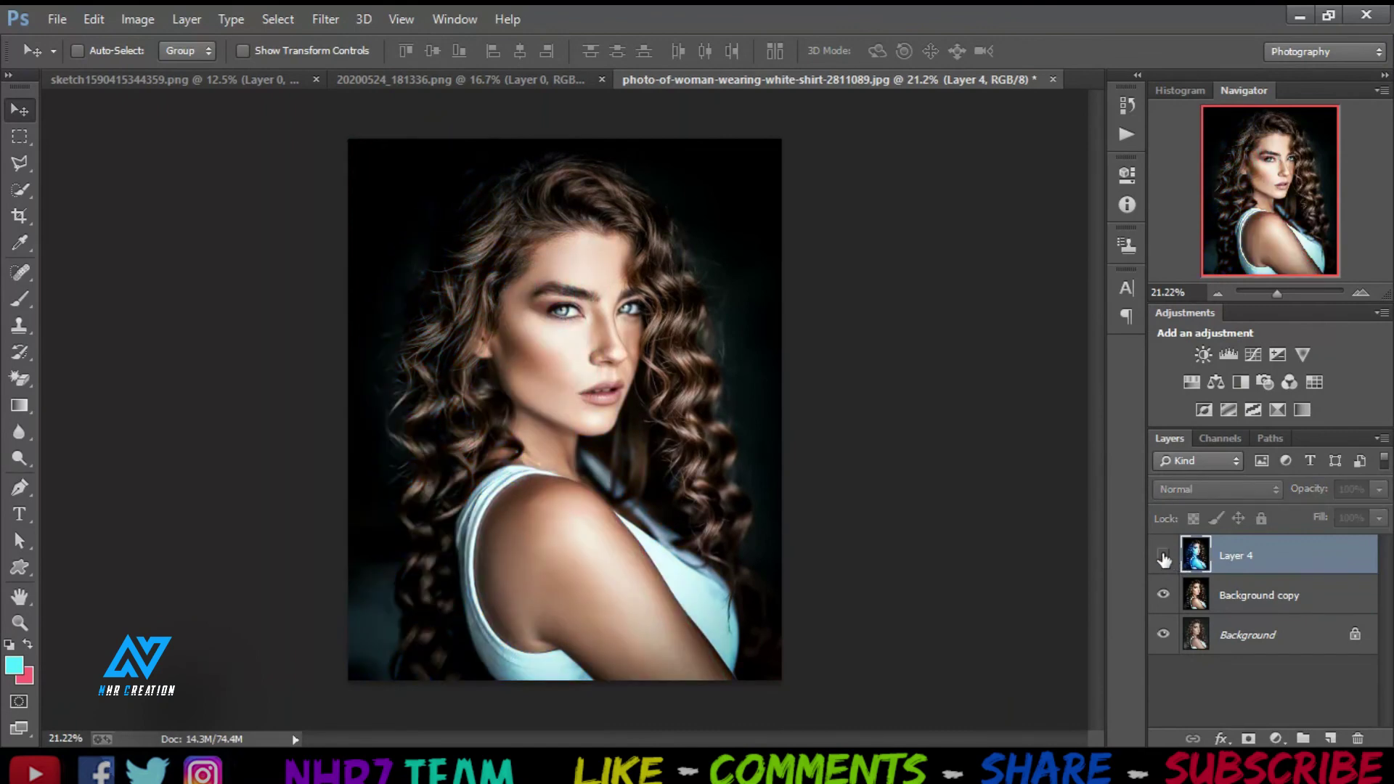
click(1163, 557)
click(1162, 557)
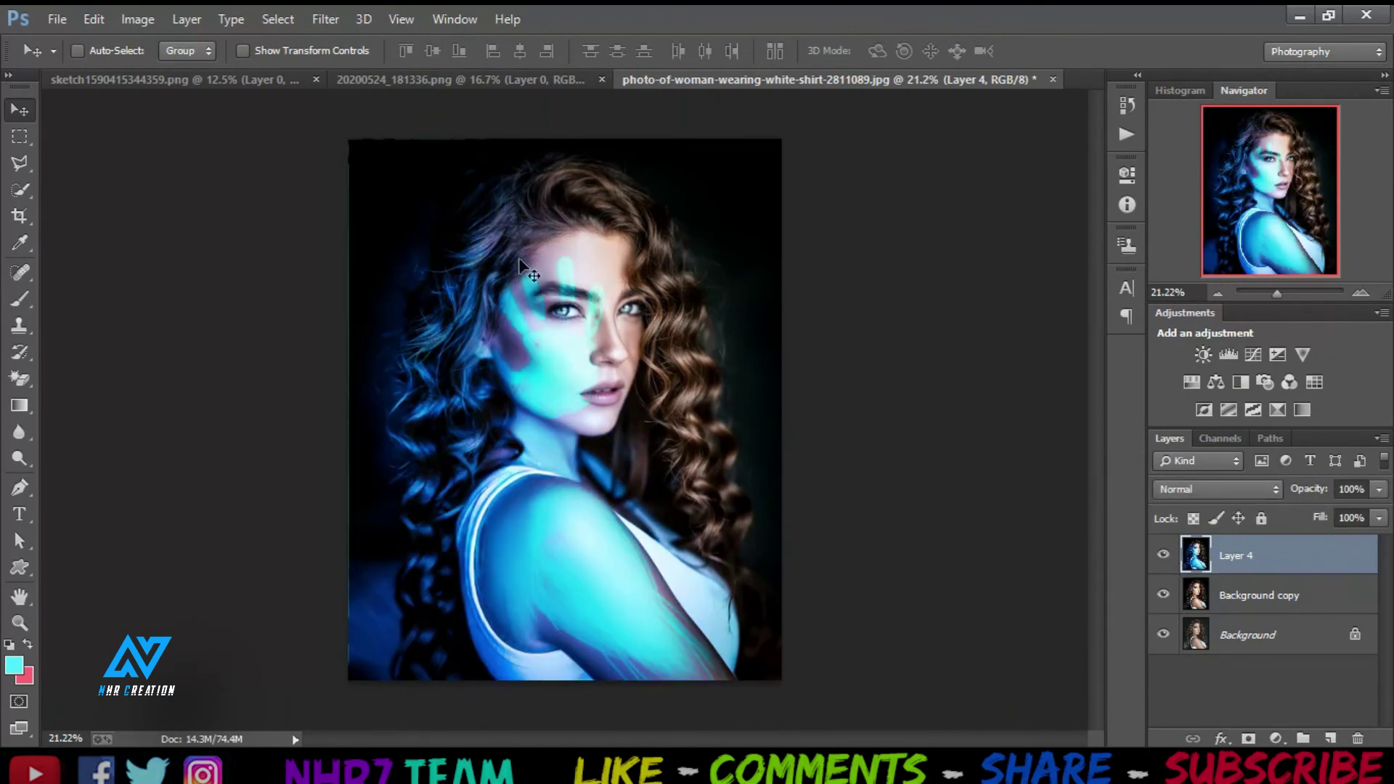
drag(1265, 571, 1331, 731)
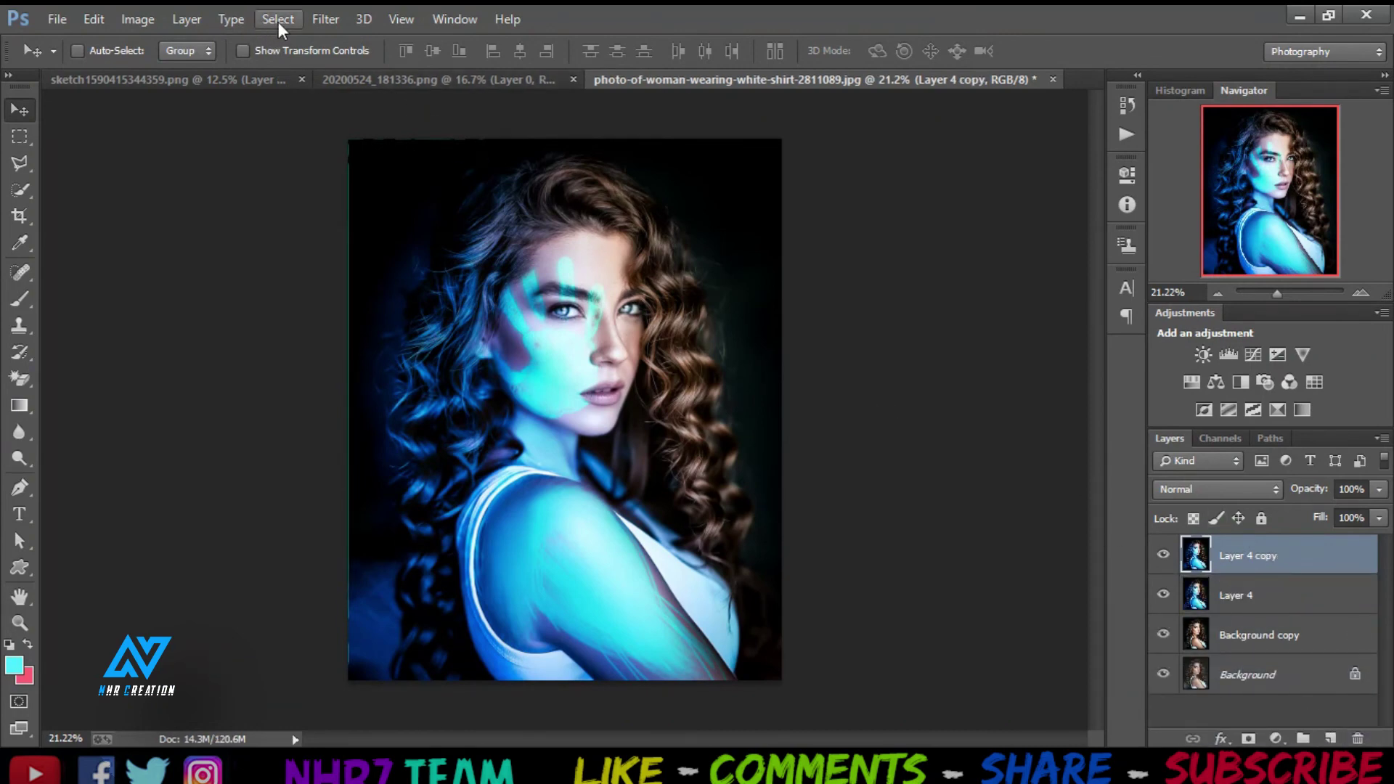
click(19, 216)
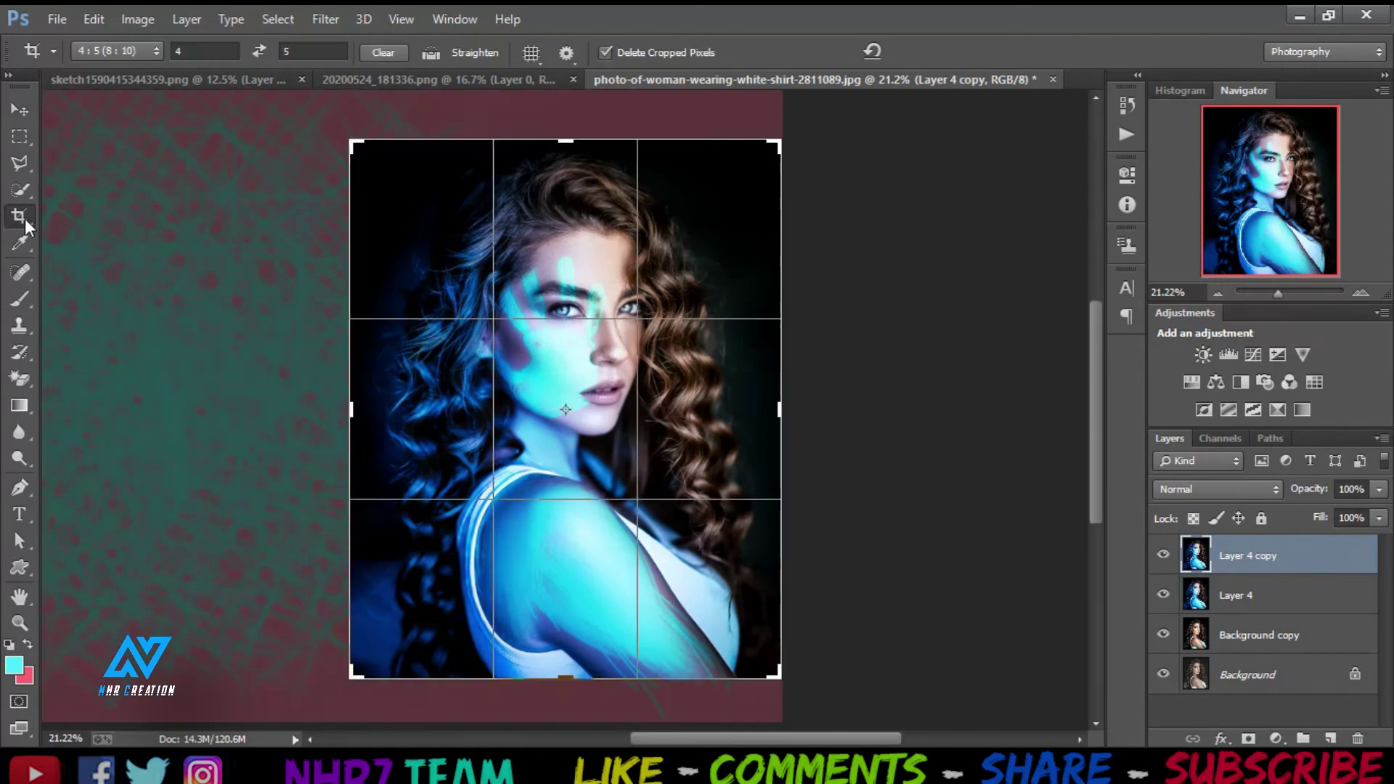
key(Return)
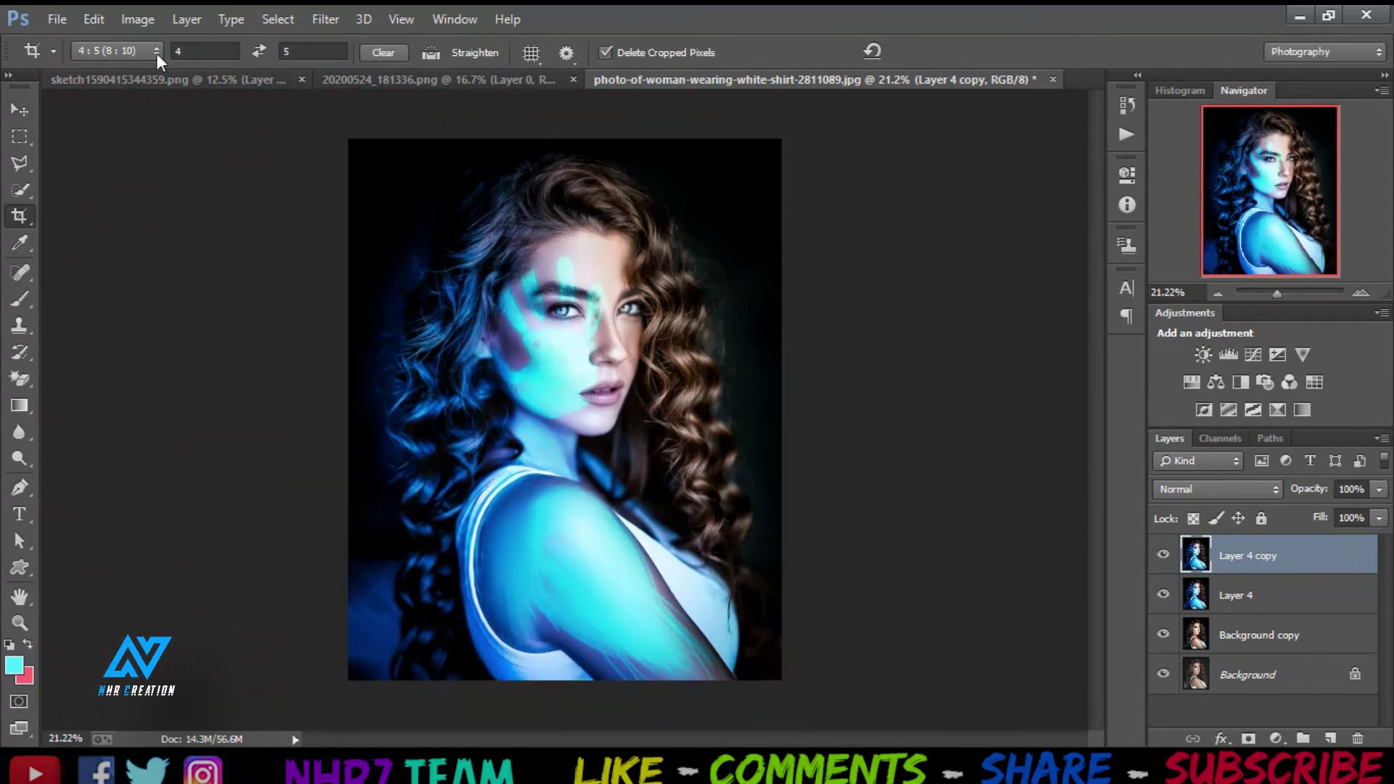
click(22, 111)
click(325, 19)
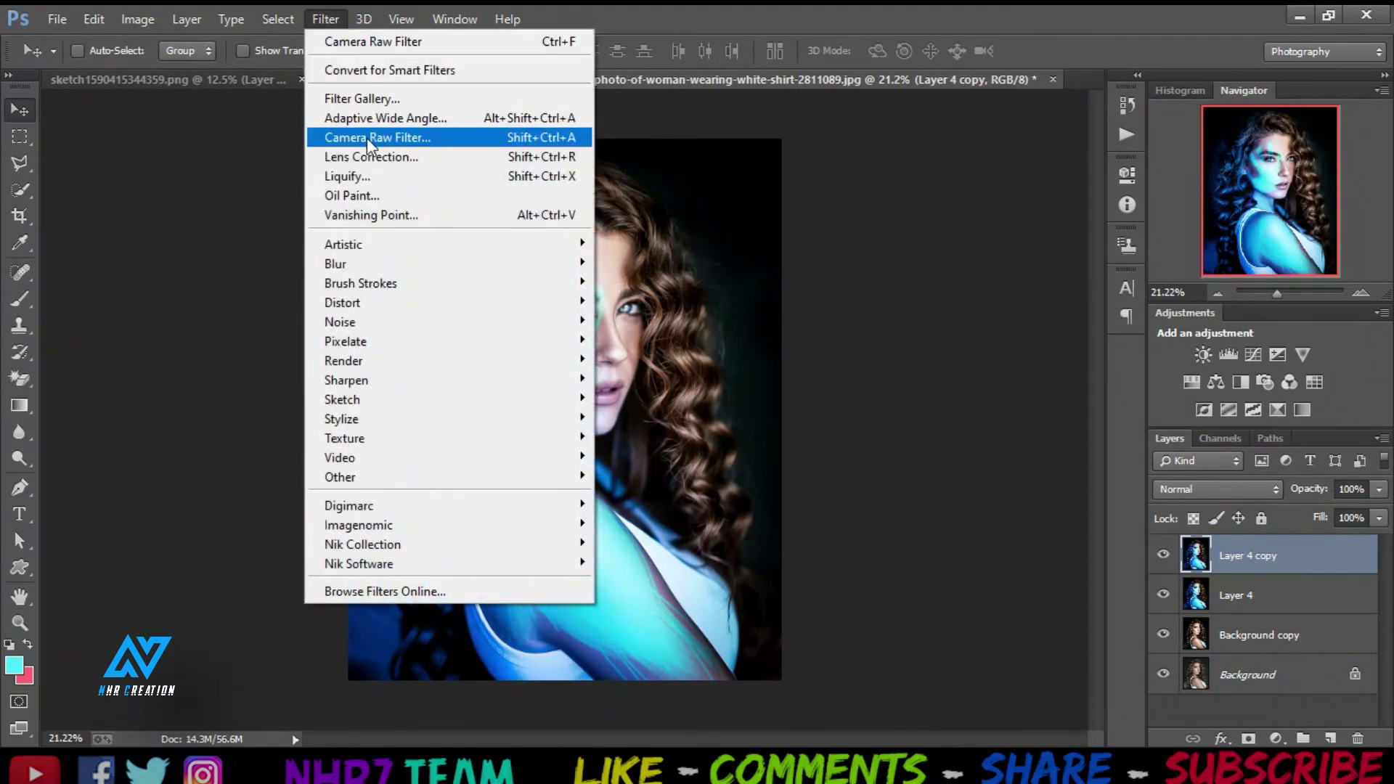
Apply Camera Raw with Highlights -39, Blacks -15 and a dark post-crop vignette, then compare.
click(367, 138)
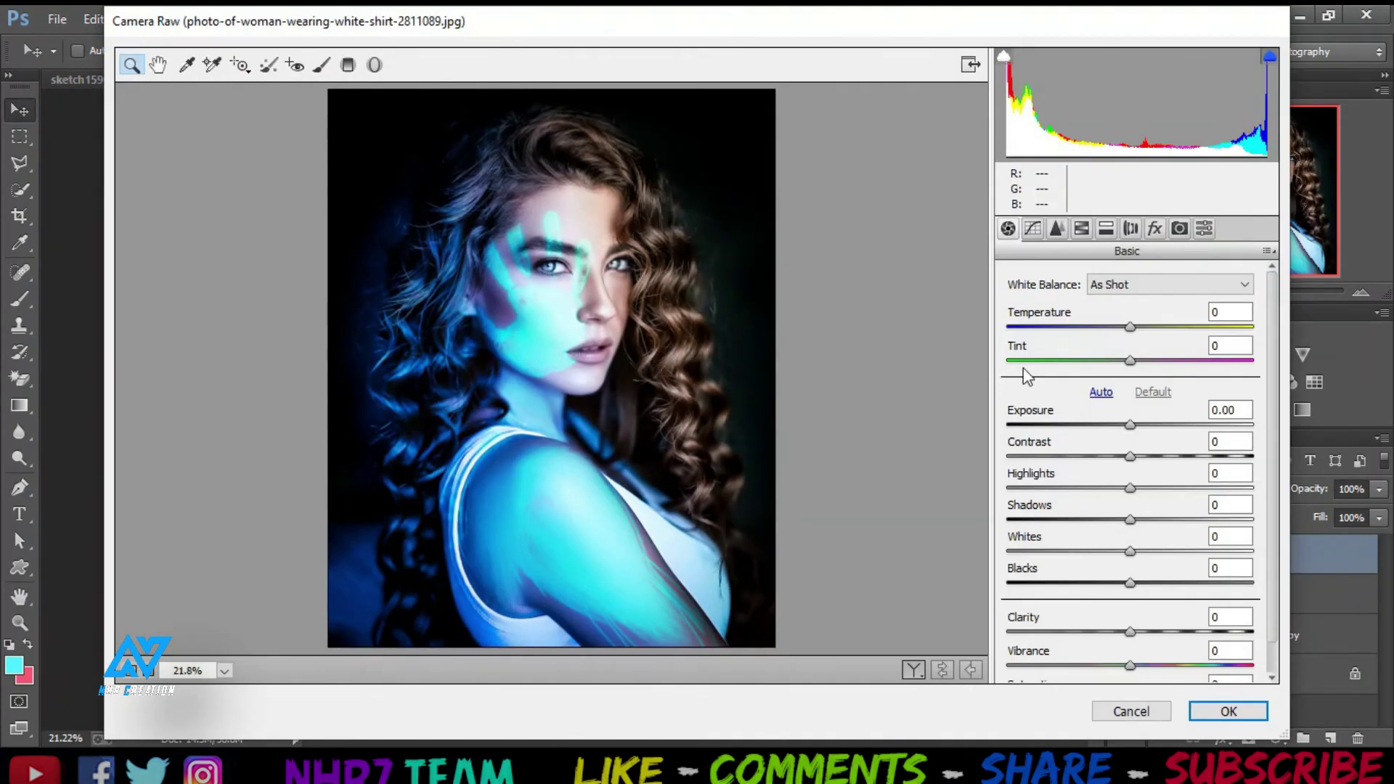
drag(1130, 488, 1083, 489)
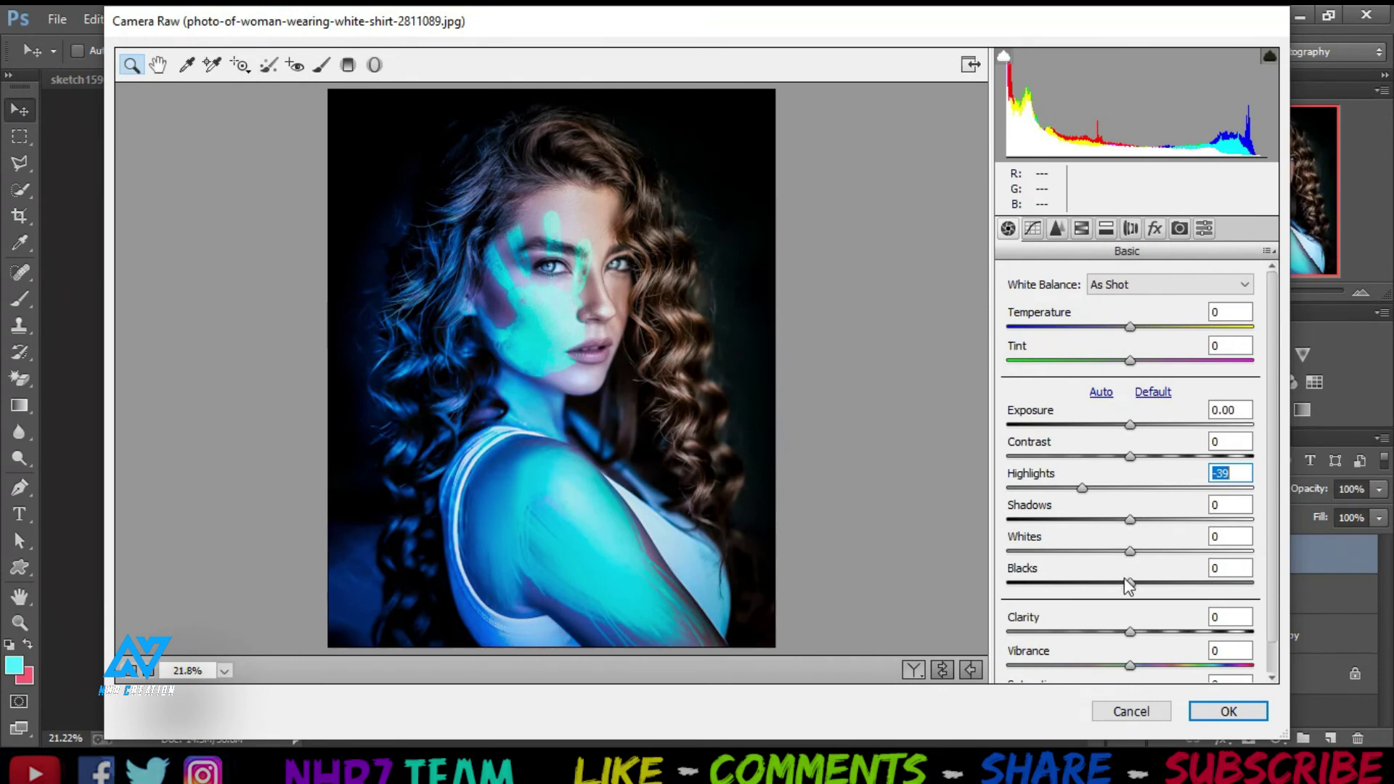
drag(1131, 585, 1111, 586)
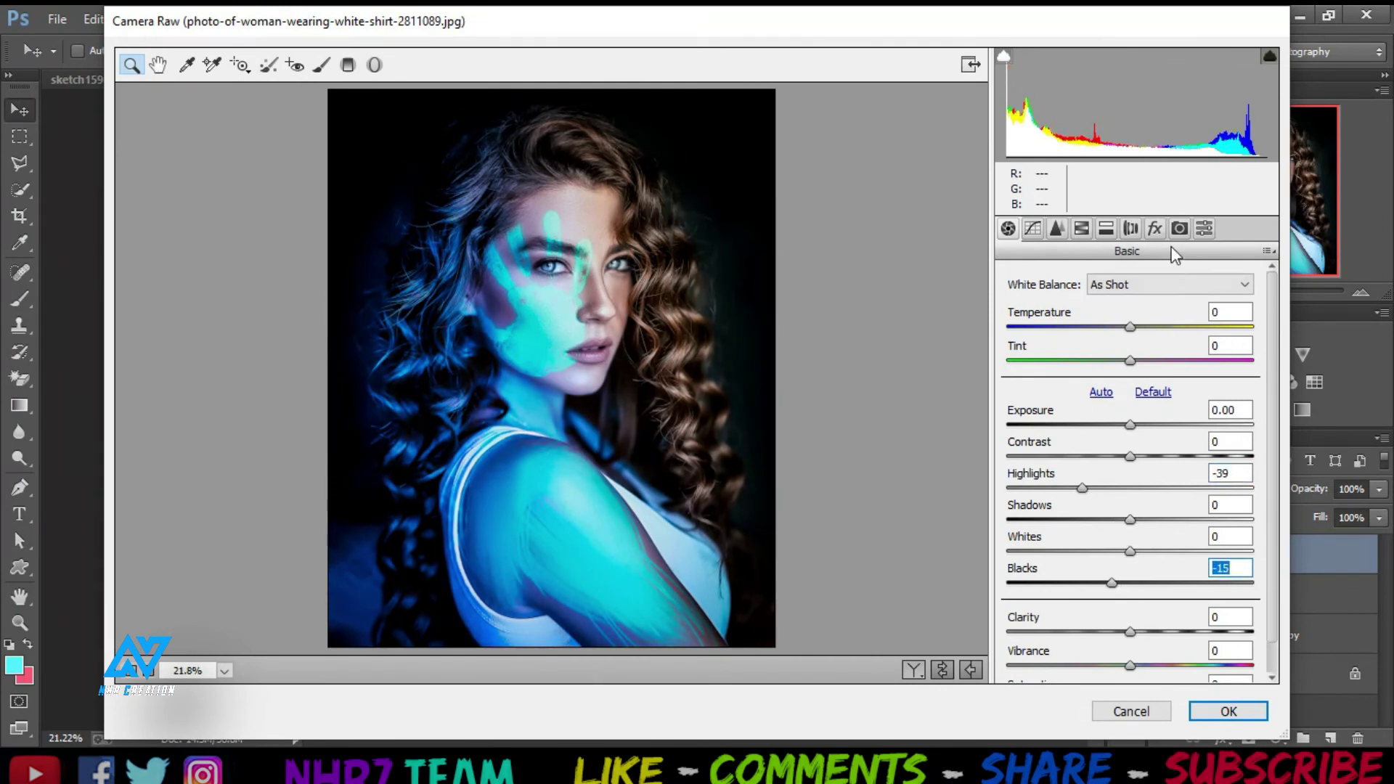
click(1155, 230)
drag(1137, 493, 1101, 492)
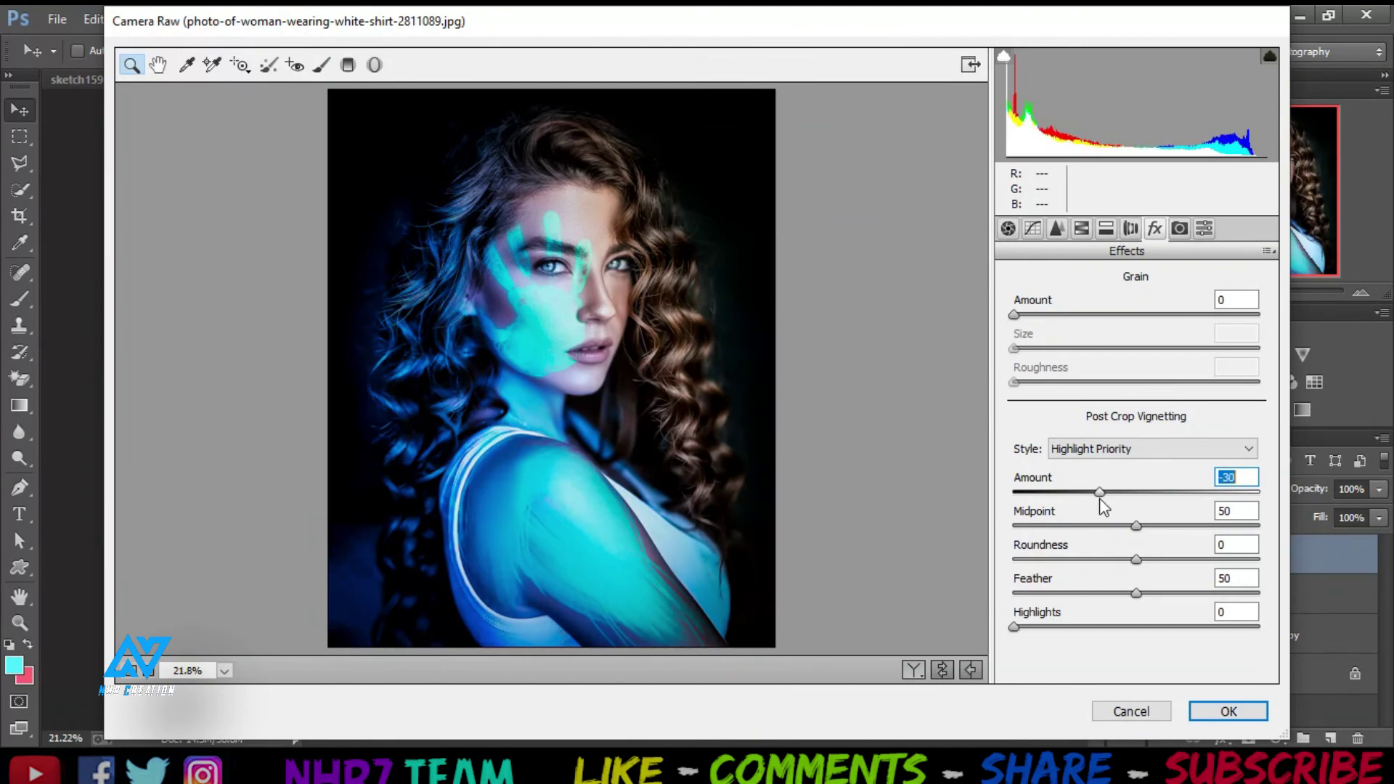
click(1226, 711)
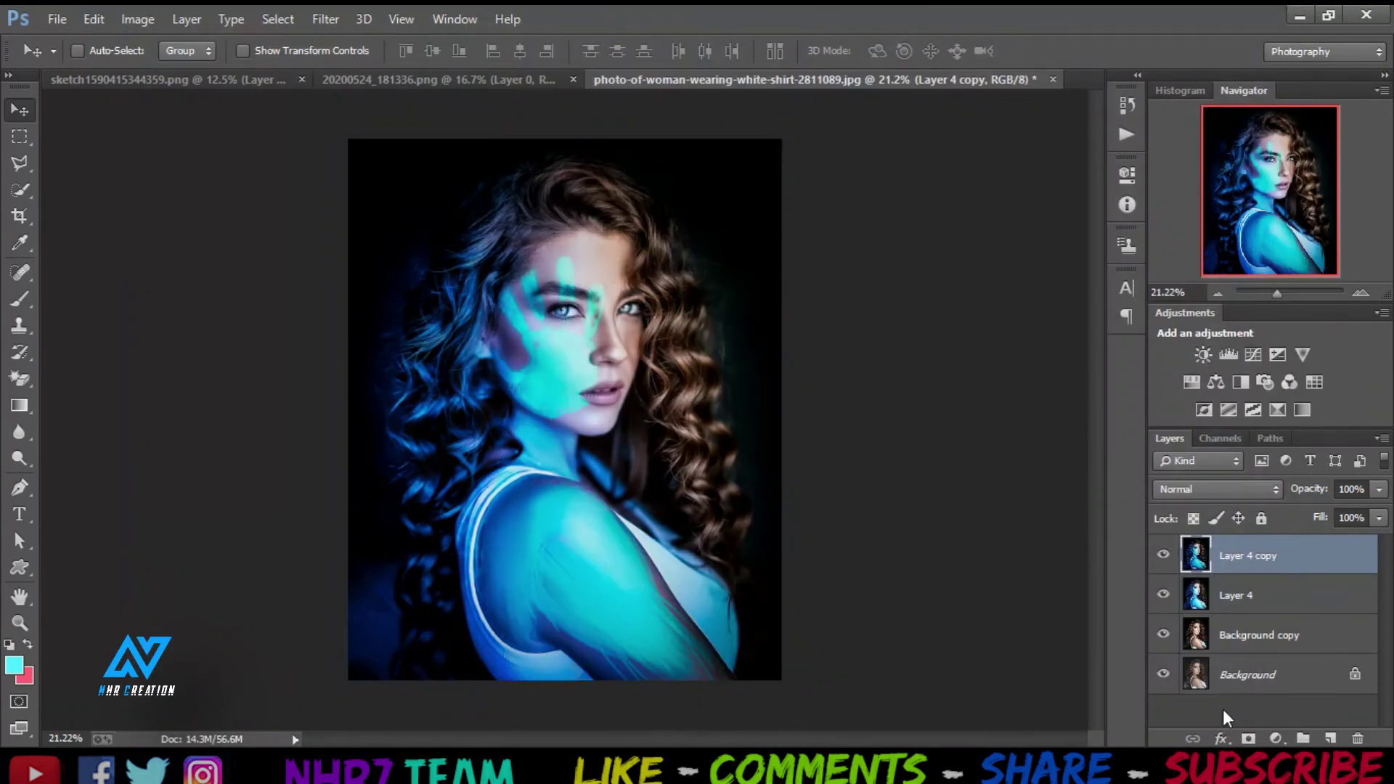
click(1163, 555)
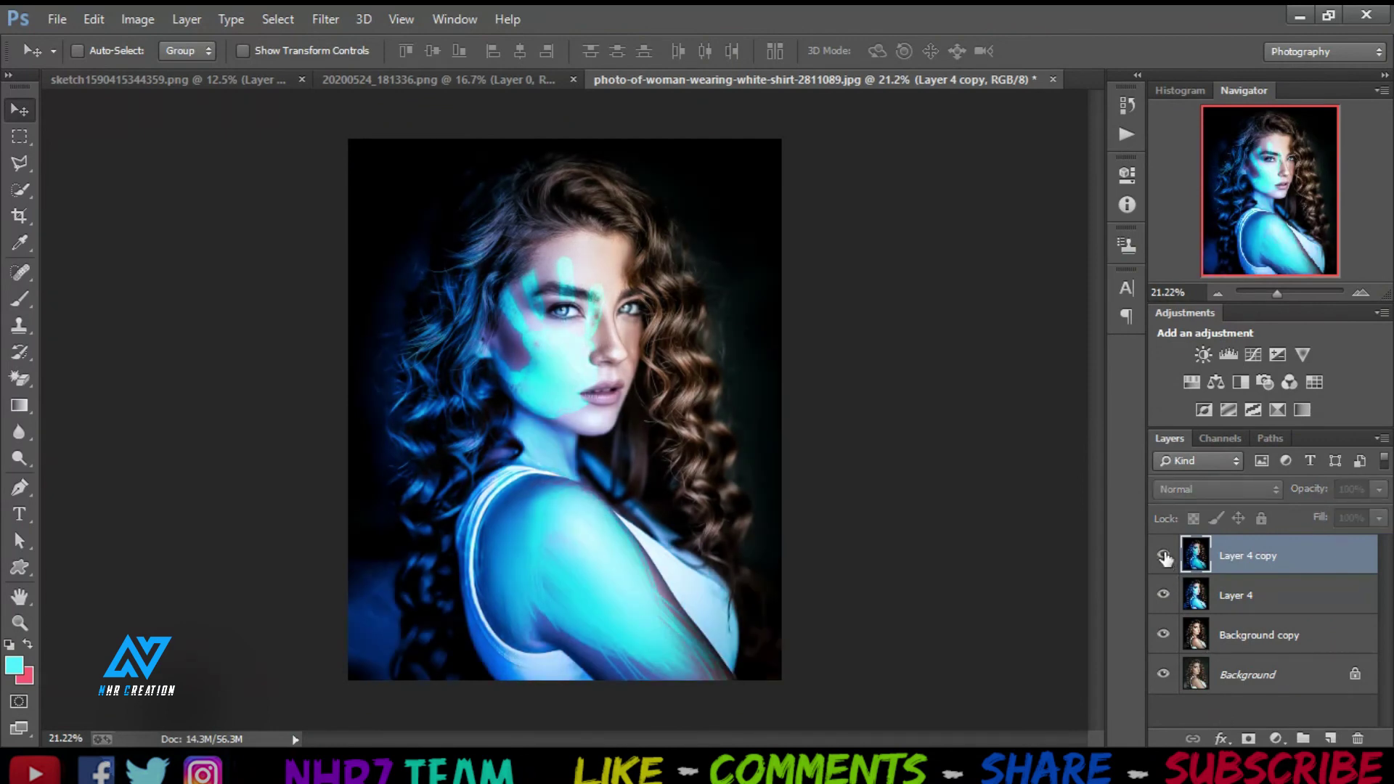
click(1163, 556)
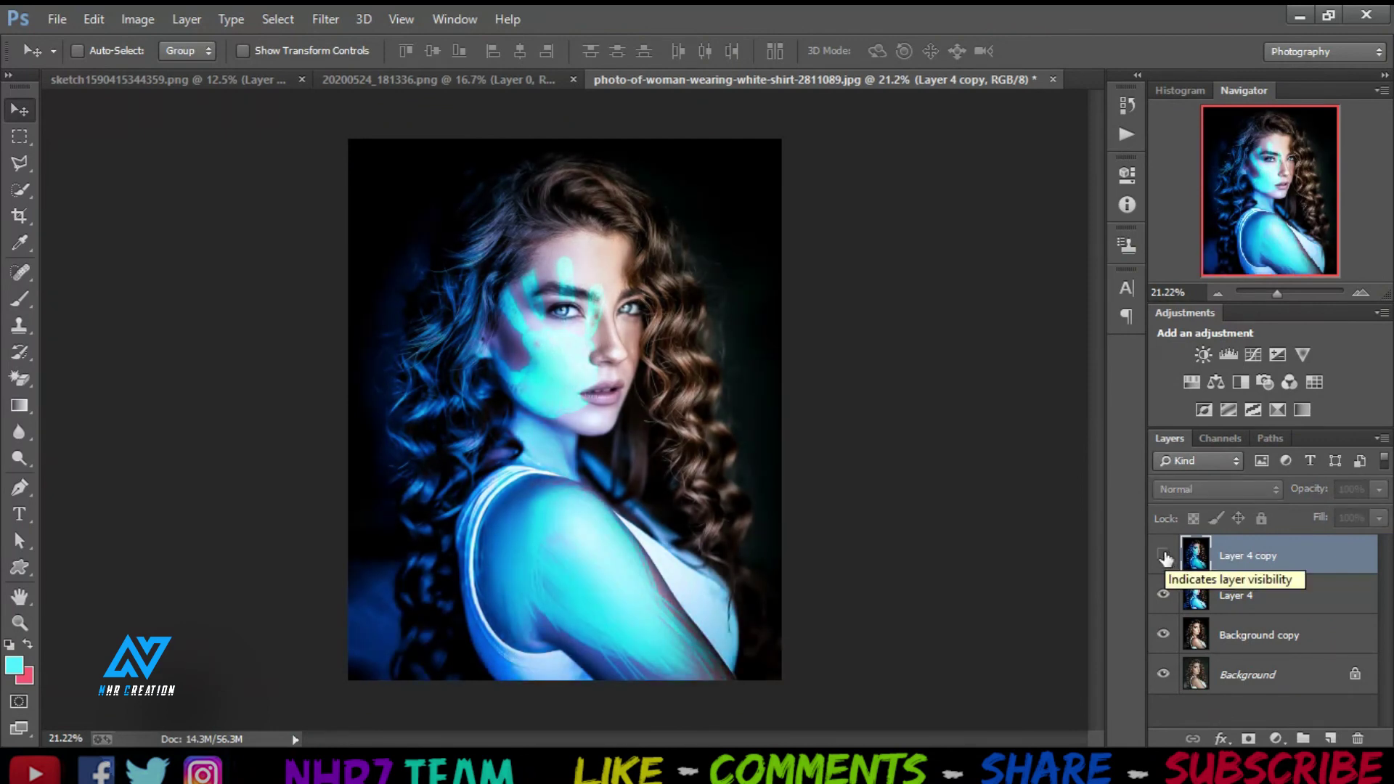
click(1163, 556)
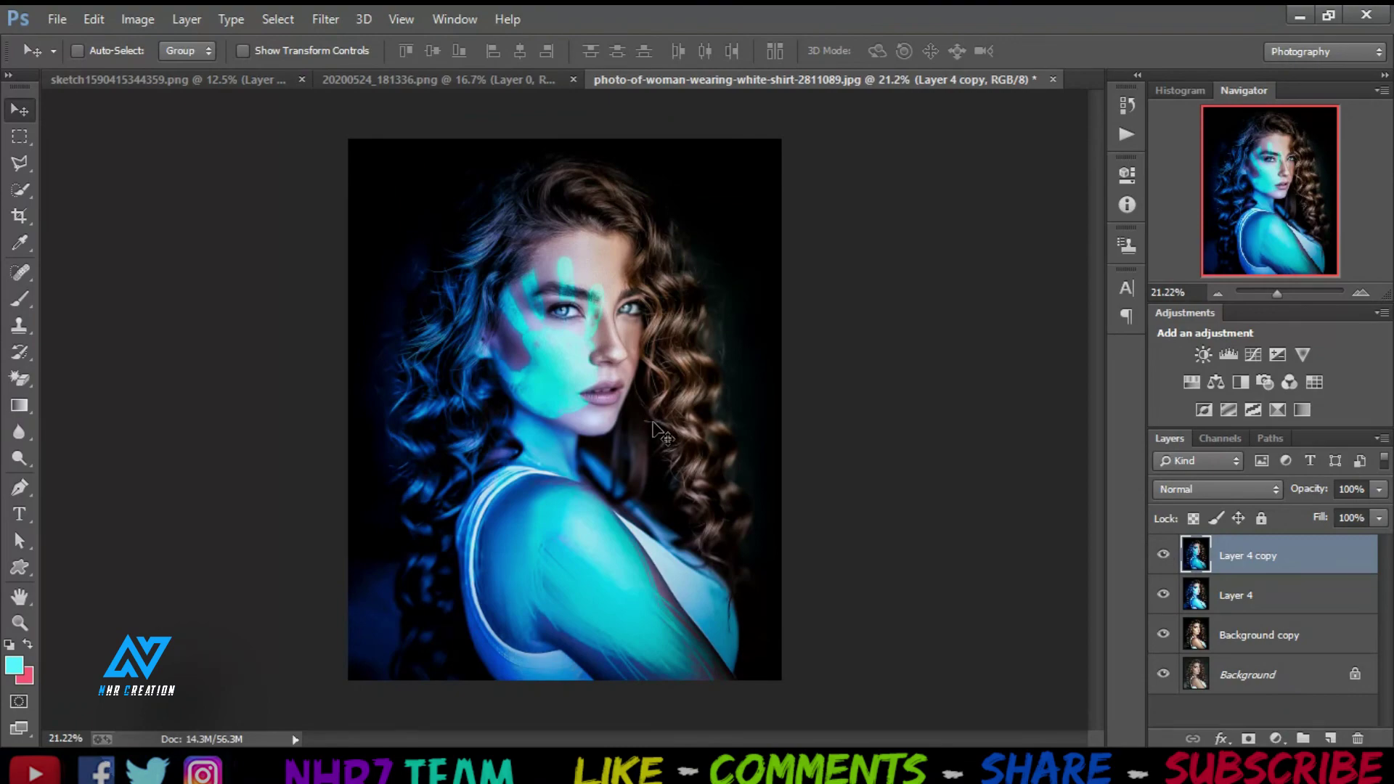